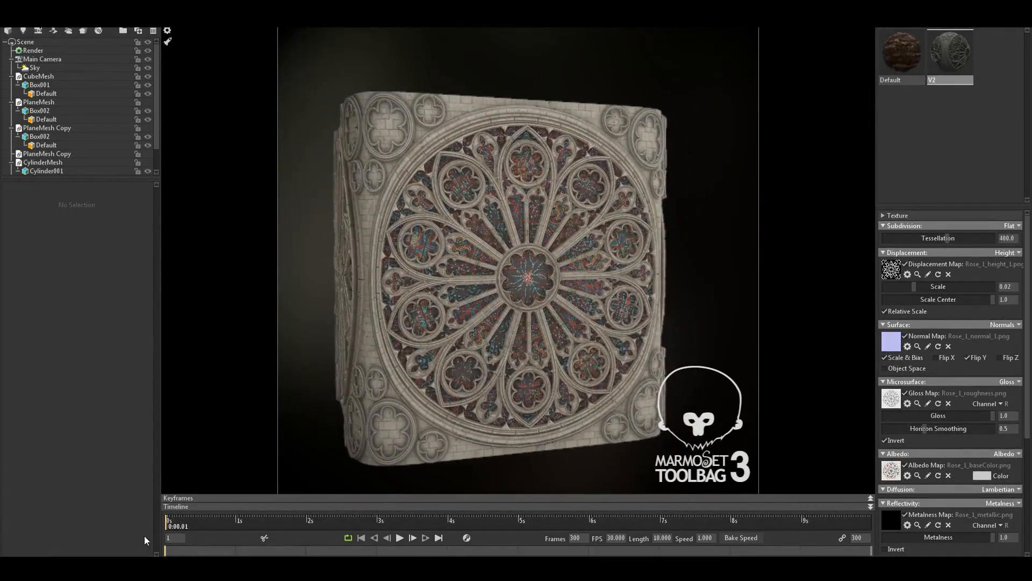
Examine the rendered rose window cube from the front and close up around its centre.
{"action": "scroll", "coordinate": [566, 313], "scroll_direction": "up", "scroll_amount": 2}
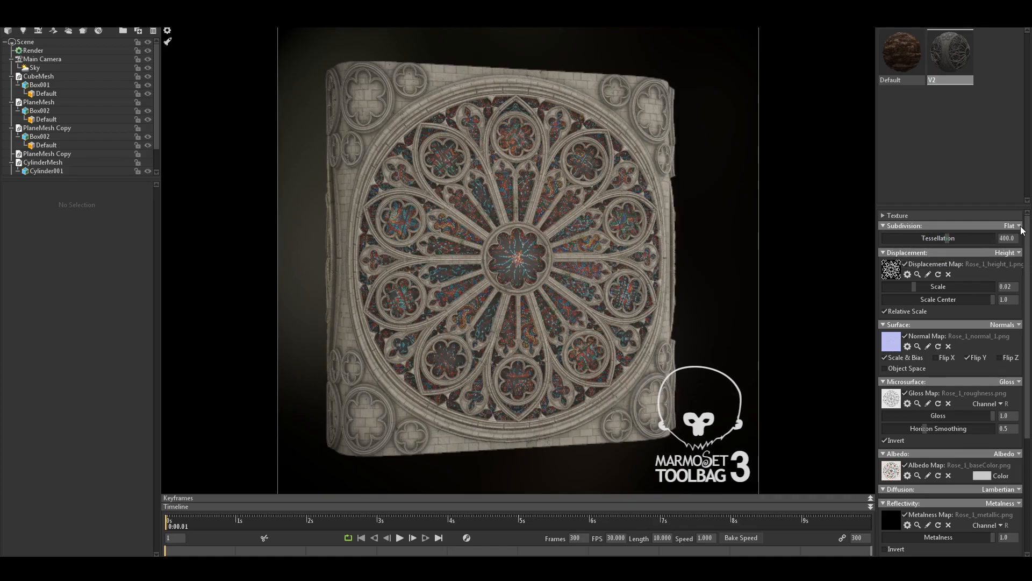
{"action": "left_click_drag", "start_coordinate": [527, 335], "coordinate": [494, 318]}
{"action": "scroll", "coordinate": [578, 230], "scroll_direction": "up", "scroll_amount": 5}
{"action": "left_click_drag", "start_coordinate": [505, 231], "coordinate": [489, 314]}
{"action": "left_click_drag", "start_coordinate": [496, 247], "coordinate": [411, 257]}
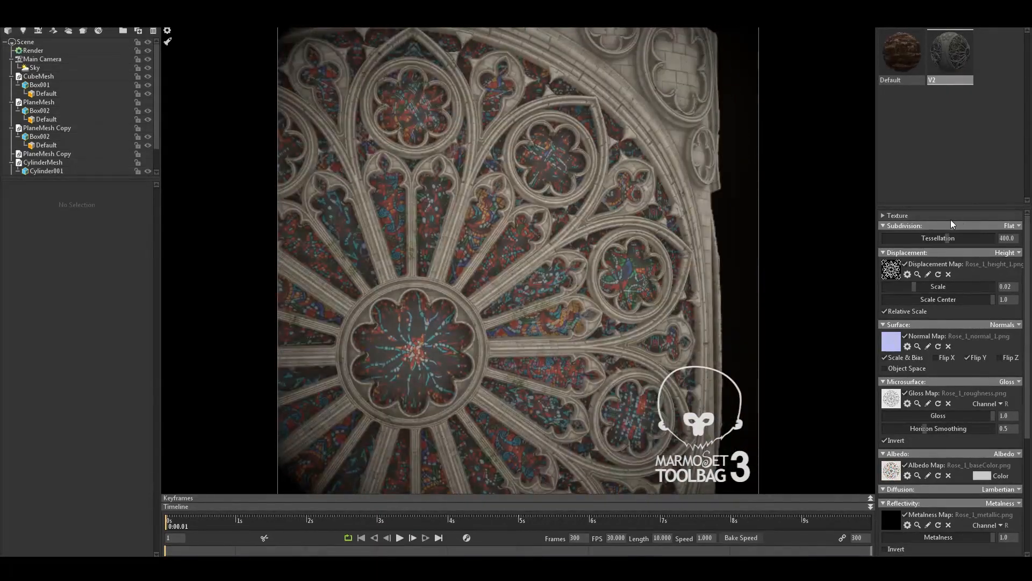
Try a tessellation of 100 on the window material, then set it back to 400.
{"action": "type", "text": "100"}
{"action": "key", "text": "Return"}
{"action": "left_click_drag", "start_coordinate": [601, 293], "coordinate": [588, 263]}
{"action": "scroll", "coordinate": [500, 299], "scroll_direction": "up", "scroll_amount": 2}
{"action": "type", "text": "400"}
{"action": "key", "text": "Return"}
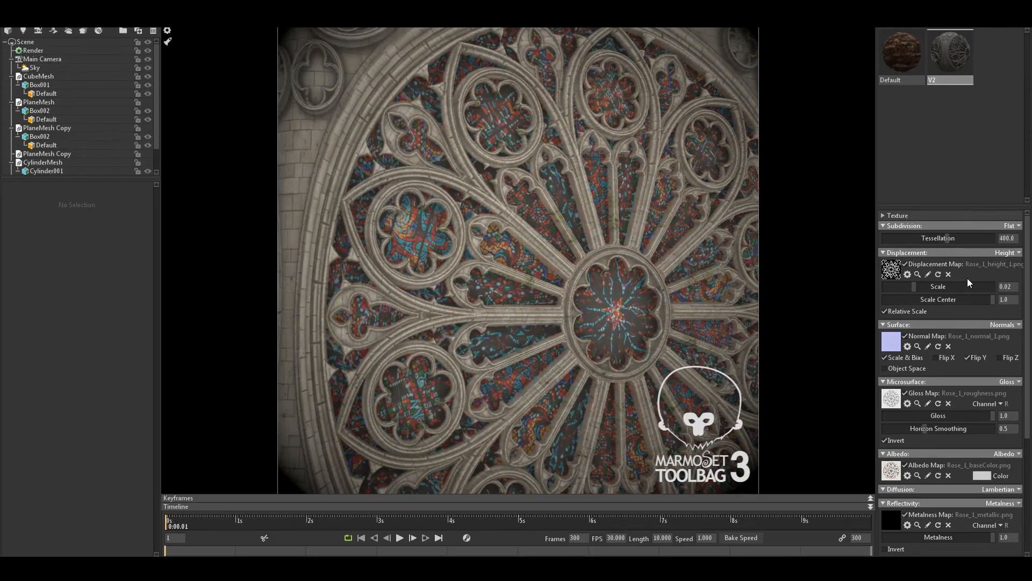
Review the material's normal, gloss, albedo, metalness and occlusion map settings.
{"action": "scroll", "coordinate": [966, 279], "scroll_direction": "down", "scroll_amount": 4}
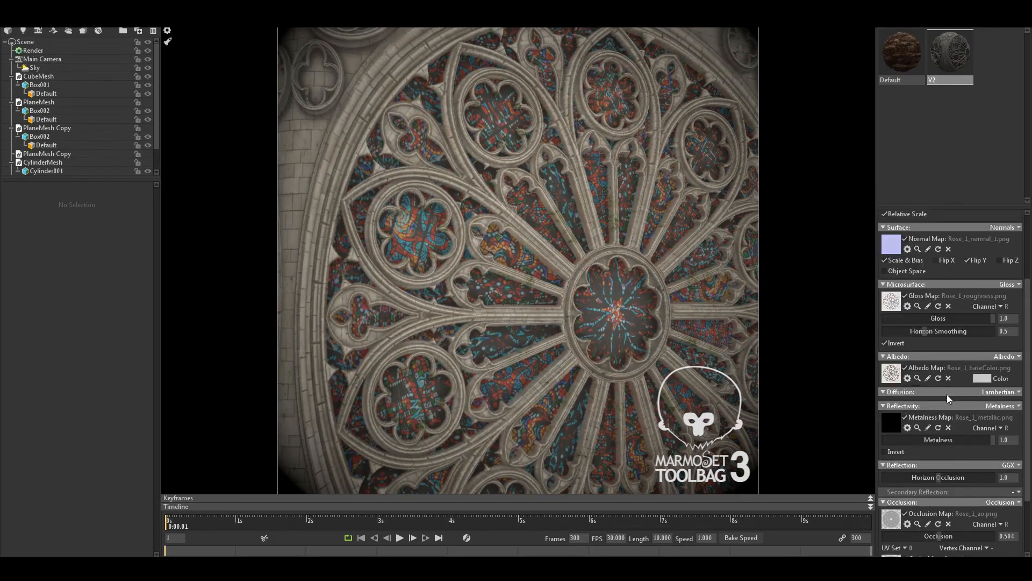
{"action": "scroll", "coordinate": [947, 395], "scroll_direction": "up", "scroll_amount": 1}
{"action": "scroll", "coordinate": [565, 232], "scroll_direction": "down", "scroll_amount": 5}
{"action": "mouse_move", "coordinate": [564, 268]}
{"action": "left_mouse_down"}
{"action": "mouse_move", "coordinate": [518, 266]}
{"action": "mouse_move", "coordinate": [579, 267]}
{"action": "mouse_move", "coordinate": [486, 271]}
{"action": "mouse_move", "coordinate": [563, 260]}
{"action": "left_mouse_up"}
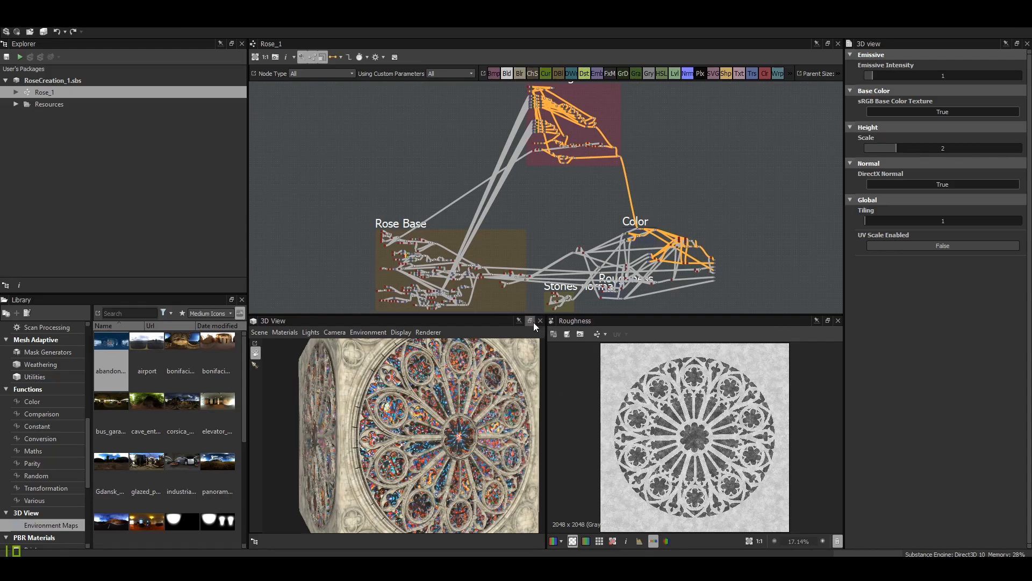
Switch to Substance Designer, view the cube in the enlarged 3D view, and set the emissive intensity to 0.2.
{"action": "left_click", "coordinate": [531, 321]}
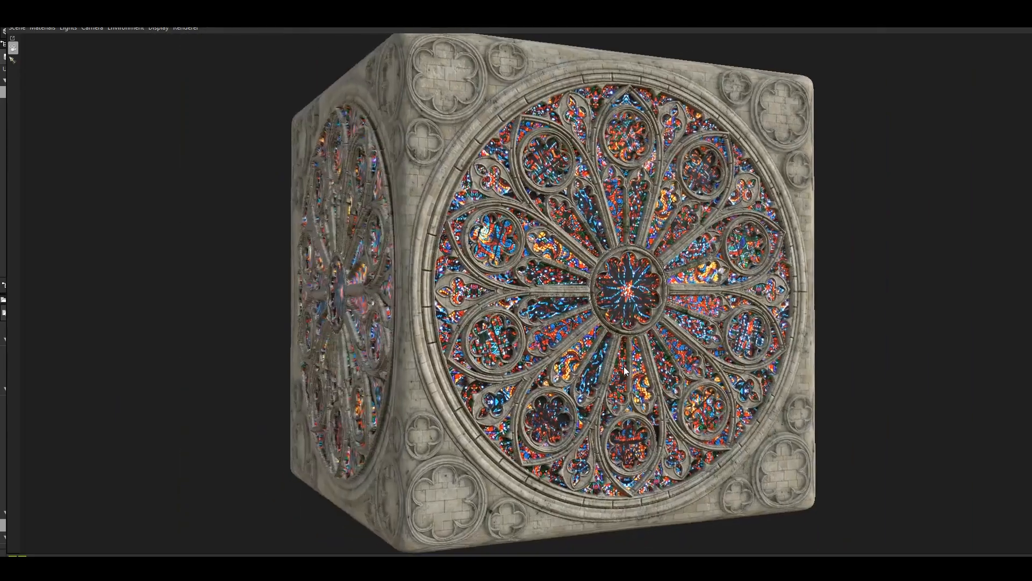
{"action": "left_click_drag", "start_coordinate": [625, 371], "coordinate": [634, 352]}
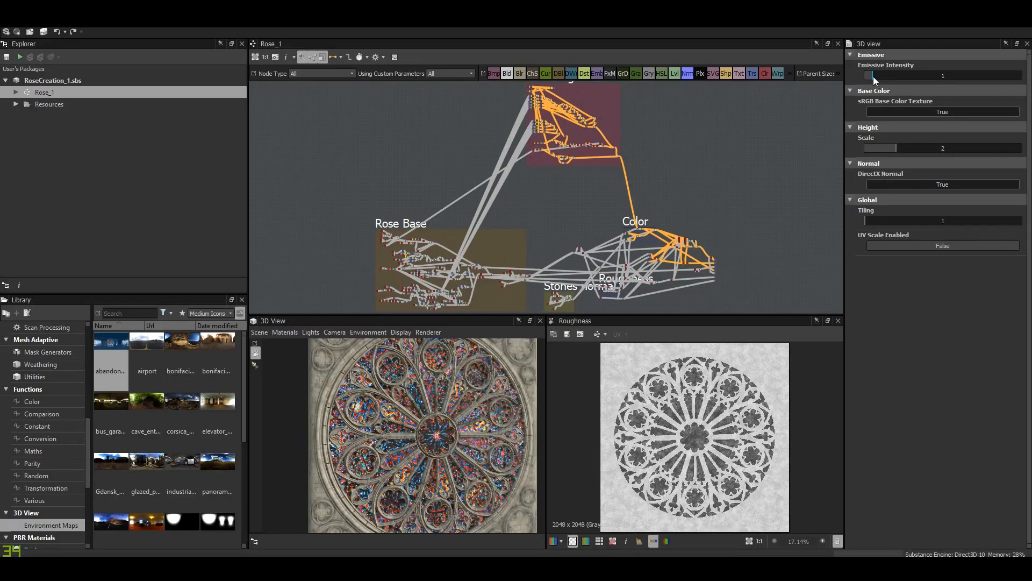
{"action": "left_click_drag", "start_coordinate": [874, 77], "coordinate": [864, 79]}
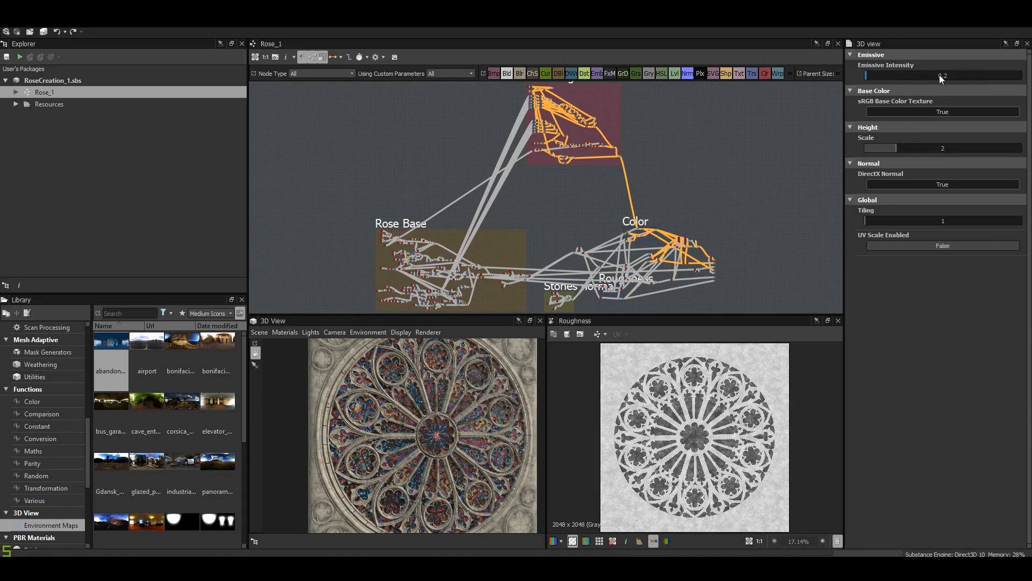
{"action": "scroll", "coordinate": [430, 423], "scroll_direction": "up", "scroll_amount": 3}
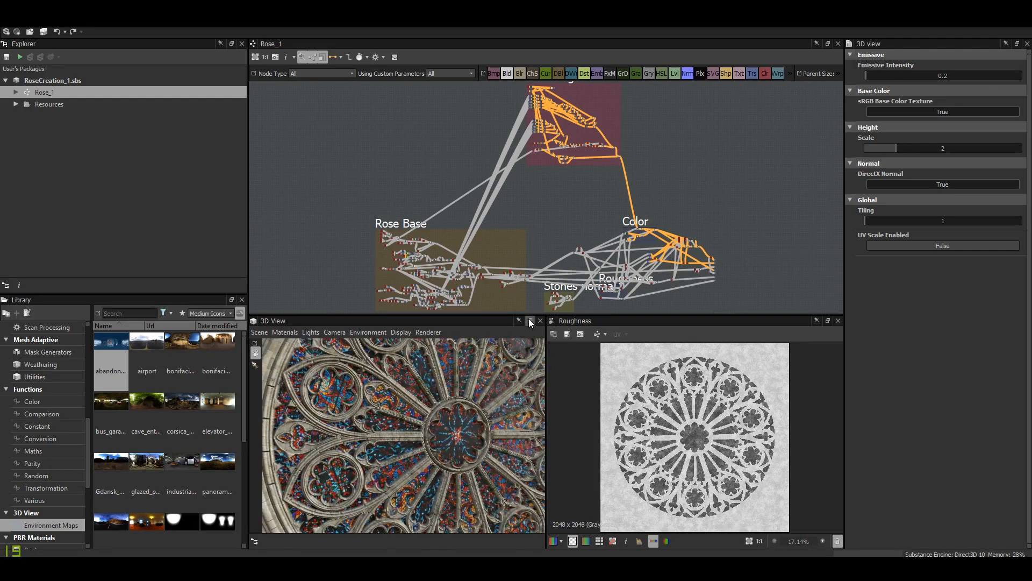
Inspect the stained glass on the cube from several angles in the enlarged 3D view, then dock the view again.
{"action": "left_click", "coordinate": [530, 322]}
{"action": "scroll", "coordinate": [518, 372], "scroll_direction": "down", "scroll_amount": 5}
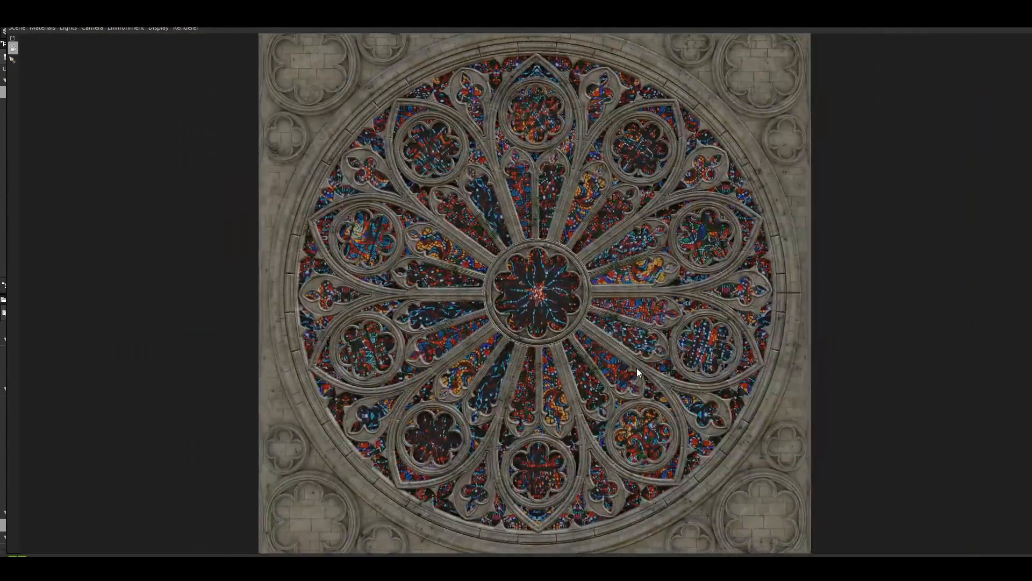
{"action": "left_click_drag", "start_coordinate": [463, 368], "coordinate": [566, 353]}
{"action": "scroll", "coordinate": [456, 366], "scroll_direction": "down", "scroll_amount": 2}
{"action": "scroll", "coordinate": [561, 359], "scroll_direction": "up", "scroll_amount": 3}
{"action": "scroll", "coordinate": [558, 363], "scroll_direction": "down", "scroll_amount": 2}
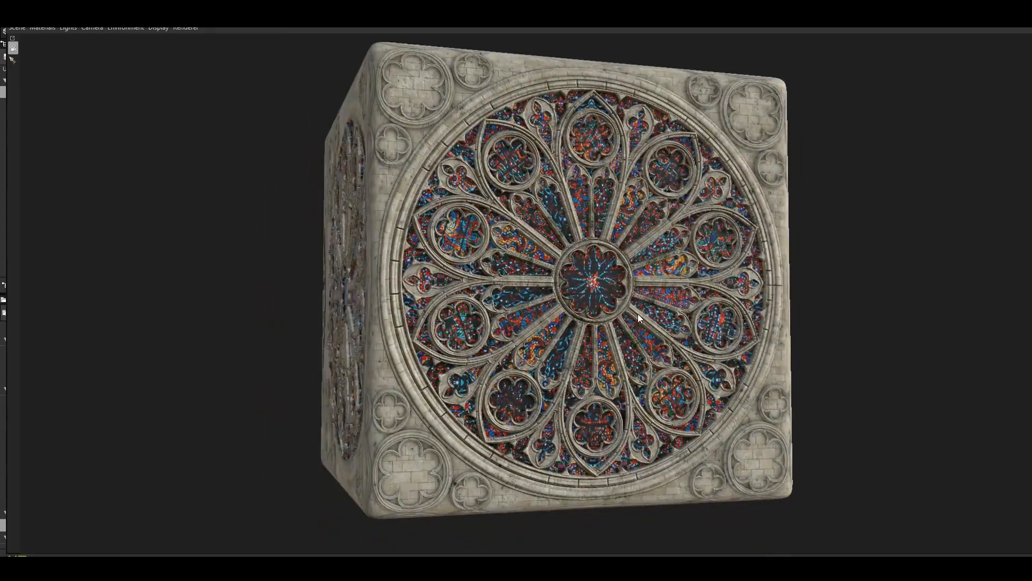
{"action": "double_click", "coordinate": [430, 18]}
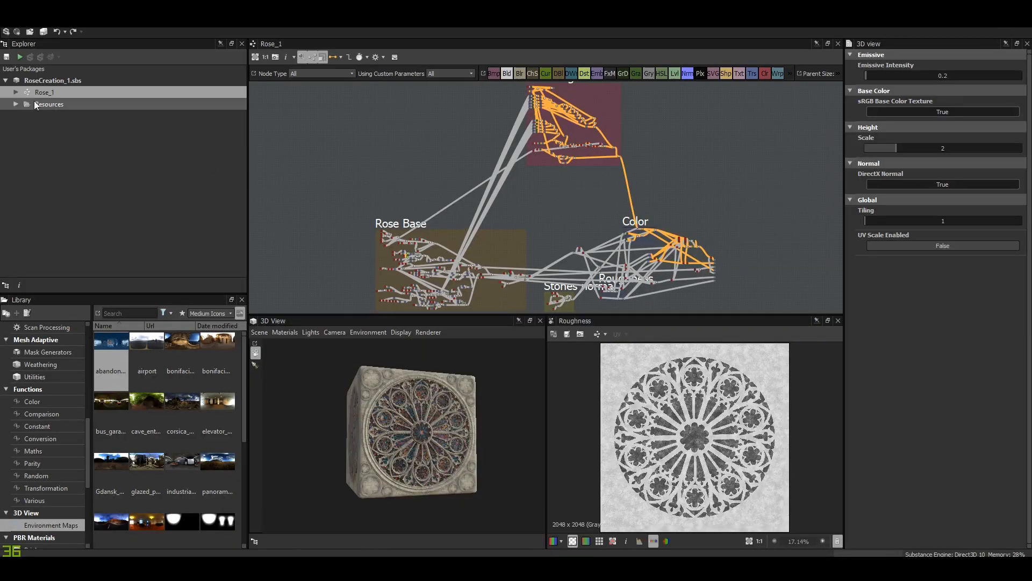
Expand the package resources and view the West_Rose_Window photo and the 830afaab exterior reference image up close.
{"action": "left_click", "coordinate": [16, 104]}
{"action": "left_click", "coordinate": [73, 163]}
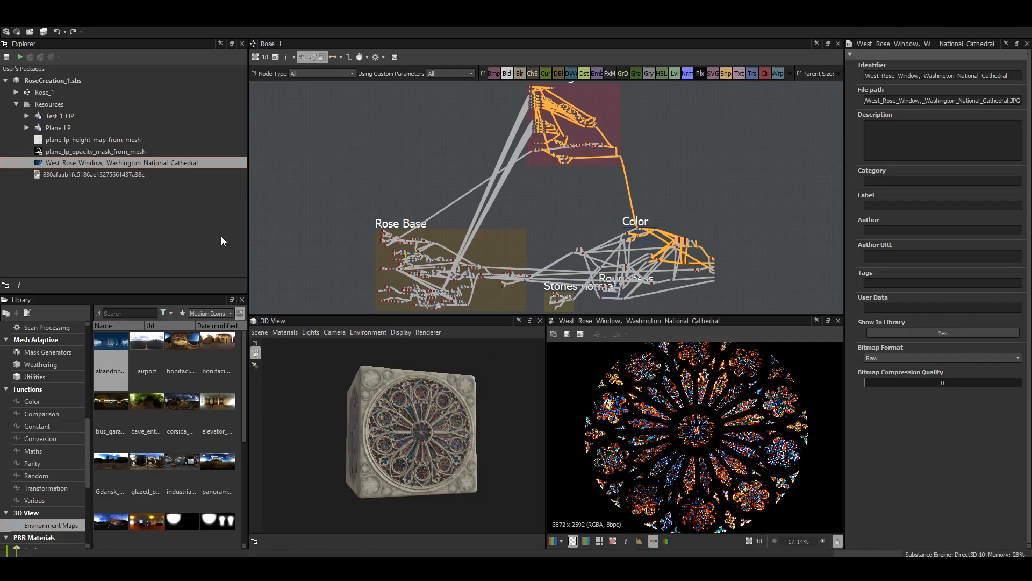
{"action": "left_click", "coordinate": [116, 176]}
{"action": "scroll", "coordinate": [698, 457], "scroll_direction": "up", "scroll_amount": 8}
{"action": "scroll", "coordinate": [704, 473], "scroll_direction": "down", "scroll_amount": 5}
{"action": "scroll", "coordinate": [685, 451], "scroll_direction": "up", "scroll_amount": 6}
{"action": "scroll", "coordinate": [686, 451], "scroll_direction": "down", "scroll_amount": 1}
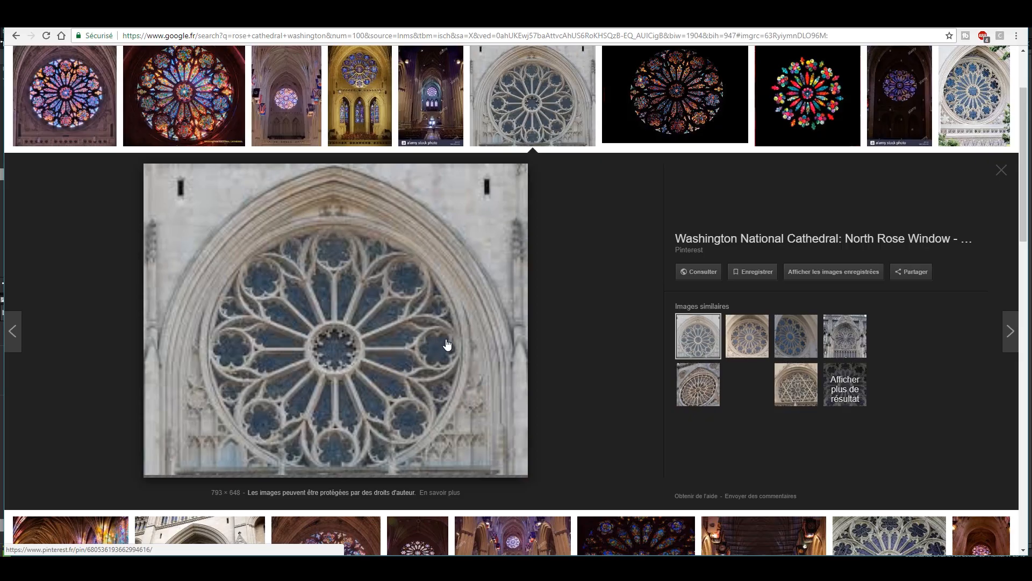
In the browser, restrict the rose cathedral washington image results to large ones and view exterior photos of the window.
{"action": "scroll", "coordinate": [382, 422], "scroll_direction": "up", "scroll_amount": 1}
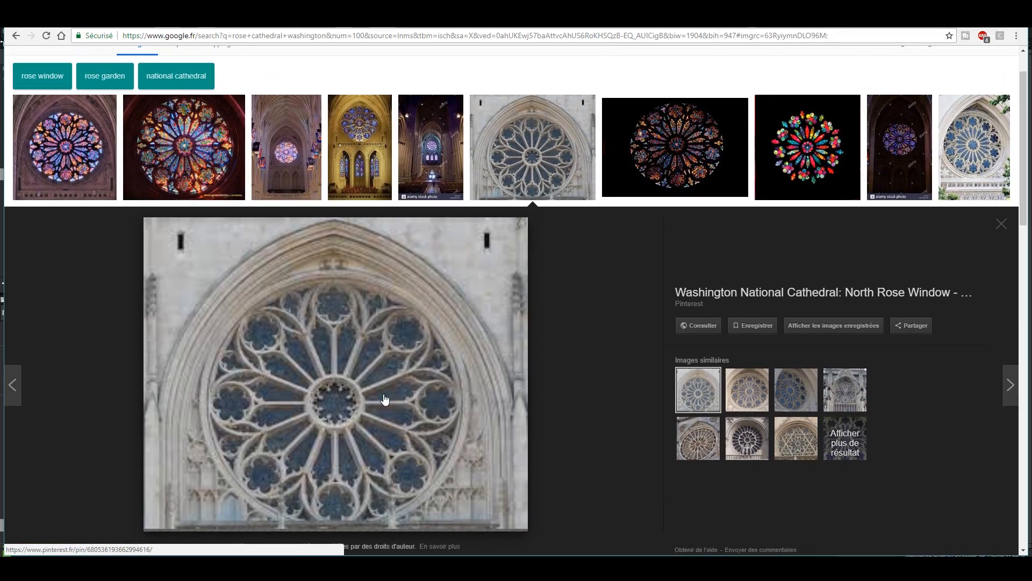
{"action": "left_click", "coordinate": [947, 177]}
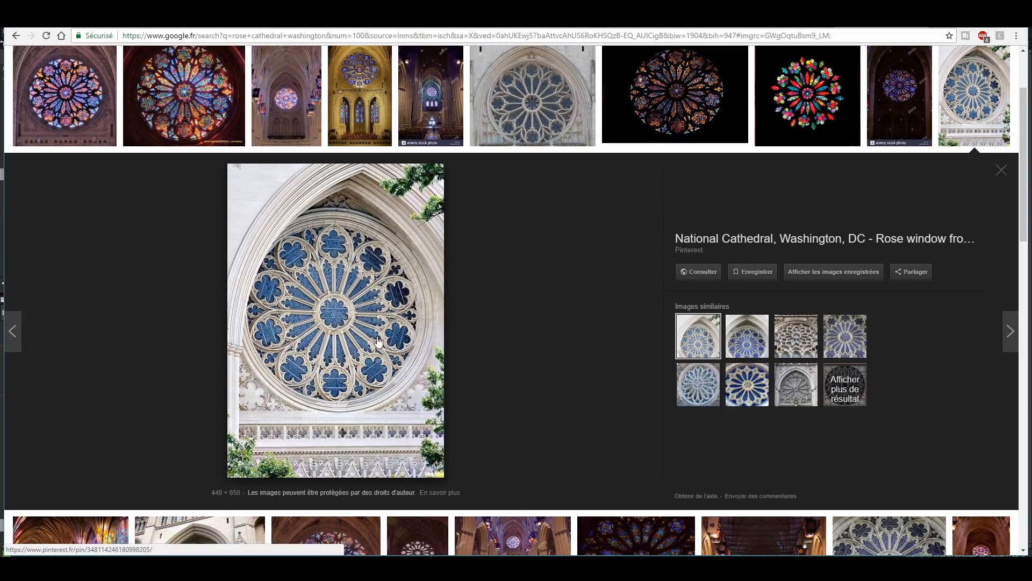
{"action": "scroll", "coordinate": [489, 225], "scroll_direction": "up", "scroll_amount": 2}
{"action": "left_click", "coordinate": [414, 101]}
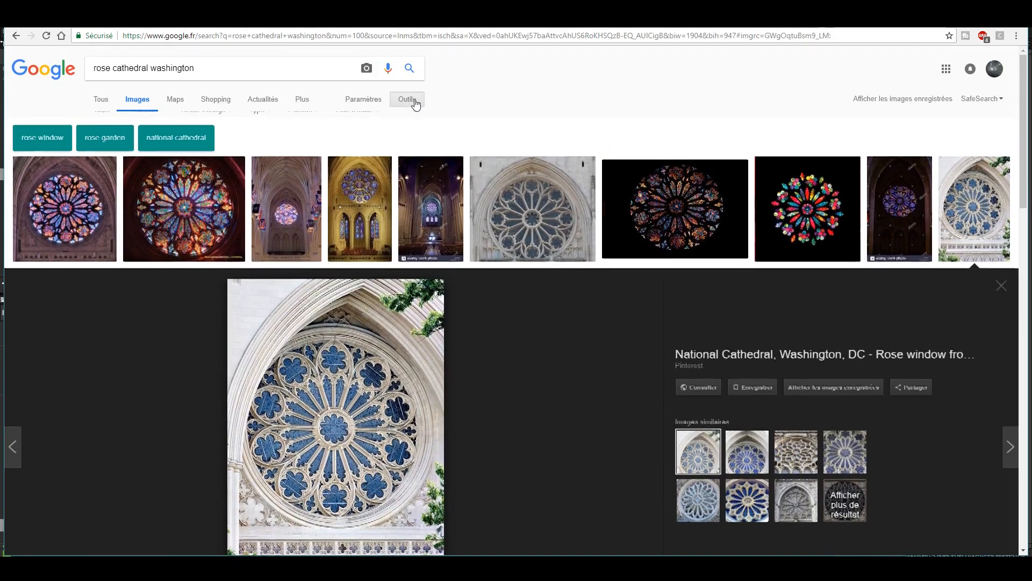
{"action": "left_click", "coordinate": [739, 334]}
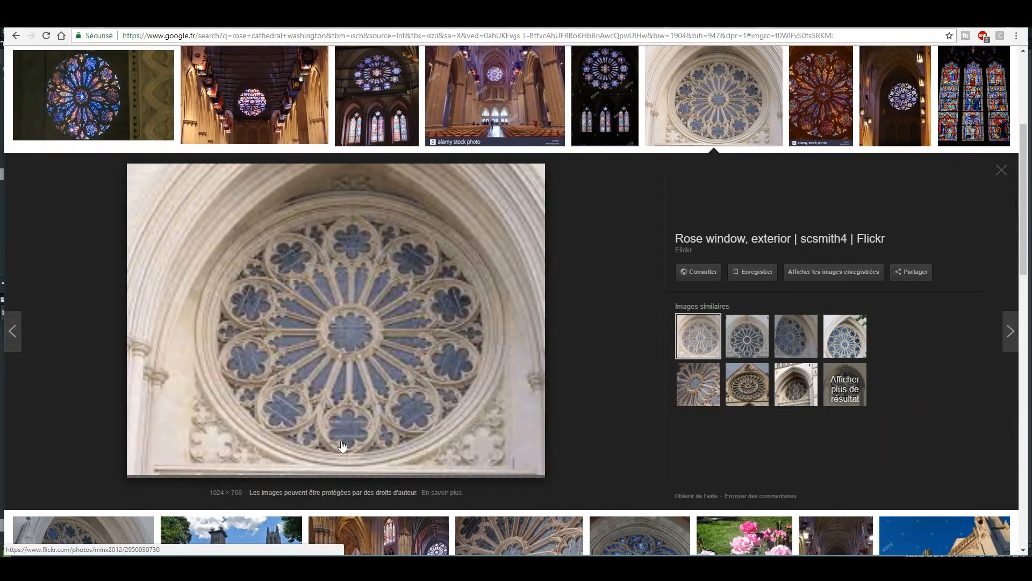
{"action": "left_click", "coordinate": [498, 532]}
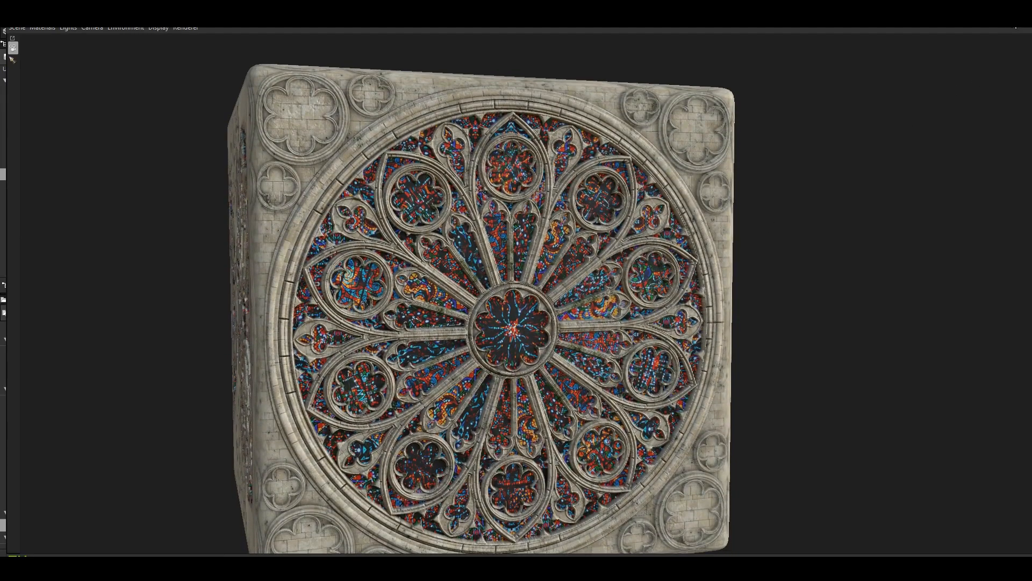
Return to Substance Designer and delete the link running from the red frame into the Color frame.
{"action": "left_click", "coordinate": [1014, 18]}
{"action": "scroll", "coordinate": [627, 161], "scroll_direction": "up", "scroll_amount": 5}
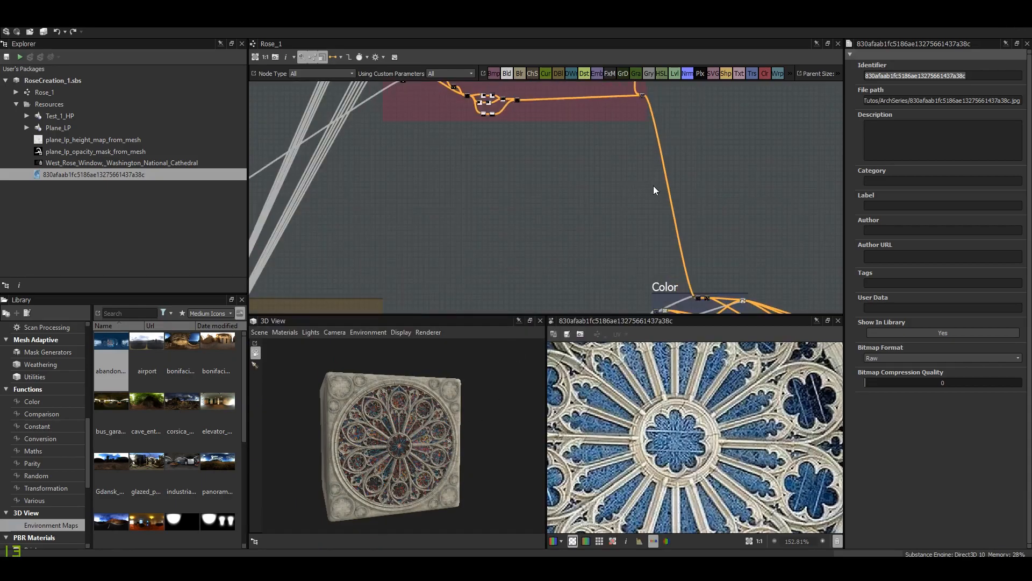
{"action": "scroll", "coordinate": [413, 462], "scroll_direction": "up", "scroll_amount": 5}
{"action": "left_click_drag", "start_coordinate": [413, 463], "coordinate": [444, 444]}
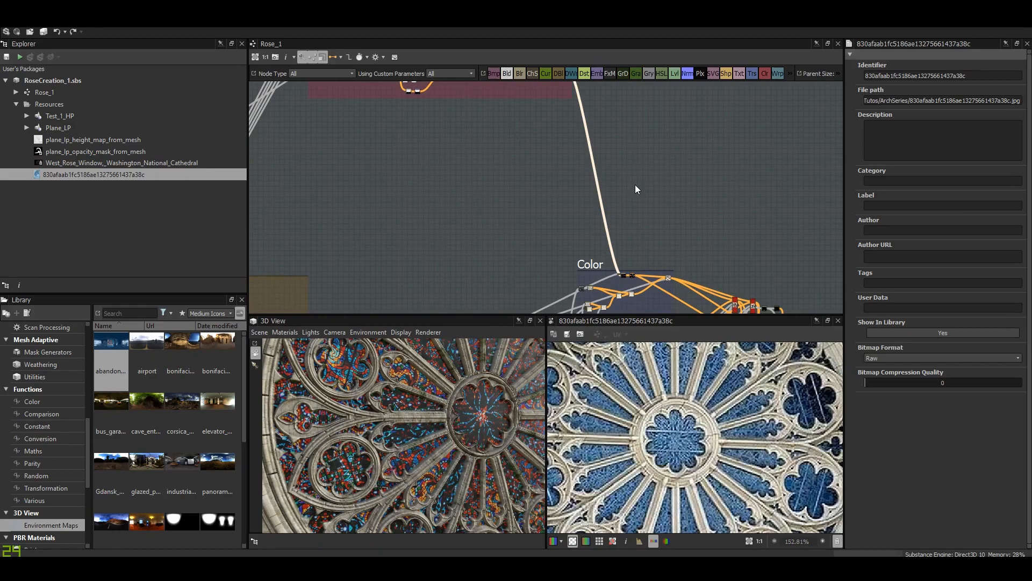
{"action": "key", "text": "Delete"}
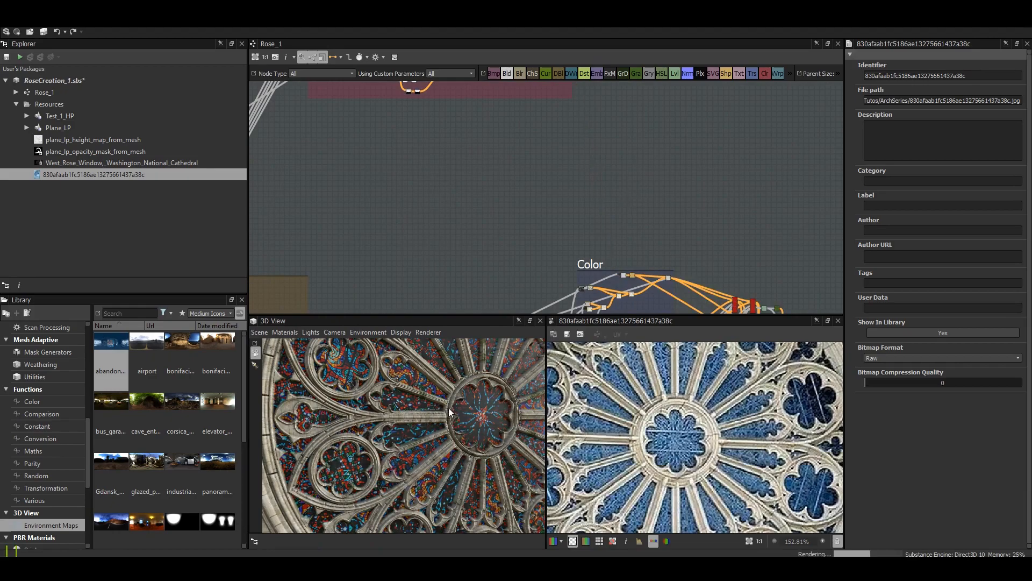
Inspect the cube's stone tracery and plain window panes in the enlarged 3D view, then dock the view again.
{"action": "scroll", "coordinate": [464, 409], "scroll_direction": "down", "scroll_amount": 3}
{"action": "left_click", "coordinate": [530, 321]}
{"action": "scroll", "coordinate": [613, 331], "scroll_direction": "down", "scroll_amount": 3}
{"action": "mouse_move", "coordinate": [623, 361]}
{"action": "left_mouse_down"}
{"action": "mouse_move", "coordinate": [651, 343]}
{"action": "mouse_move", "coordinate": [644, 348]}
{"action": "mouse_move", "coordinate": [664, 354]}
{"action": "mouse_move", "coordinate": [575, 360]}
{"action": "mouse_move", "coordinate": [480, 341]}
{"action": "mouse_move", "coordinate": [460, 355]}
{"action": "mouse_move", "coordinate": [457, 337]}
{"action": "mouse_move", "coordinate": [598, 356]}
{"action": "mouse_move", "coordinate": [650, 342]}
{"action": "mouse_move", "coordinate": [617, 360]}
{"action": "mouse_move", "coordinate": [613, 372]}
{"action": "mouse_move", "coordinate": [649, 369]}
{"action": "mouse_move", "coordinate": [631, 372]}
{"action": "left_mouse_up"}
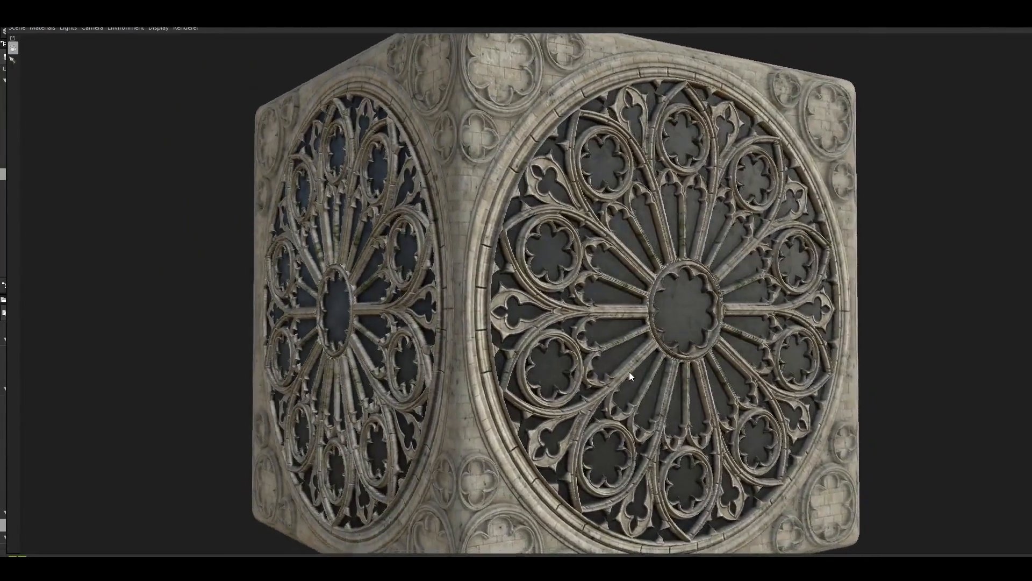
{"action": "left_click", "coordinate": [1013, 27]}
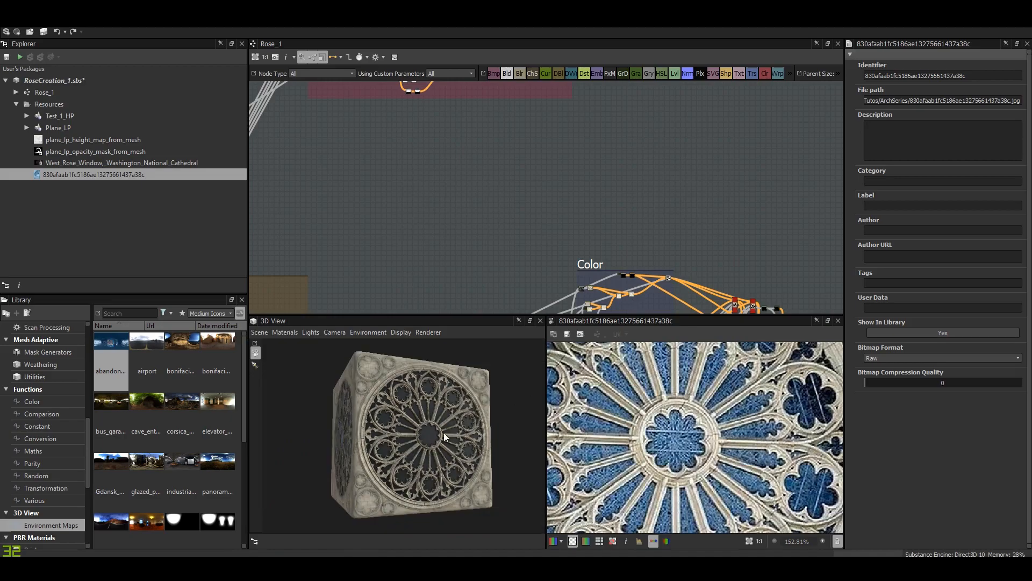
Look over the graph around the Color, Stones normal and Roughness frames, ending at the output of Rose Base.
{"action": "scroll", "coordinate": [595, 183], "scroll_direction": "up", "scroll_amount": 3}
{"action": "middle_click_drag", "start_coordinate": [607, 200], "coordinate": [666, 107]}
{"action": "scroll", "coordinate": [600, 217], "scroll_direction": "up", "scroll_amount": 5}
{"action": "scroll", "coordinate": [600, 218], "scroll_direction": "down", "scroll_amount": 4}
{"action": "middle_click_drag", "start_coordinate": [600, 217], "coordinate": [631, 179]}
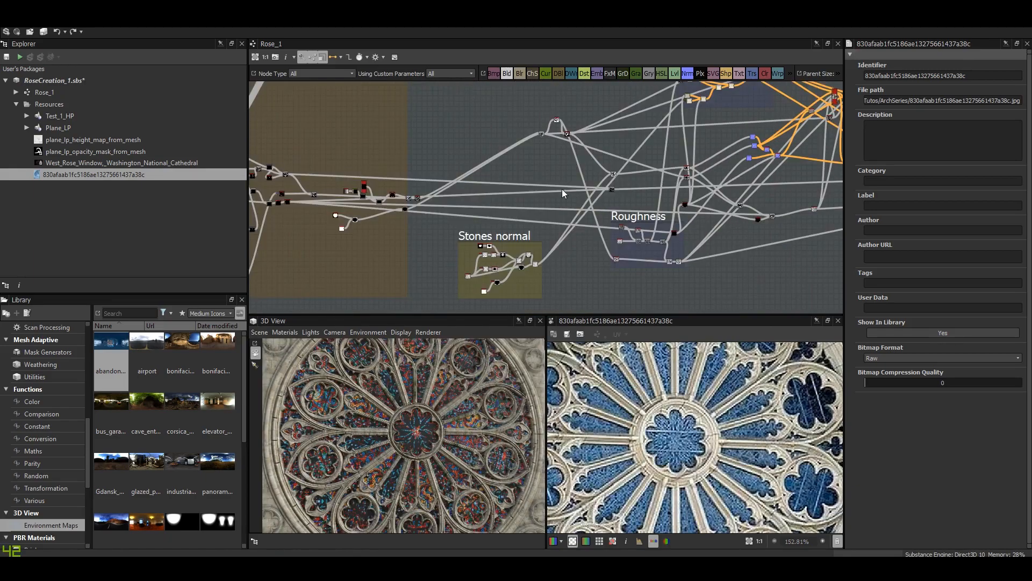
{"action": "middle_click_drag", "start_coordinate": [504, 140], "coordinate": [560, 273]}
{"action": "scroll", "coordinate": [569, 182], "scroll_direction": "down", "scroll_amount": 3}
{"action": "middle_click_drag", "start_coordinate": [569, 182], "coordinate": [617, 152]}
{"action": "scroll", "coordinate": [585, 213], "scroll_direction": "up", "scroll_amount": 5}
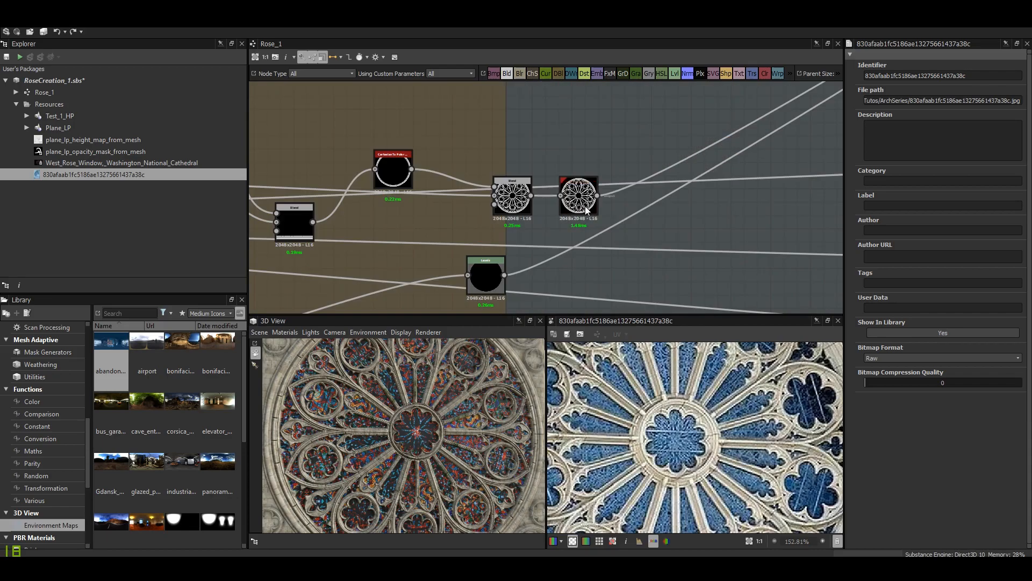
Display the Blur HQ Grayscale node's output in the 2D view and examine the tracery height details.
{"action": "double_click", "coordinate": [579, 201]}
{"action": "scroll", "coordinate": [700, 455], "scroll_direction": "down", "scroll_amount": 3}
{"action": "middle_click_drag", "start_coordinate": [701, 455], "coordinate": [673, 432]}
{"action": "scroll", "coordinate": [667, 432], "scroll_direction": "down", "scroll_amount": 2}
{"action": "scroll", "coordinate": [666, 432], "scroll_direction": "up", "scroll_amount": 1}
{"action": "scroll", "coordinate": [759, 453], "scroll_direction": "up", "scroll_amount": 3}
{"action": "scroll", "coordinate": [653, 493], "scroll_direction": "up", "scroll_amount": 1}
{"action": "scroll", "coordinate": [608, 404], "scroll_direction": "down", "scroll_amount": 2}
{"action": "middle_click_drag", "start_coordinate": [667, 505], "coordinate": [776, 397]}
{"action": "scroll", "coordinate": [665, 444], "scroll_direction": "up", "scroll_amount": 4}
{"action": "scroll", "coordinate": [476, 239], "scroll_direction": "down", "scroll_amount": 3}
{"action": "scroll", "coordinate": [371, 229], "scroll_direction": "up", "scroll_amount": 5}
Trace the inputs of the Blend before the blur and display the Cartesian To Polar node's output.
{"action": "left_click_drag", "start_coordinate": [465, 156], "coordinate": [468, 184]}
{"action": "left_click_drag", "start_coordinate": [519, 127], "coordinate": [468, 114]}
{"action": "left_click_drag", "start_coordinate": [612, 220], "coordinate": [596, 176]}
{"action": "scroll", "coordinate": [695, 209], "scroll_direction": "down", "scroll_amount": 1}
{"action": "middle_click_drag", "start_coordinate": [828, 208], "coordinate": [554, 205]}
{"action": "scroll", "coordinate": [430, 204], "scroll_direction": "up", "scroll_amount": 5}
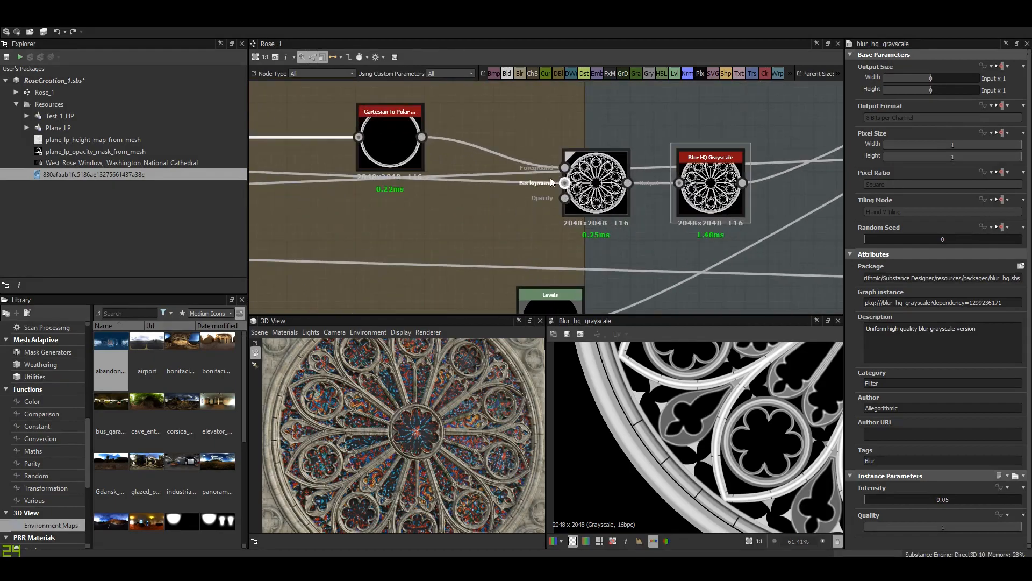
{"action": "left_click_drag", "start_coordinate": [394, 142], "coordinate": [396, 119]}
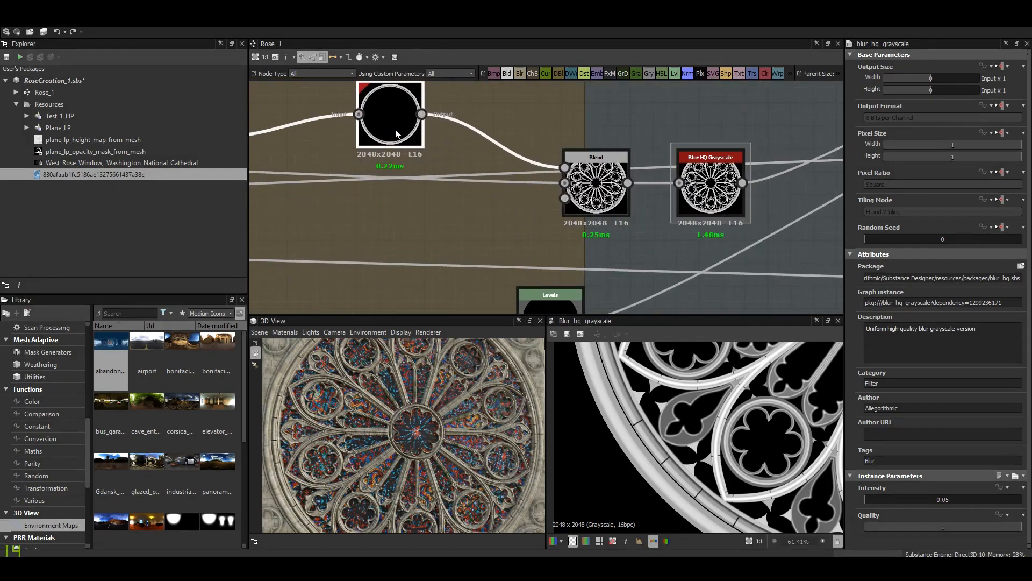
{"action": "left_click", "coordinate": [596, 199]}
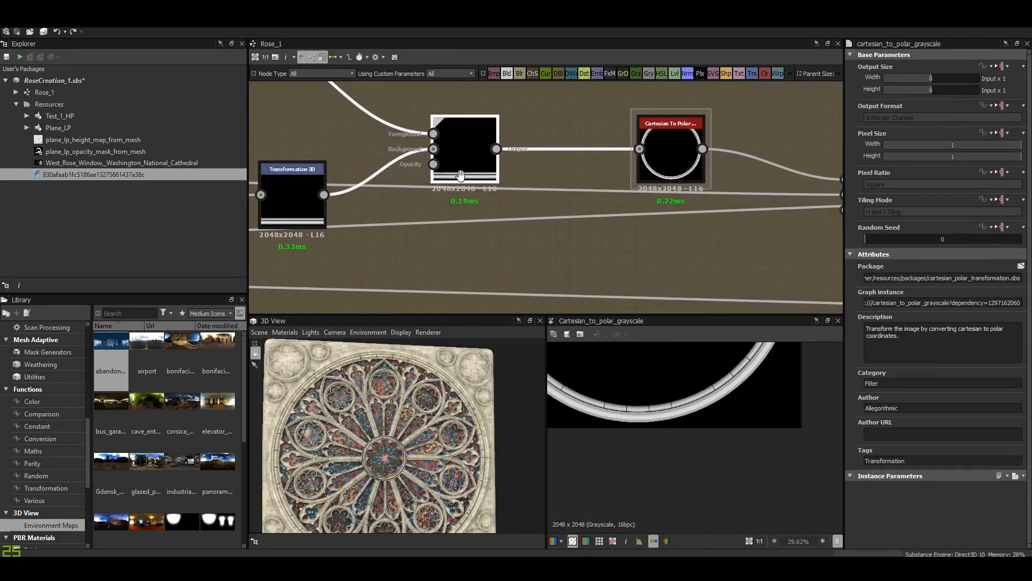
Display the Blend node feeding Cartesian To Polar and examine its straight moulding strip with brick joints.
{"action": "scroll", "coordinate": [530, 188], "scroll_direction": "up", "scroll_amount": 2}
{"action": "left_click", "coordinate": [470, 192]}
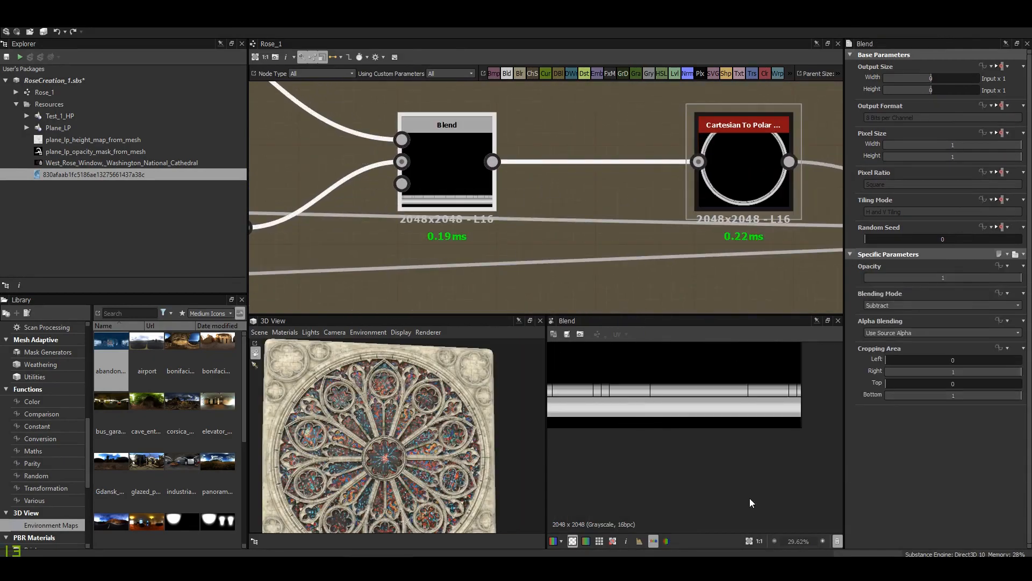
{"action": "scroll", "coordinate": [662, 405], "scroll_direction": "down", "scroll_amount": 2}
{"action": "scroll", "coordinate": [696, 409], "scroll_direction": "up", "scroll_amount": 4}
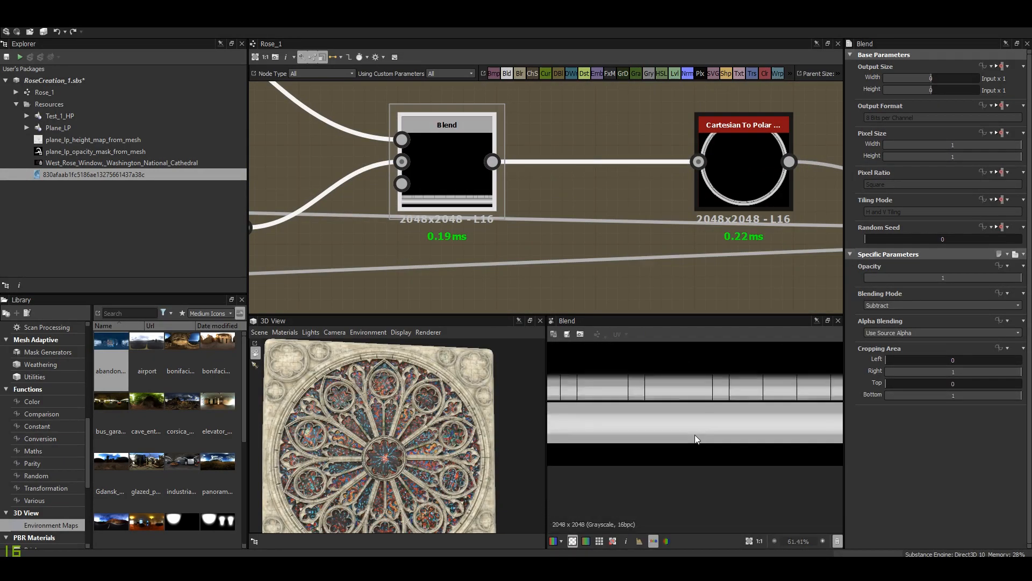
Display the Cartesian To Polar output again and examine the circular moulding and its joints.
{"action": "left_click", "coordinate": [737, 187]}
{"action": "scroll", "coordinate": [686, 473], "scroll_direction": "down", "scroll_amount": 3}
{"action": "scroll", "coordinate": [614, 405], "scroll_direction": "up", "scroll_amount": 3}
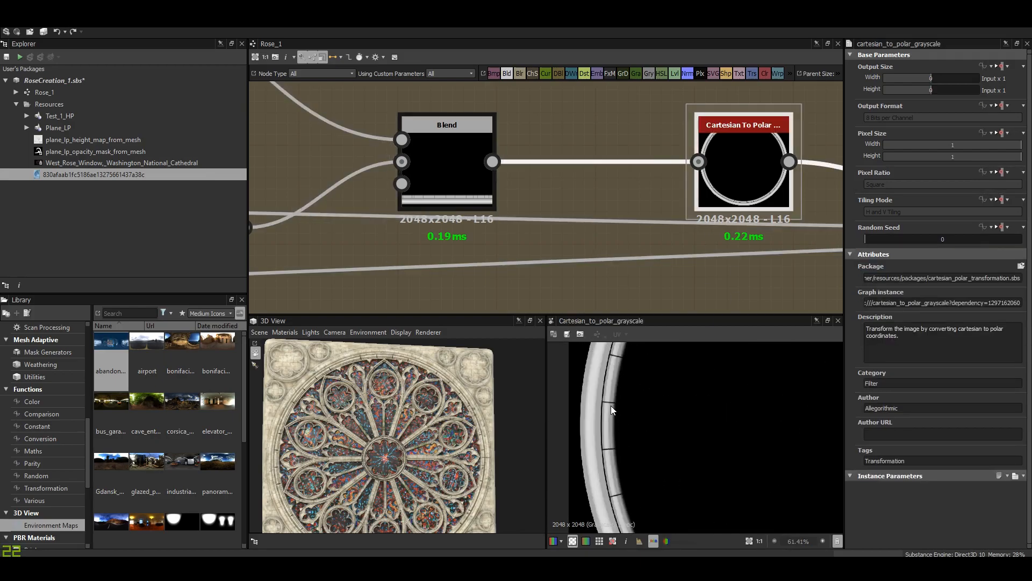
{"action": "scroll", "coordinate": [652, 416], "scroll_direction": "down", "scroll_amount": 4}
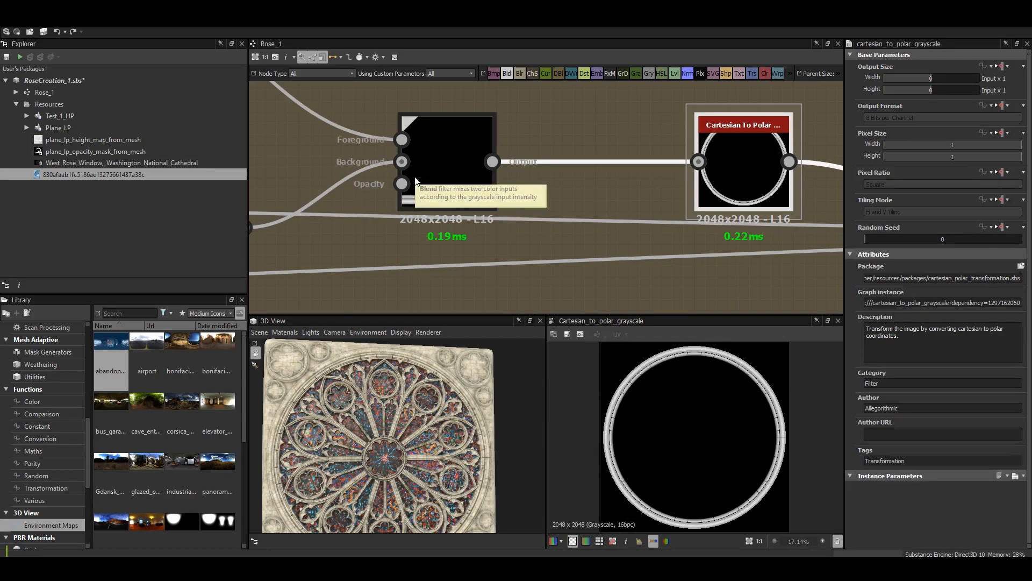
Display the Curve node after Gradient Linear 1 and examine the moulding profile it shapes.
{"action": "scroll", "coordinate": [422, 177], "scroll_direction": "down", "scroll_amount": 5}
{"action": "scroll", "coordinate": [359, 210], "scroll_direction": "up", "scroll_amount": 4}
{"action": "middle_click_drag", "start_coordinate": [359, 210], "coordinate": [626, 209]}
{"action": "left_click_drag", "start_coordinate": [398, 187], "coordinate": [371, 214]}
{"action": "left_click_drag", "start_coordinate": [515, 195], "coordinate": [528, 209]}
{"action": "scroll", "coordinate": [608, 387], "scroll_direction": "down", "scroll_amount": 3}
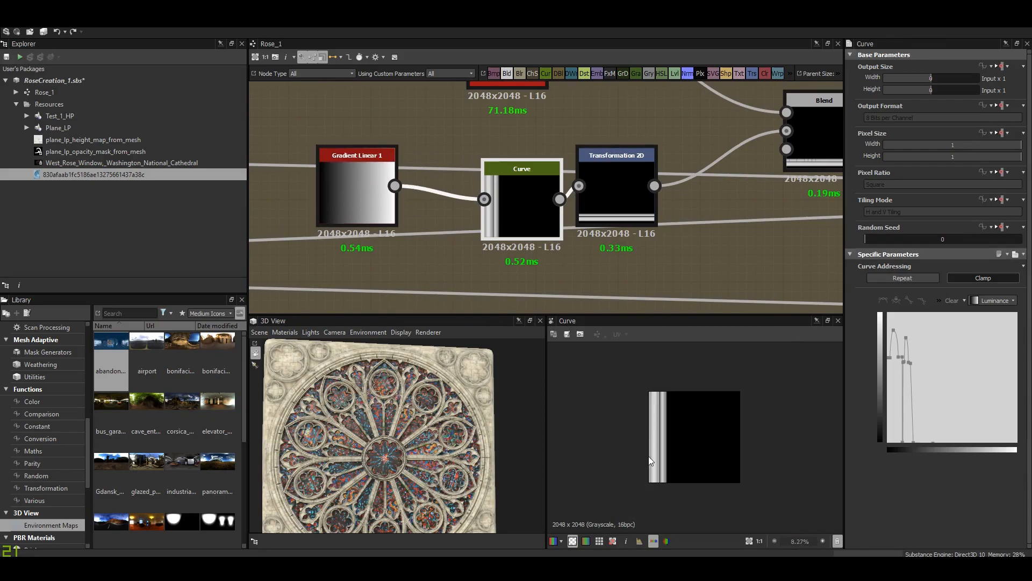
{"action": "scroll", "coordinate": [630, 430], "scroll_direction": "up", "scroll_amount": 6}
{"action": "middle_click_drag", "start_coordinate": [605, 435], "coordinate": [657, 440]}
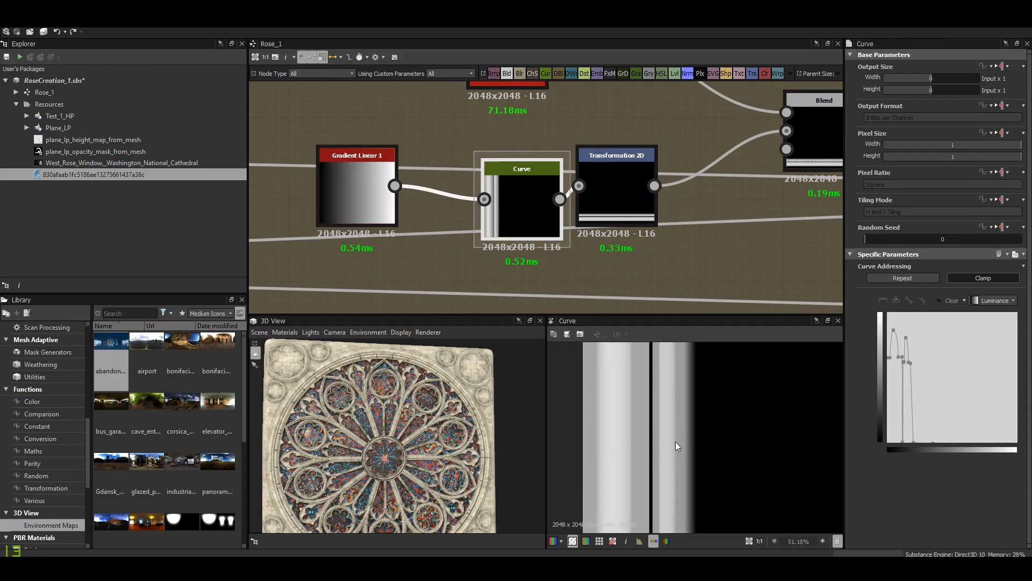
Display the Transformation 2D strip, then the Blend that subtracts the tile sampler's joints from it, and examine the result.
{"action": "left_click_drag", "start_coordinate": [525, 201], "coordinate": [514, 194]}
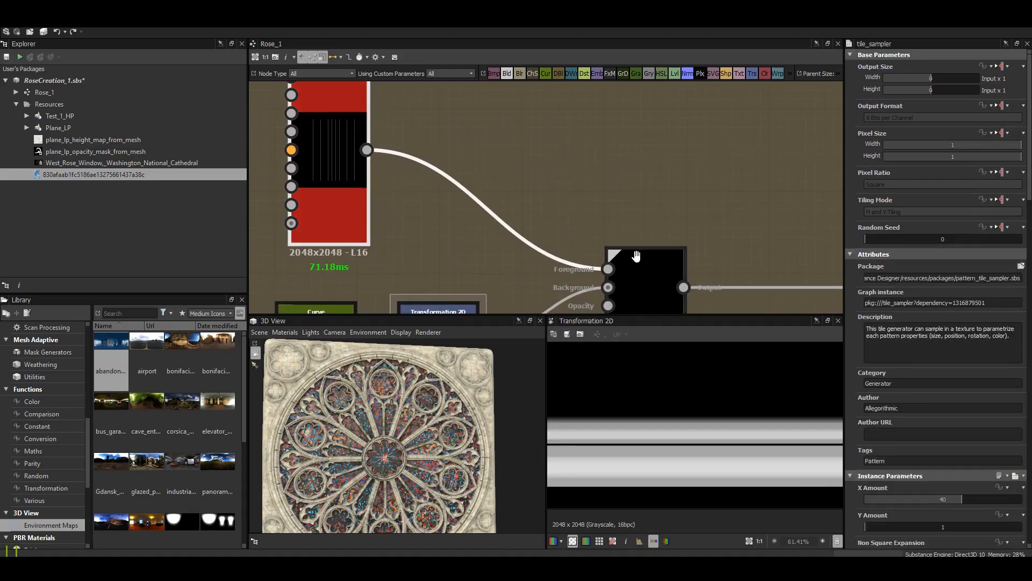
{"action": "middle_click_drag", "start_coordinate": [637, 281], "coordinate": [634, 199]}
{"action": "left_click", "coordinate": [633, 205]}
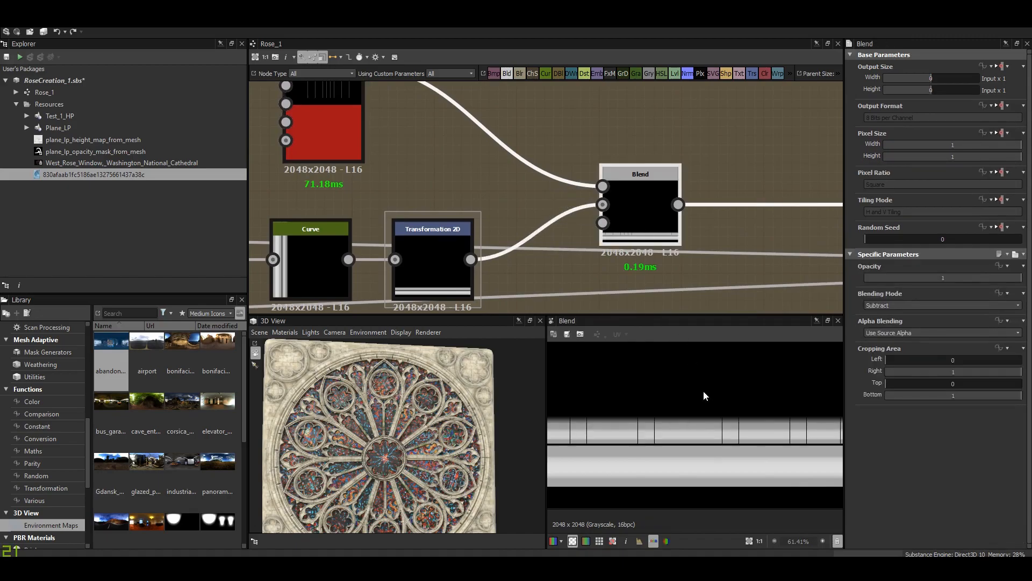
{"action": "scroll", "coordinate": [678, 451], "scroll_direction": "down", "scroll_amount": 2}
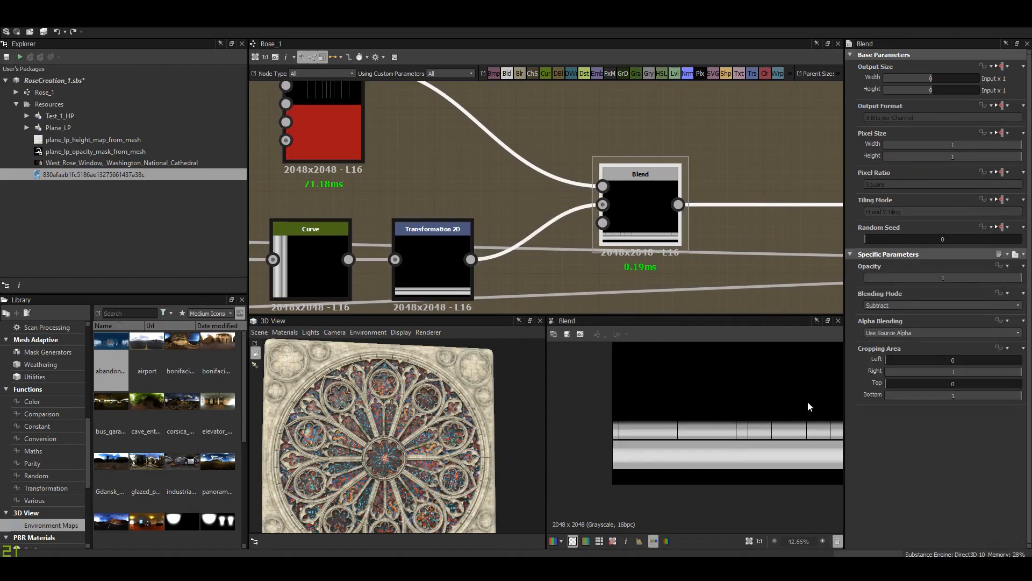
Examine the large outer ring moulding and its stone joints up close on the 3D window model.
{"action": "scroll", "coordinate": [449, 438], "scroll_direction": "up", "scroll_amount": 6}
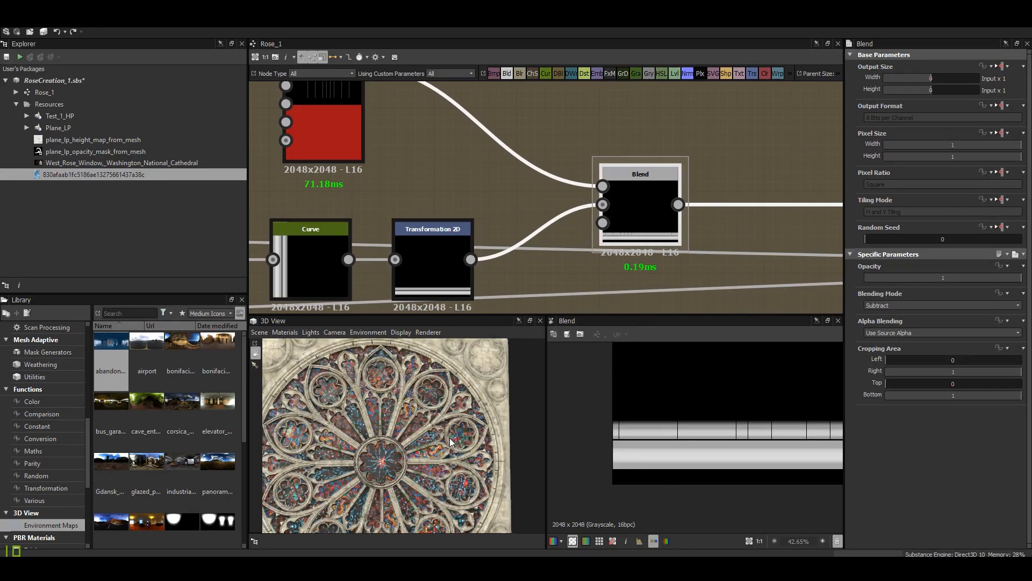
{"action": "scroll", "coordinate": [441, 464], "scroll_direction": "up", "scroll_amount": 2}
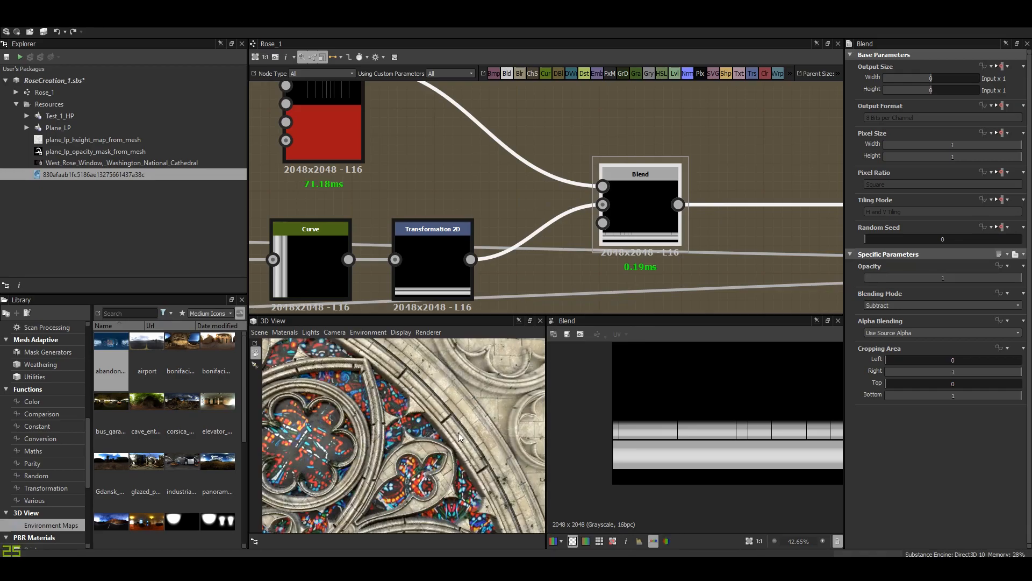
{"action": "scroll", "coordinate": [449, 416], "scroll_direction": "down", "scroll_amount": 4}
{"action": "scroll", "coordinate": [453, 422], "scroll_direction": "up", "scroll_amount": 4}
{"action": "middle_click_drag", "start_coordinate": [449, 417], "coordinate": [429, 405]}
{"action": "middle_click_drag", "start_coordinate": [354, 384], "coordinate": [414, 389]}
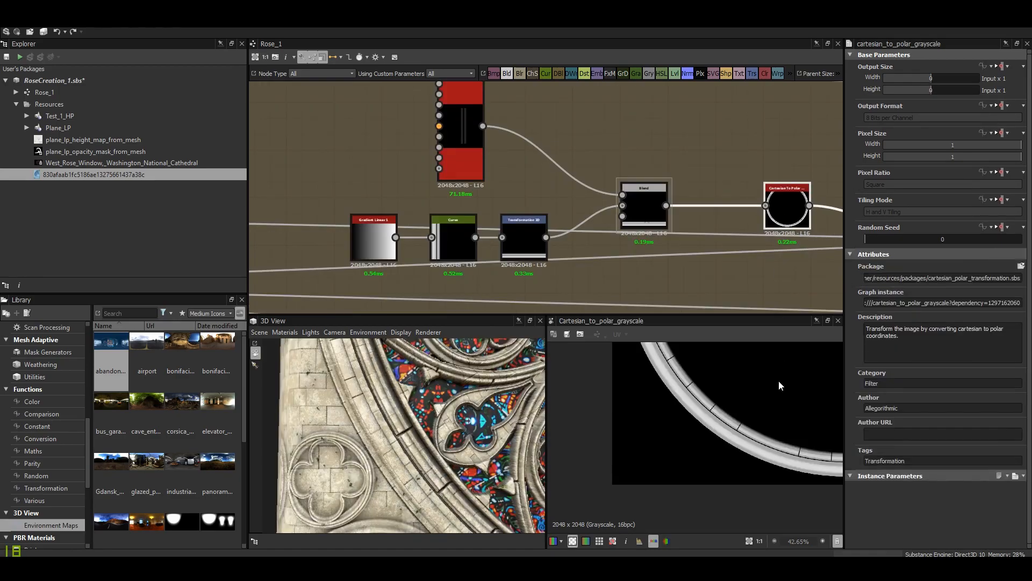
Examine the curved moulding and joints in the Cartesian To Polar output up close.
{"action": "scroll", "coordinate": [737, 433], "scroll_direction": "up", "scroll_amount": 5}
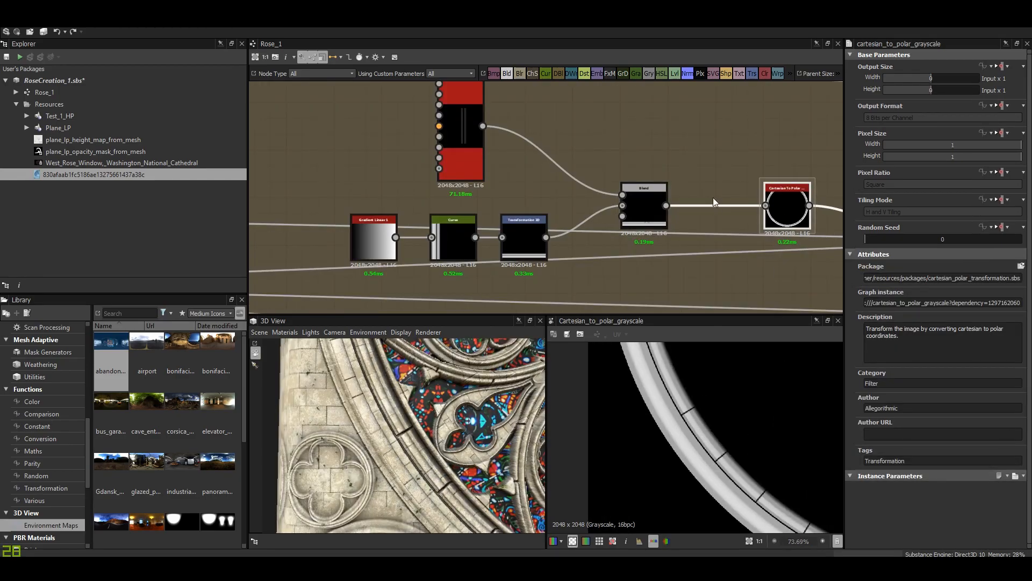
{"action": "scroll", "coordinate": [603, 201], "scroll_direction": "down", "scroll_amount": 4}
{"action": "scroll", "coordinate": [640, 205], "scroll_direction": "up", "scroll_amount": 5}
Display the Max (Lighten) Blend feeding Blur HQ Grayscale and examine how the outer ring joins the tracery.
{"action": "double_click", "coordinate": [621, 194]}
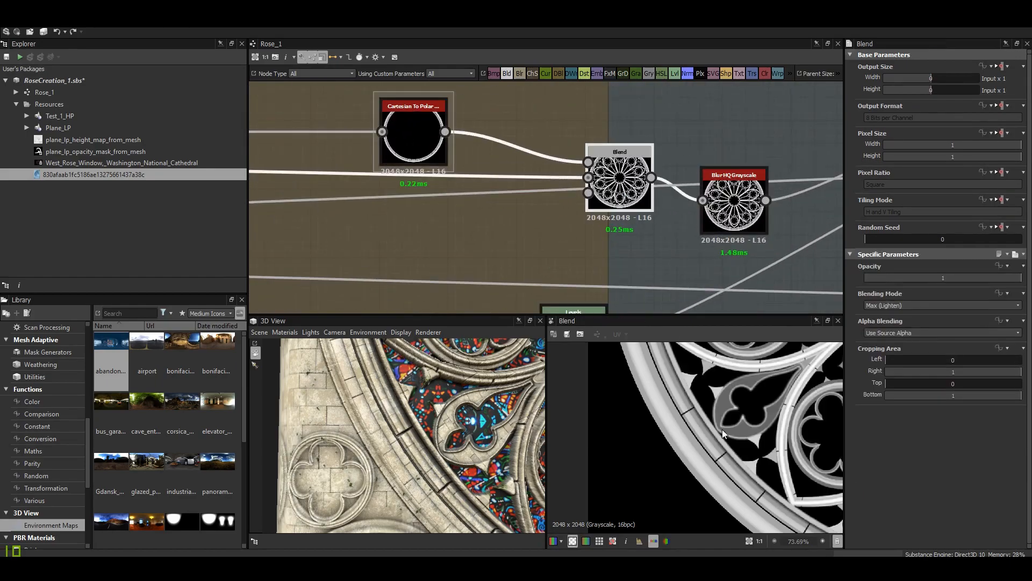
{"action": "scroll", "coordinate": [722, 429], "scroll_direction": "down", "scroll_amount": 5}
{"action": "scroll", "coordinate": [666, 480], "scroll_direction": "up", "scroll_amount": 1}
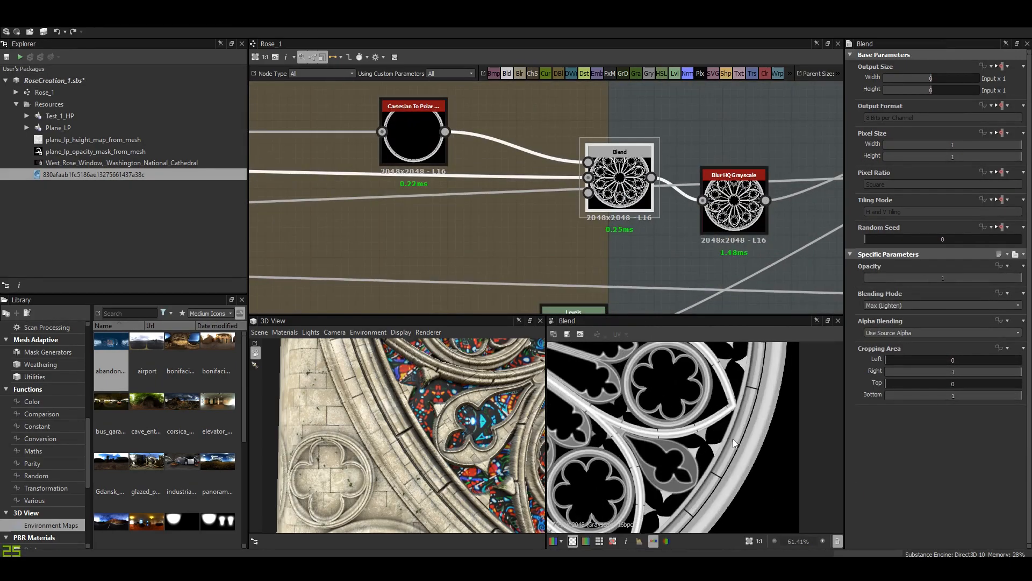
{"action": "middle_click_drag", "start_coordinate": [679, 418], "coordinate": [841, 495]}
{"action": "scroll", "coordinate": [617, 423], "scroll_direction": "up", "scroll_amount": 4}
{"action": "middle_click_drag", "start_coordinate": [596, 417], "coordinate": [605, 431]}
{"action": "scroll", "coordinate": [600, 423], "scroll_direction": "down", "scroll_amount": 4}
{"action": "scroll", "coordinate": [608, 431], "scroll_direction": "up", "scroll_amount": 2}
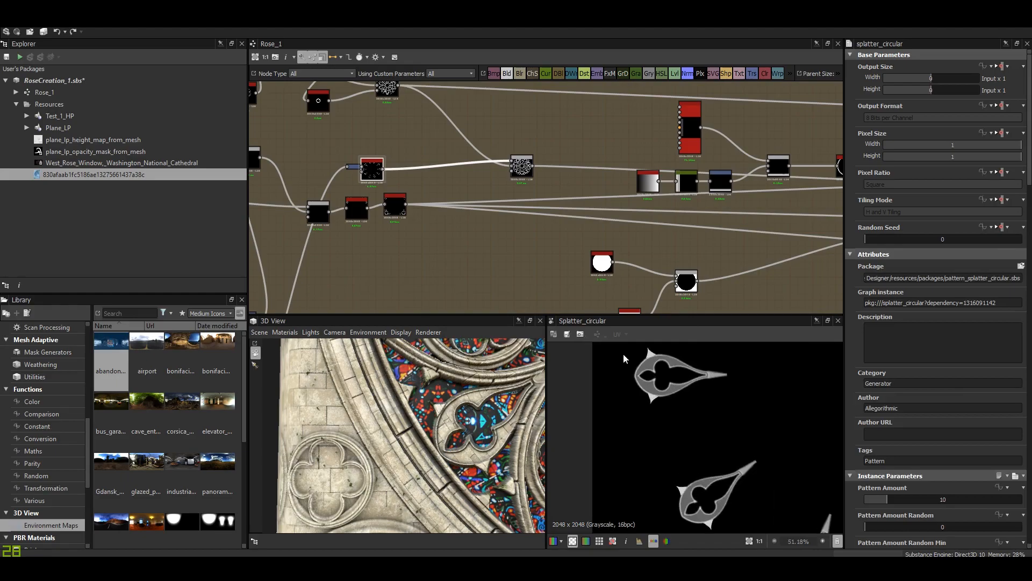
Trace the Splatter Circular node's pattern input back to its source Blend and display that ornament.
{"action": "middle_click_drag", "start_coordinate": [294, 213], "coordinate": [521, 104]}
{"action": "scroll", "coordinate": [491, 225], "scroll_direction": "up", "scroll_amount": 8}
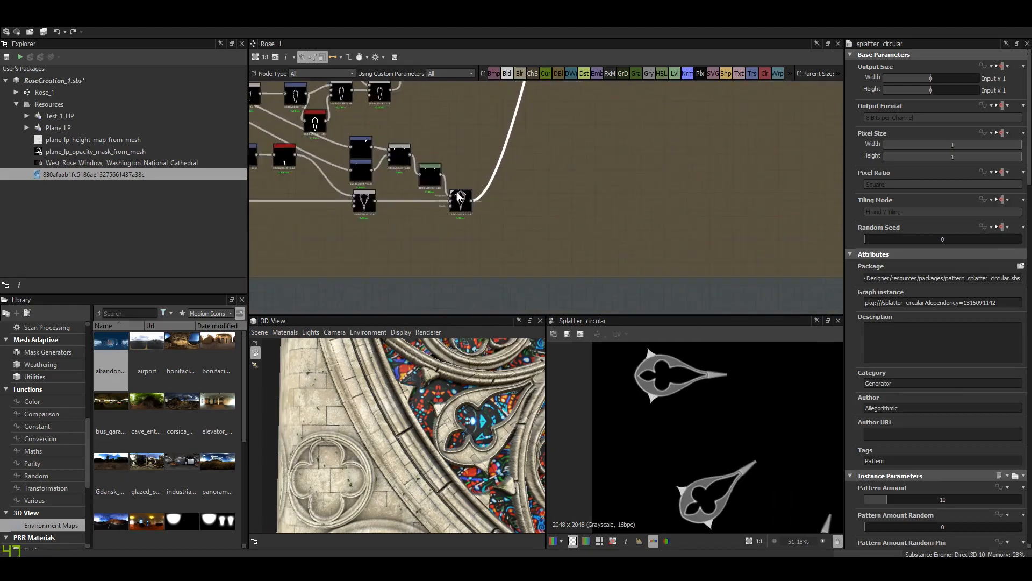
{"action": "double_click", "coordinate": [461, 207]}
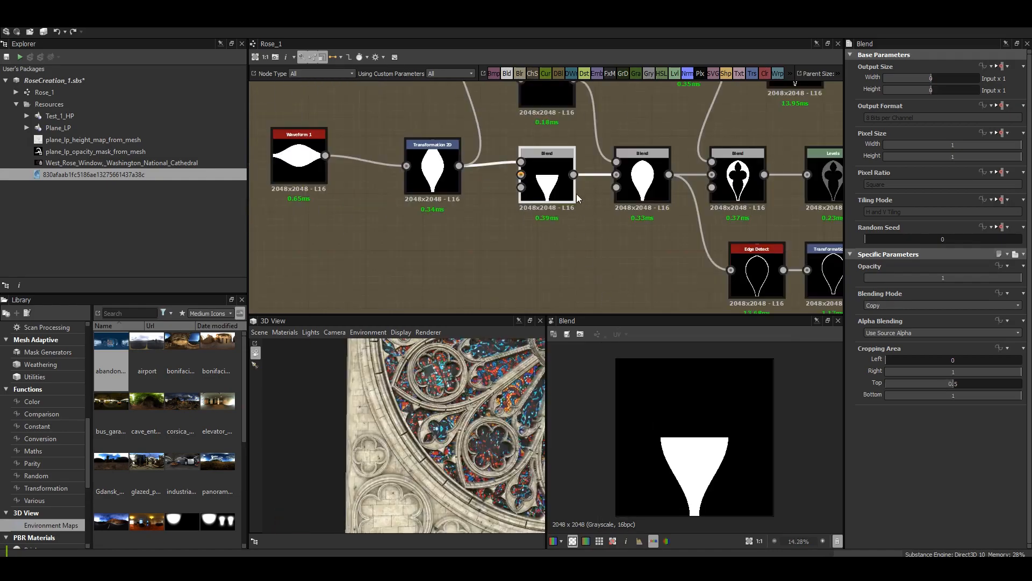
Display the Blend that merges the cropped lower part with the domed top into a teardrop, and inspect its inputs.
{"action": "middle_click_drag", "start_coordinate": [607, 221], "coordinate": [475, 246]}
{"action": "double_click", "coordinate": [514, 199]}
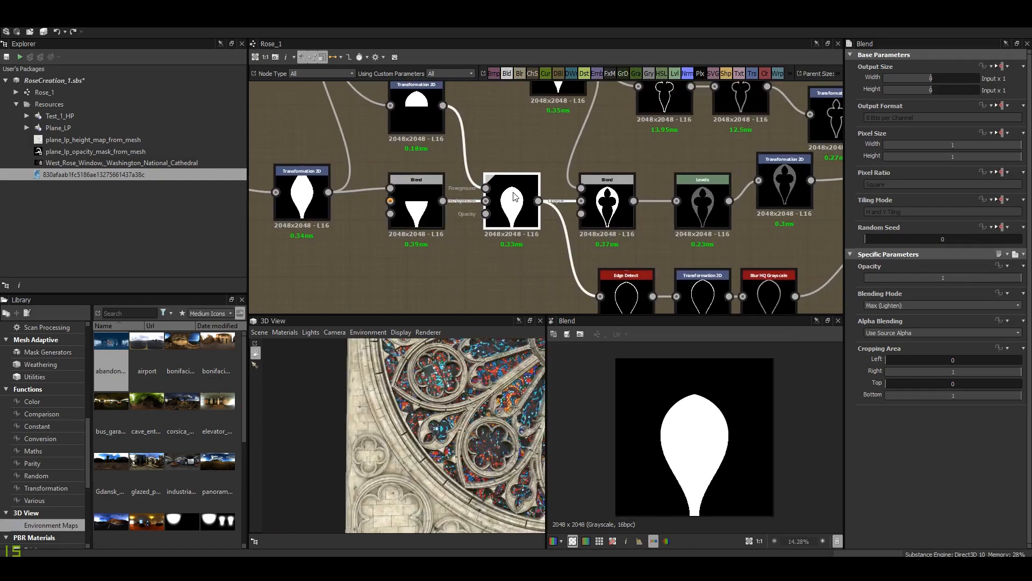
{"action": "middle_click_drag", "start_coordinate": [468, 171], "coordinate": [652, 294]}
{"action": "scroll", "coordinate": [584, 163], "scroll_direction": "down", "scroll_amount": 1}
{"action": "middle_click_drag", "start_coordinate": [584, 164], "coordinate": [569, 110]}
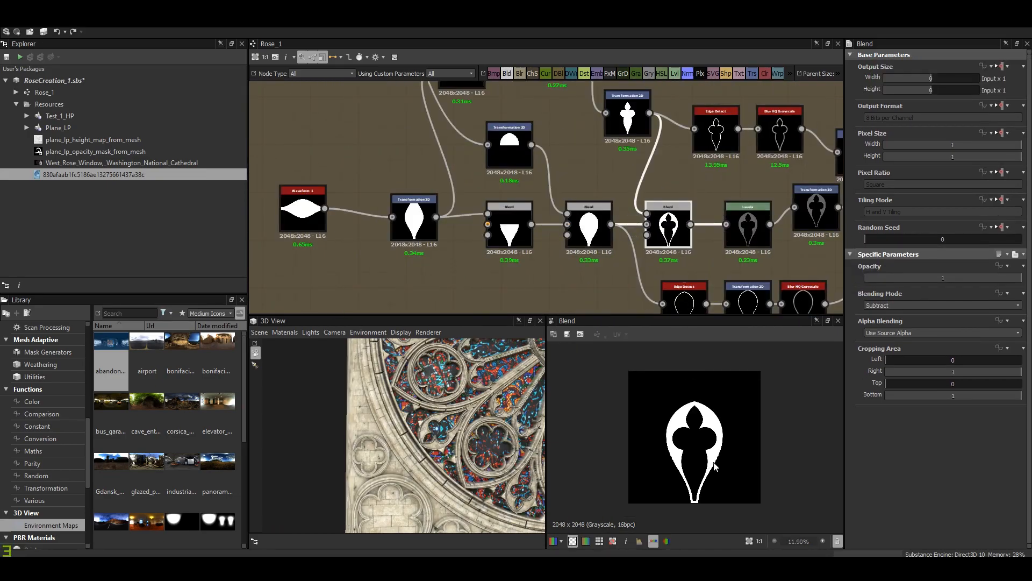
Trace the trefoil cut-out branch back to the pointed petal's Transformation 2D, display it, and inspect its source nodes.
{"action": "middle_click_drag", "start_coordinate": [614, 174], "coordinate": [619, 225]}
{"action": "middle_click_drag", "start_coordinate": [635, 186], "coordinate": [619, 230]}
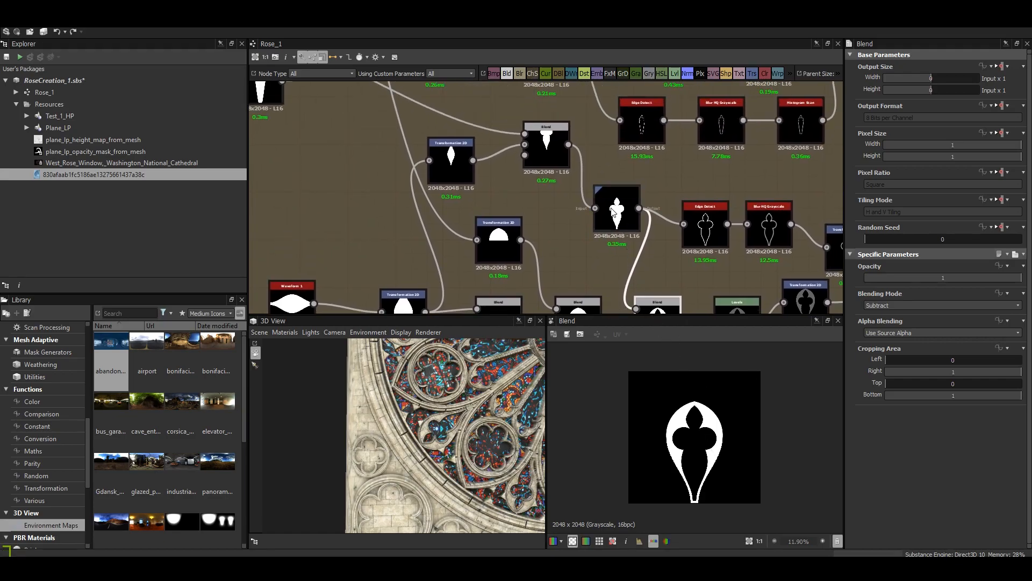
{"action": "scroll", "coordinate": [613, 212], "scroll_direction": "up", "scroll_amount": 3}
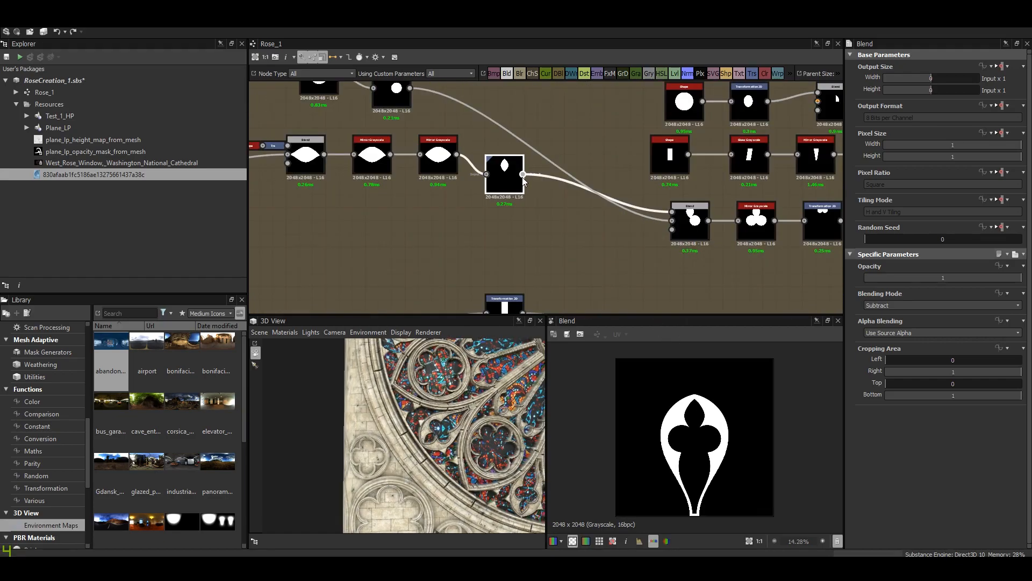
{"action": "double_click", "coordinate": [508, 184]}
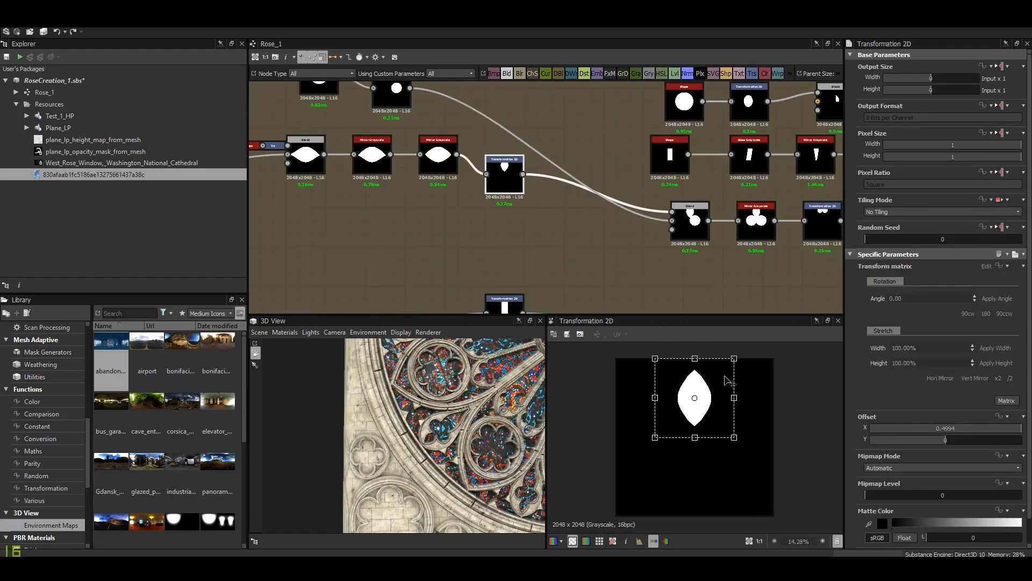
{"action": "middle_click_drag", "start_coordinate": [375, 167], "coordinate": [504, 179]}
{"action": "left_click_drag", "start_coordinate": [299, 188], "coordinate": [339, 189]}
{"action": "scroll", "coordinate": [357, 196], "scroll_direction": "up", "scroll_amount": 4}
{"action": "scroll", "coordinate": [622, 193], "scroll_direction": "down", "scroll_amount": 3}
{"action": "scroll", "coordinate": [622, 194], "scroll_direction": "down", "scroll_amount": 1}
{"action": "middle_click_drag", "start_coordinate": [622, 193], "coordinate": [286, 148]}
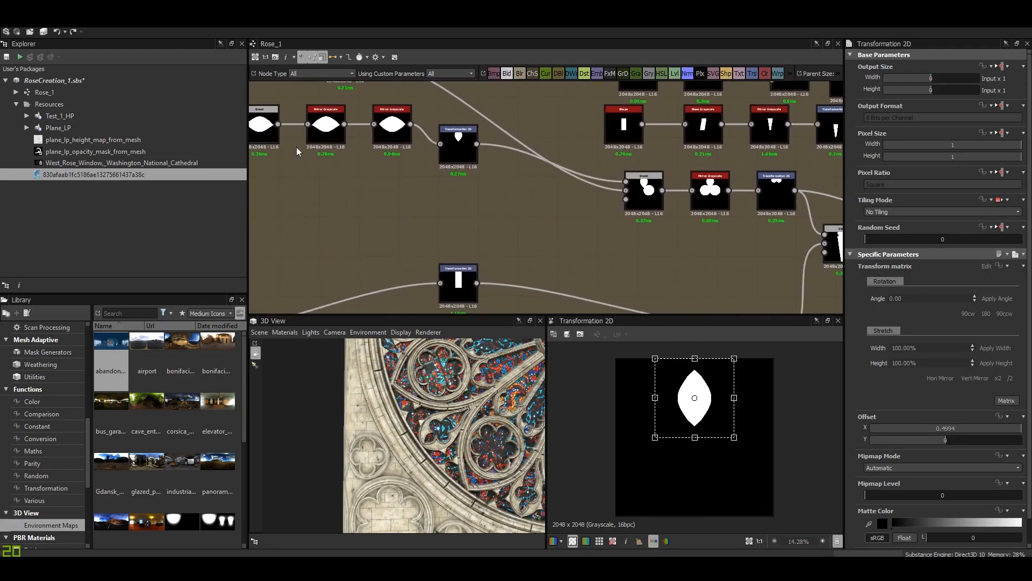
Display the Blend combining the petal with a circle and the Mirror Grayscale that turns it into a trefoil.
{"action": "double_click", "coordinate": [644, 193]}
{"action": "middle_click_drag", "start_coordinate": [672, 217], "coordinate": [440, 172]}
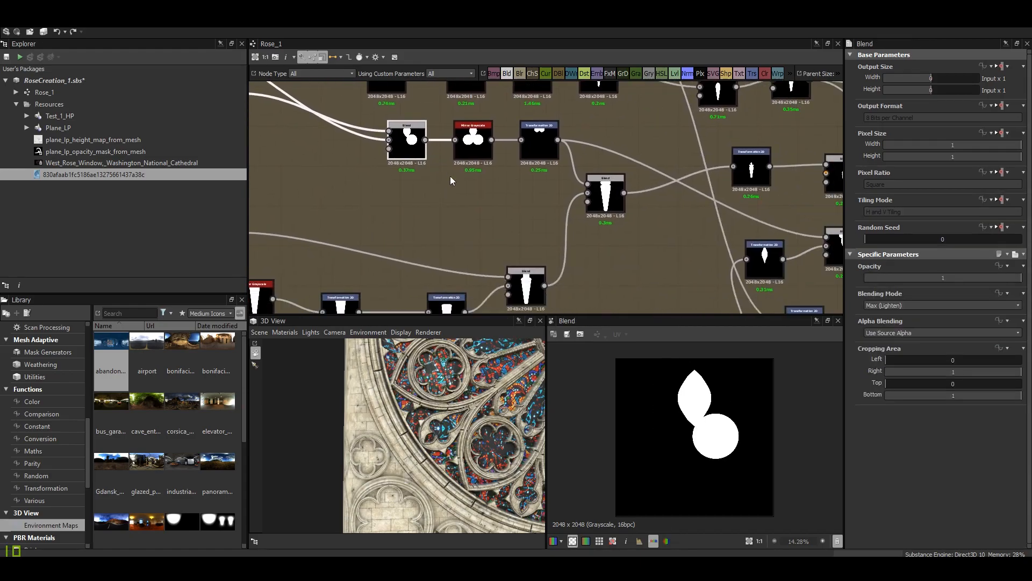
{"action": "double_click", "coordinate": [475, 146]}
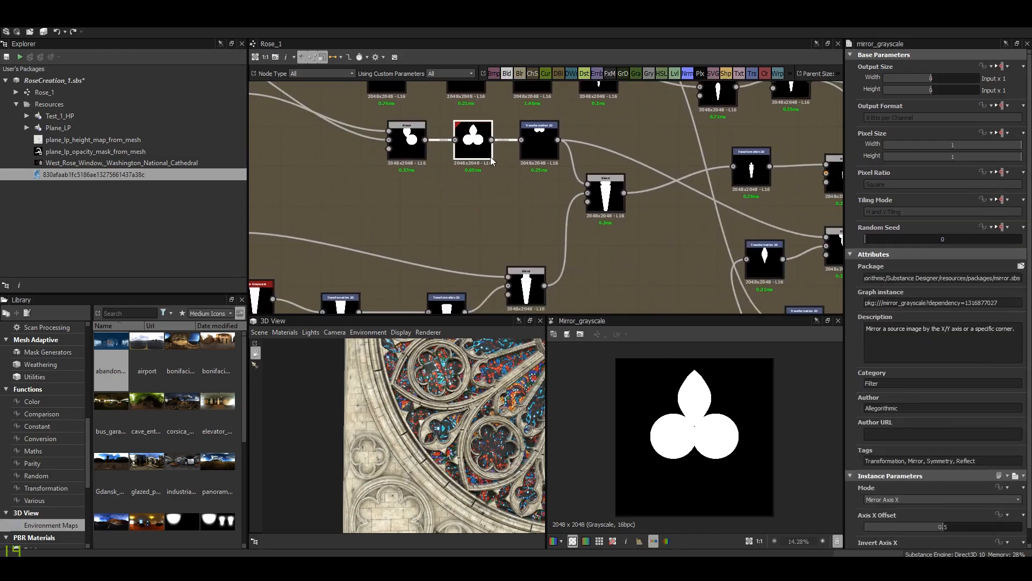
{"action": "double_click", "coordinate": [410, 149]}
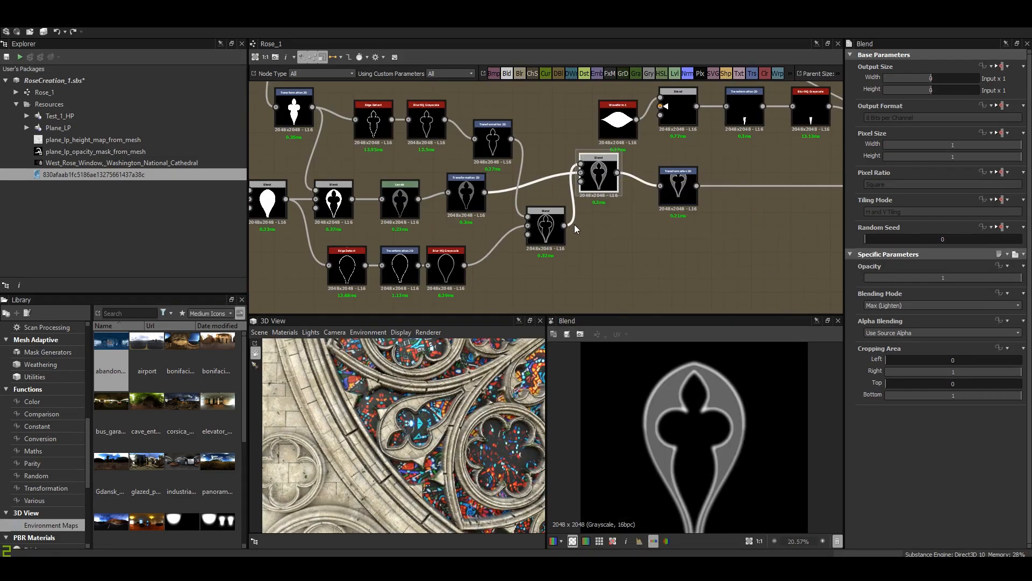
Display the combined outline Blend, then compare the teardrop's Edge Detect outline with its Blur HQ Grayscale version.
{"action": "left_click", "coordinate": [547, 239]}
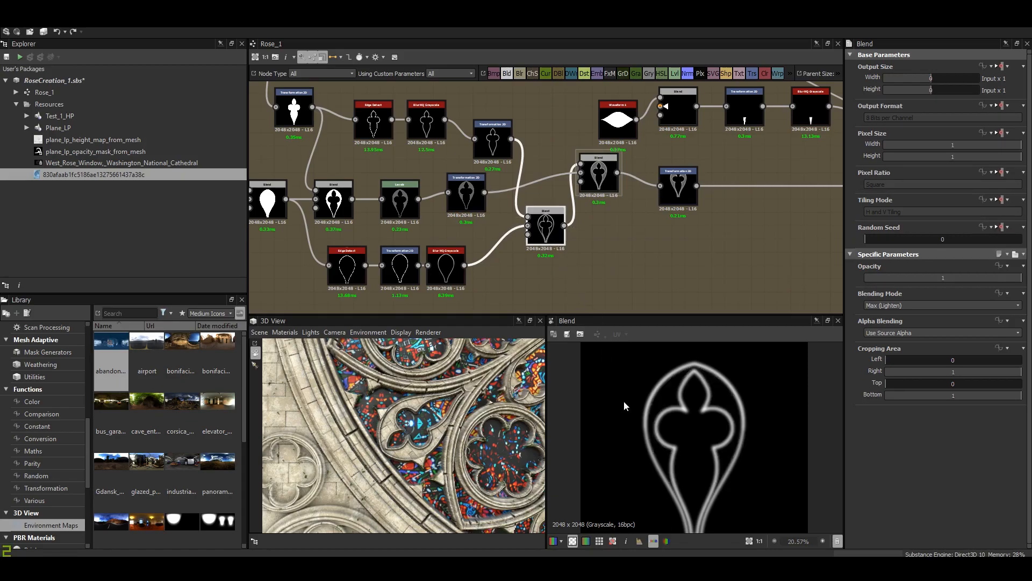
{"action": "left_click", "coordinate": [446, 270]}
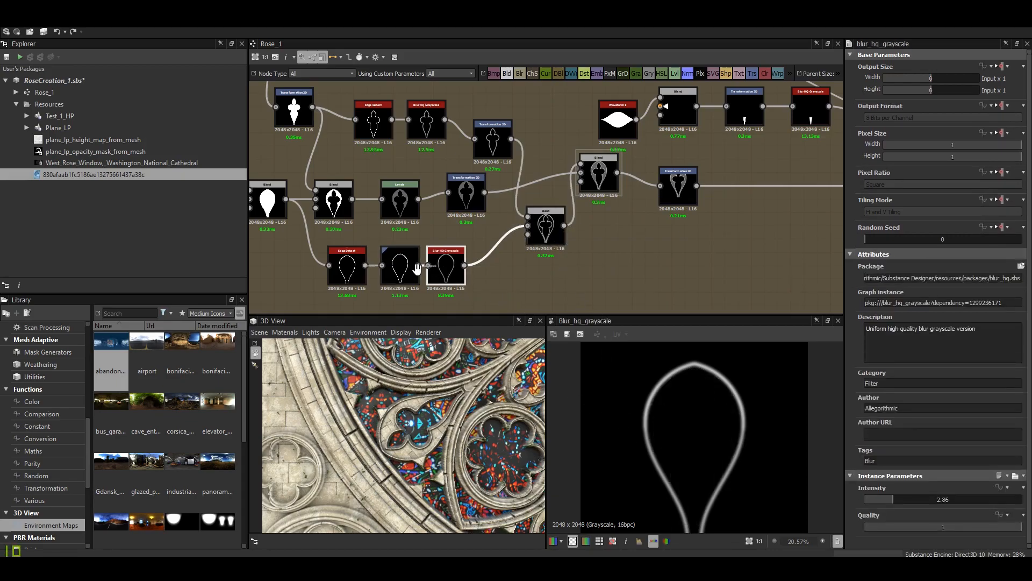
{"action": "scroll", "coordinate": [425, 285], "scroll_direction": "up", "scroll_amount": 4}
{"action": "scroll", "coordinate": [473, 258], "scroll_direction": "down", "scroll_amount": 2}
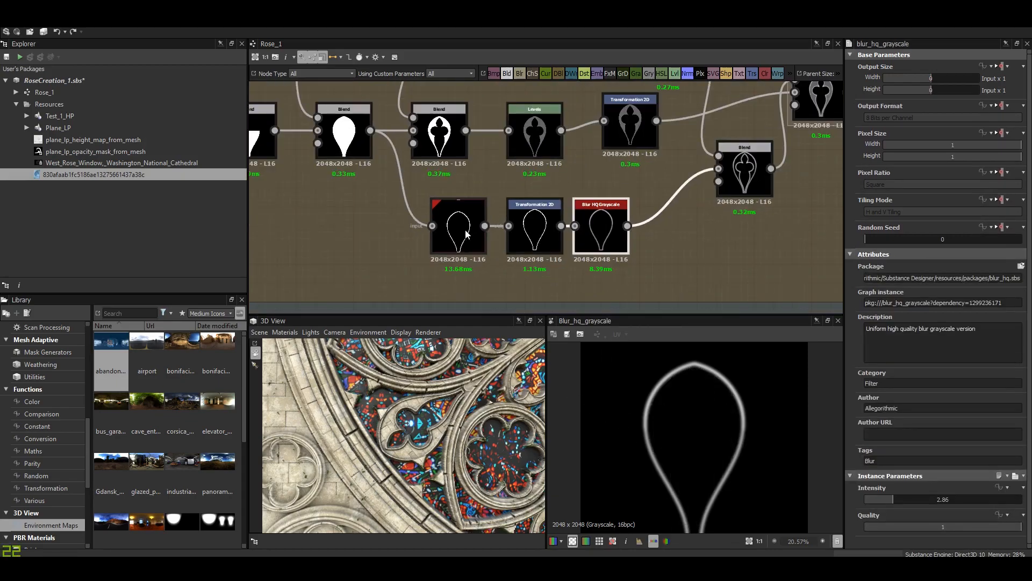
{"action": "left_click", "coordinate": [467, 234]}
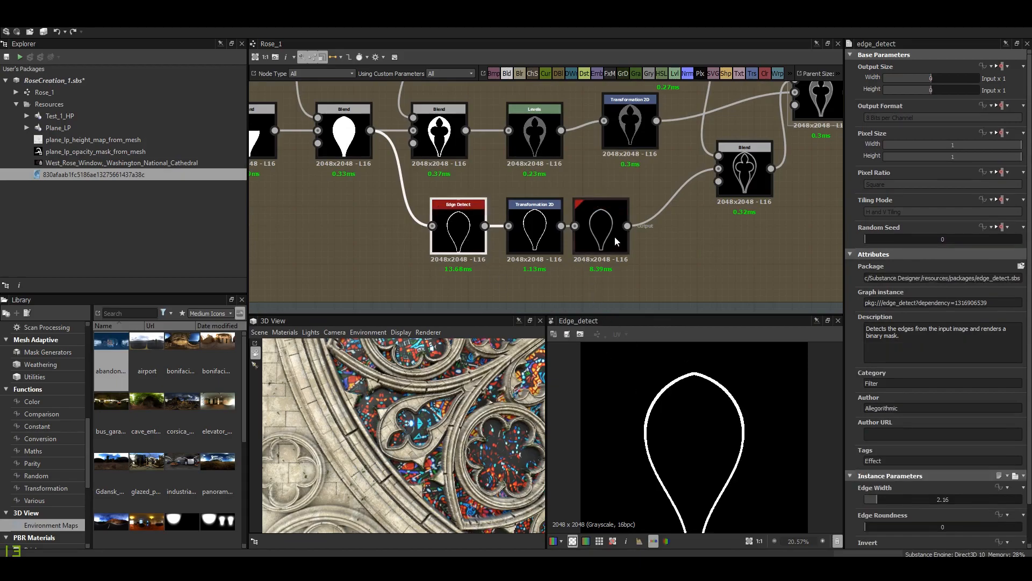
{"action": "middle_click_drag", "start_coordinate": [684, 254], "coordinate": [541, 280]}
{"action": "left_click", "coordinate": [457, 253]}
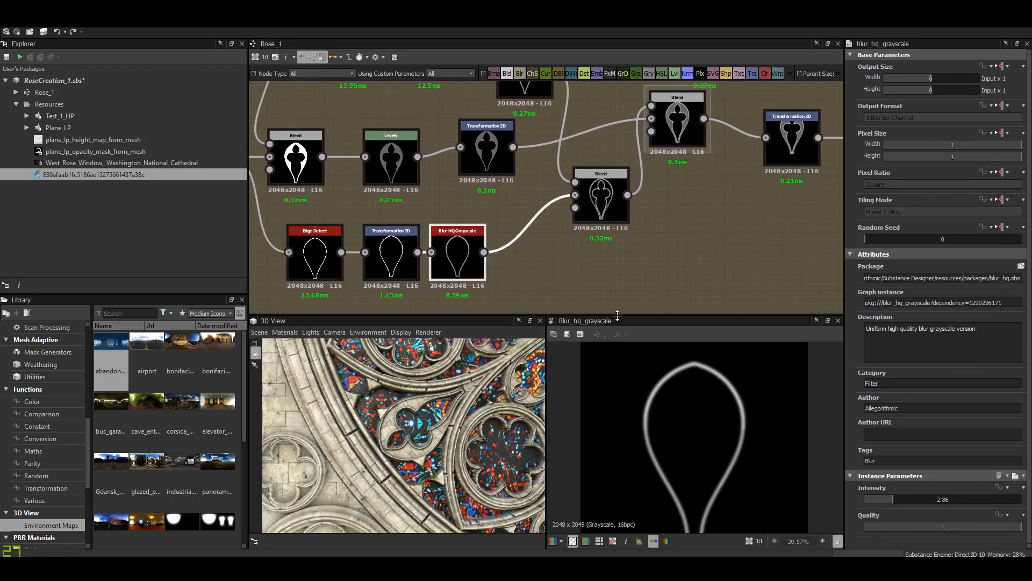
Display the trefoil outline's Transformation 2D and the Blend that combines both outlines with the grey ornament body.
{"action": "middle_click_drag", "start_coordinate": [598, 228], "coordinate": [574, 260]}
{"action": "middle_click_drag", "start_coordinate": [558, 209], "coordinate": [555, 264]}
{"action": "middle_click_drag", "start_coordinate": [421, 189], "coordinate": [672, 210]}
{"action": "middle_click_drag", "start_coordinate": [622, 209], "coordinate": [462, 160]}
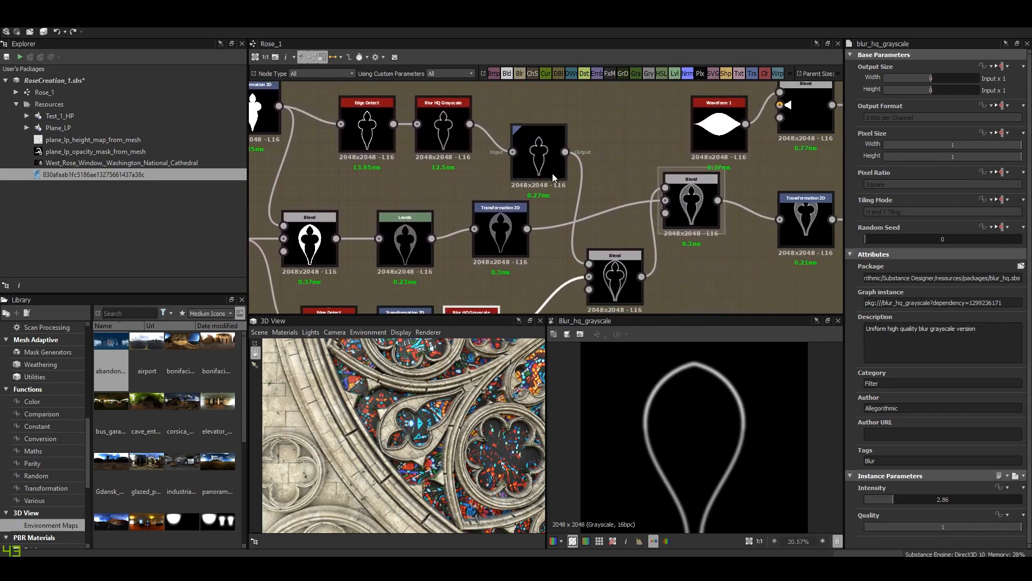
{"action": "left_click", "coordinate": [546, 160]}
{"action": "left_click", "coordinate": [690, 203]}
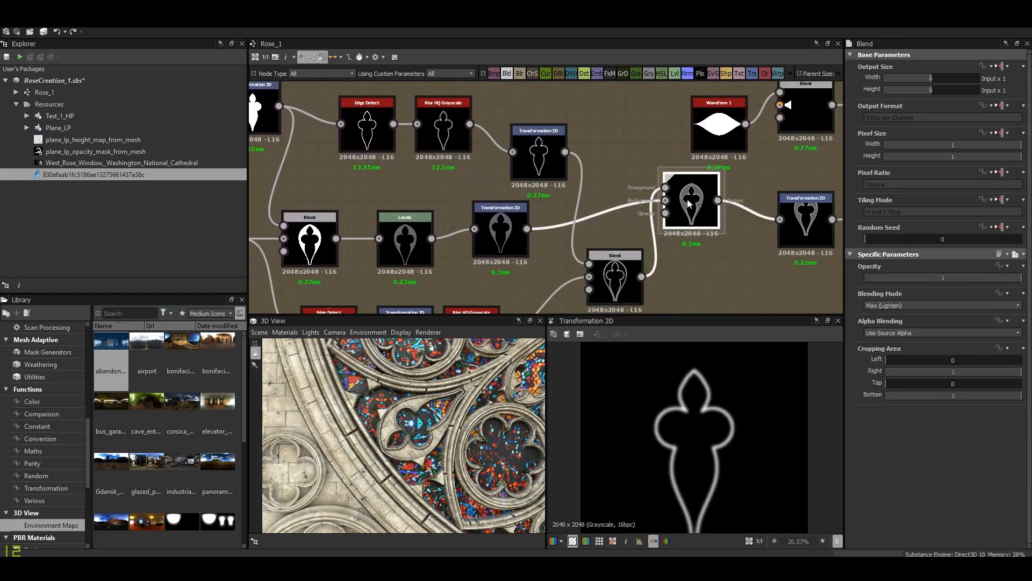
{"action": "double_click", "coordinate": [689, 203]}
{"action": "middle_click_drag", "start_coordinate": [737, 301], "coordinate": [508, 233]}
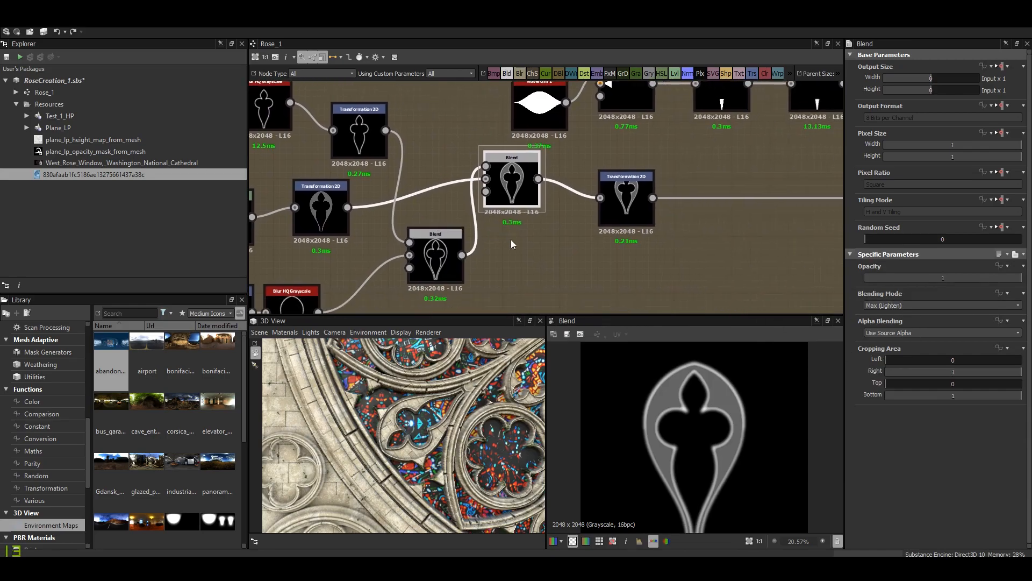
Follow the finished ornament with its side points to the Splatter Circular node and show that node's parameters.
{"action": "scroll", "coordinate": [634, 202], "scroll_direction": "down", "scroll_amount": 5}
{"action": "scroll", "coordinate": [538, 204], "scroll_direction": "up", "scroll_amount": 10}
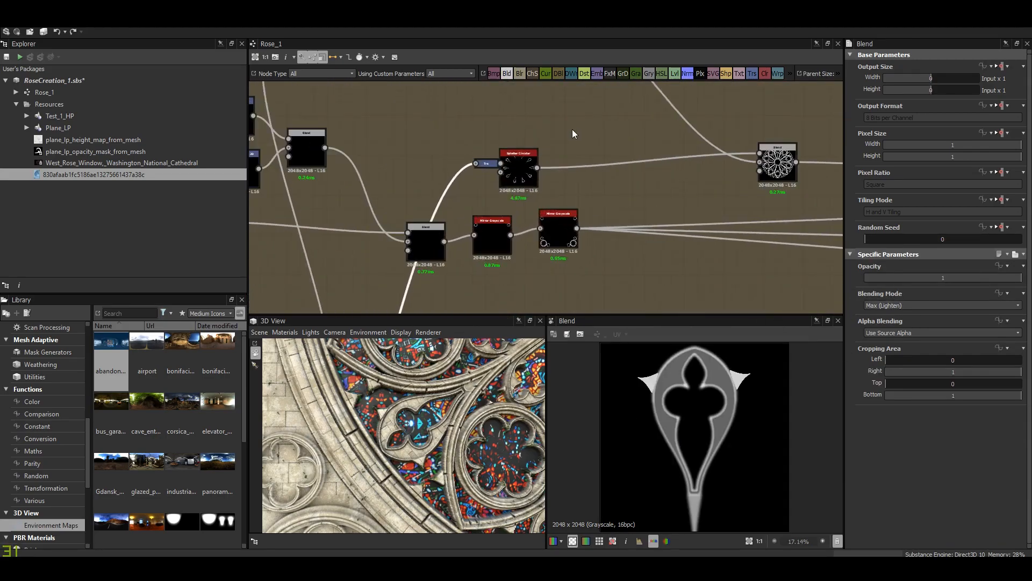
{"action": "scroll", "coordinate": [543, 199], "scroll_direction": "down", "scroll_amount": 1}
{"action": "middle_click_drag", "start_coordinate": [542, 204], "coordinate": [507, 279]}
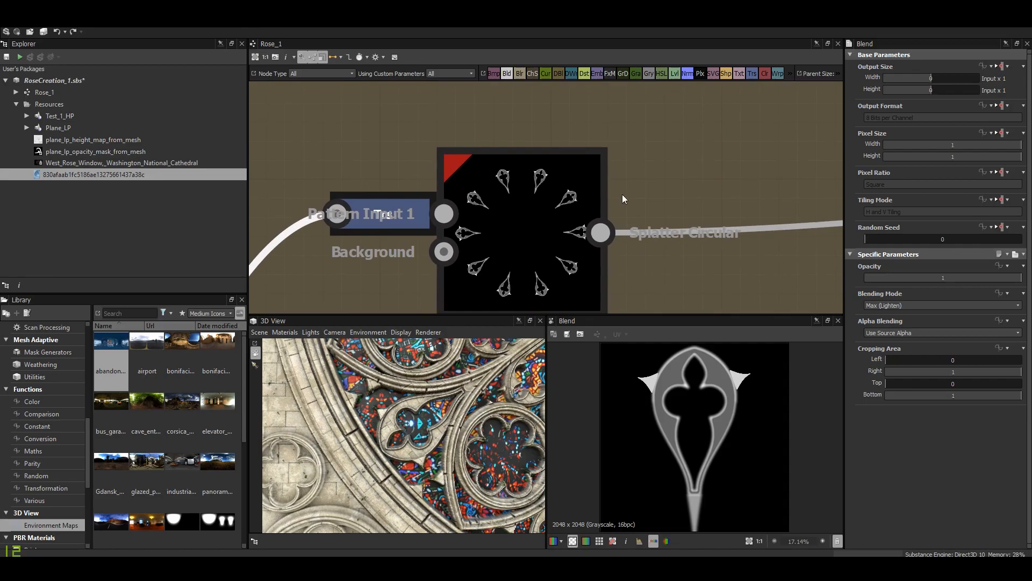
{"action": "left_click", "coordinate": [545, 251]}
{"action": "scroll", "coordinate": [720, 419], "scroll_direction": "down", "scroll_amount": 4}
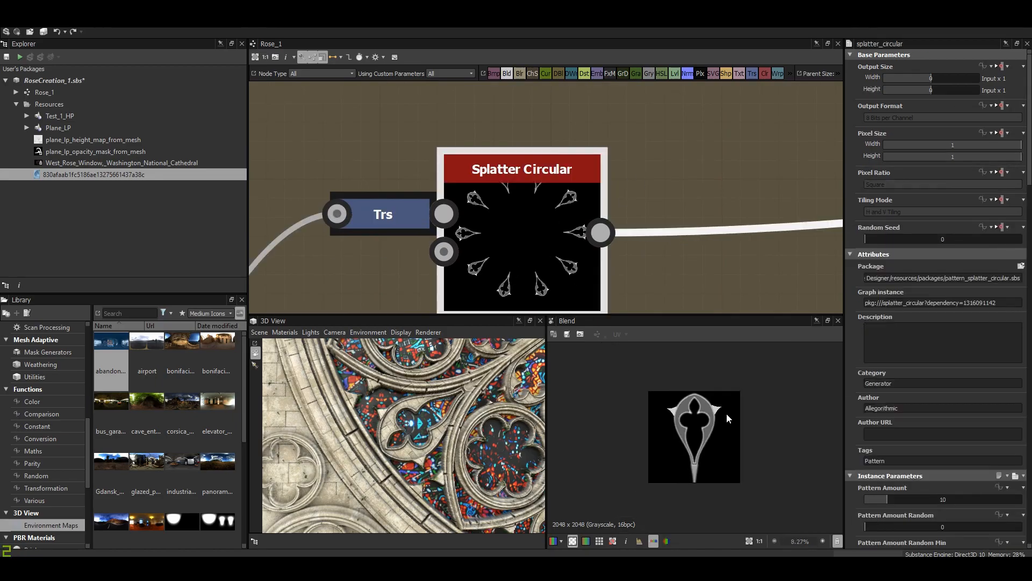
Display the Splatter Circular output and examine the ornaments arranged in a ring.
{"action": "double_click", "coordinate": [553, 209]}
{"action": "scroll", "coordinate": [661, 419], "scroll_direction": "up", "scroll_amount": 10}
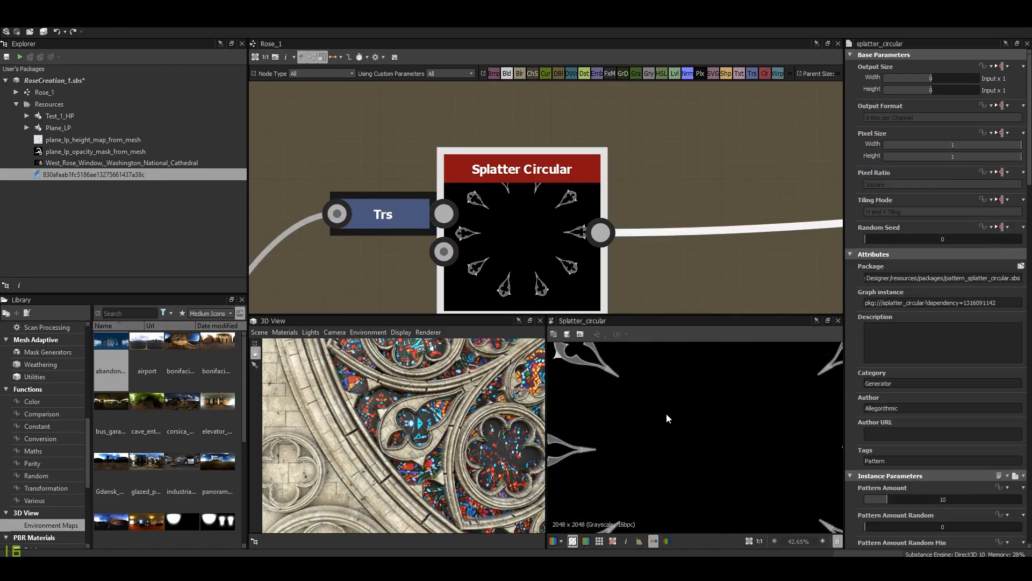
{"action": "scroll", "coordinate": [689, 425], "scroll_direction": "down", "scroll_amount": 7}
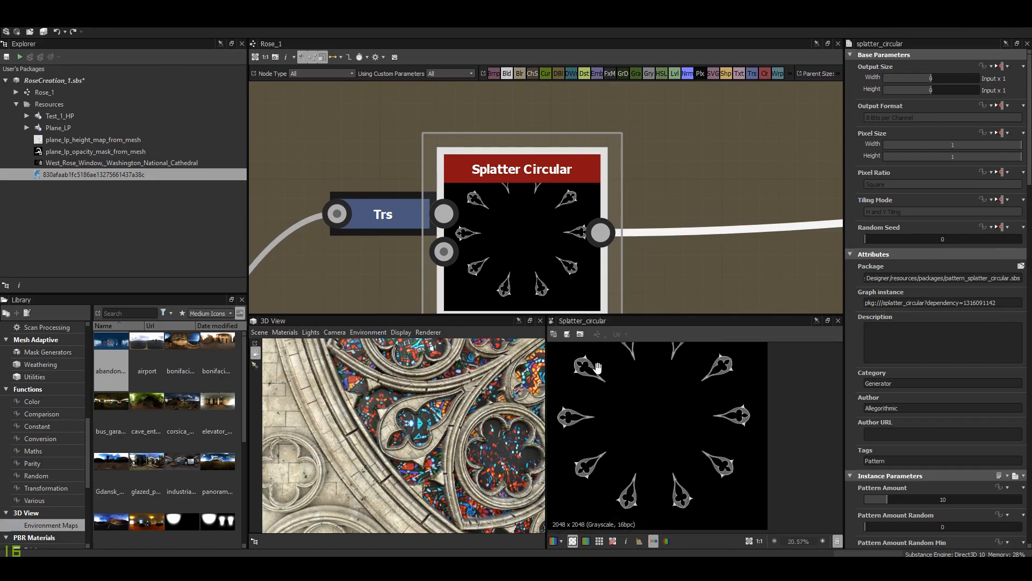
{"action": "scroll", "coordinate": [672, 422], "scroll_direction": "up", "scroll_amount": 5}
{"action": "scroll", "coordinate": [648, 410], "scroll_direction": "down", "scroll_amount": 5}
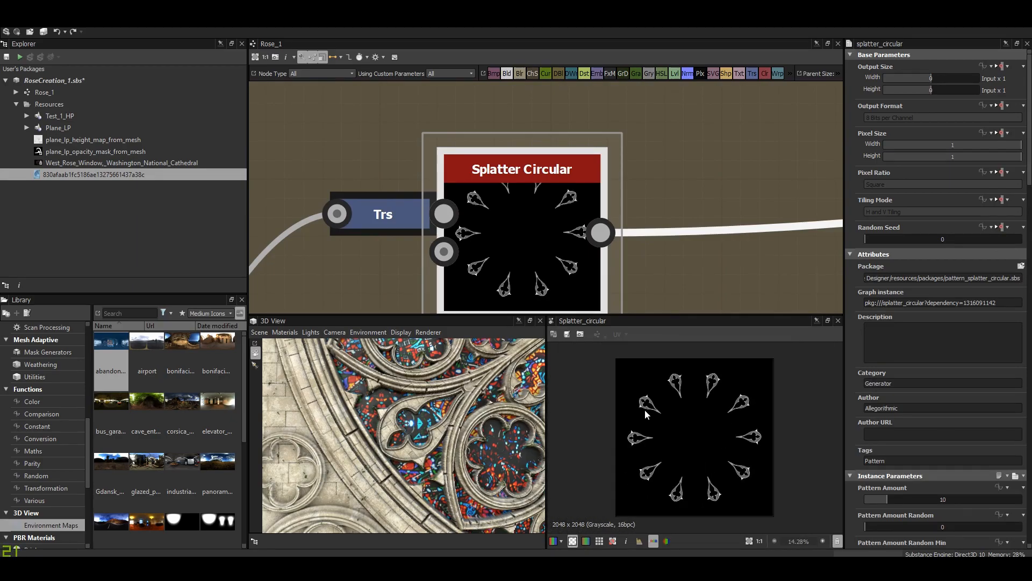
Follow the ornament ring to the Blend that merges it with the window tracery, and display the complete window.
{"action": "scroll", "coordinate": [648, 411], "scroll_direction": "up", "scroll_amount": 3}
{"action": "scroll", "coordinate": [574, 225], "scroll_direction": "down", "scroll_amount": 1}
{"action": "scroll", "coordinate": [570, 226], "scroll_direction": "down", "scroll_amount": 8}
{"action": "middle_click_drag", "start_coordinate": [543, 224], "coordinate": [419, 209]}
{"action": "scroll", "coordinate": [610, 214], "scroll_direction": "up", "scroll_amount": 6}
{"action": "double_click", "coordinate": [686, 210]}
{"action": "scroll", "coordinate": [672, 416], "scroll_direction": "down", "scroll_amount": 3}
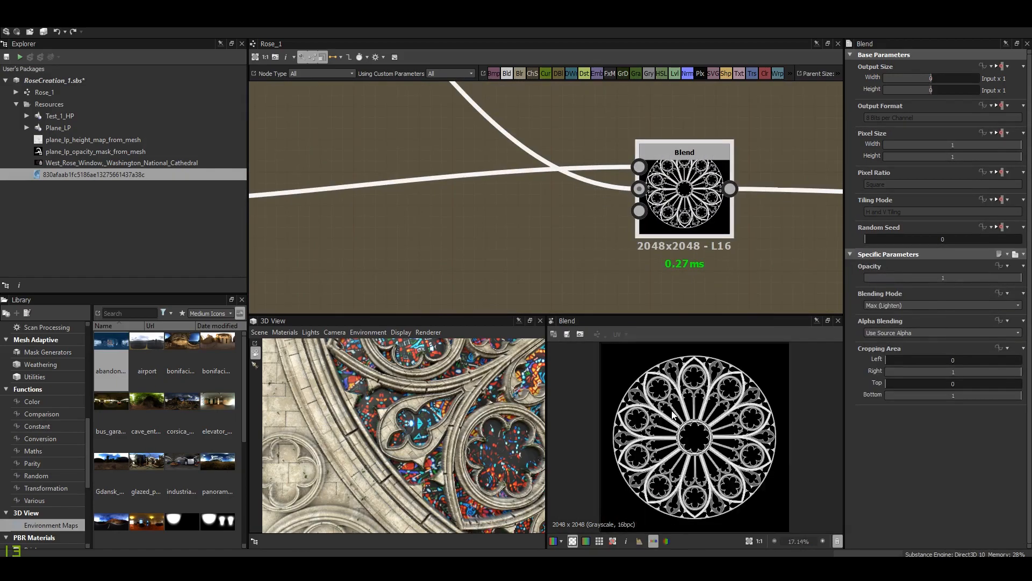
Display the scalloped rosette's Transformation 2D, then the Curve node that shapes its ring moulding profile.
{"action": "scroll", "coordinate": [649, 412], "scroll_direction": "up", "scroll_amount": 5}
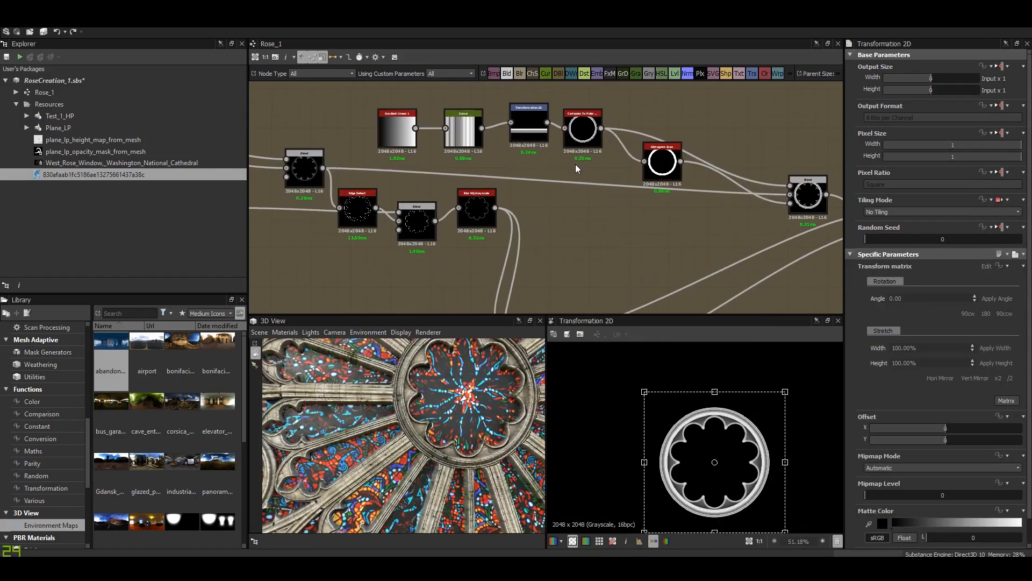
{"action": "middle_click_drag", "start_coordinate": [576, 168], "coordinate": [596, 238]}
{"action": "scroll", "coordinate": [503, 185], "scroll_direction": "up", "scroll_amount": 3}
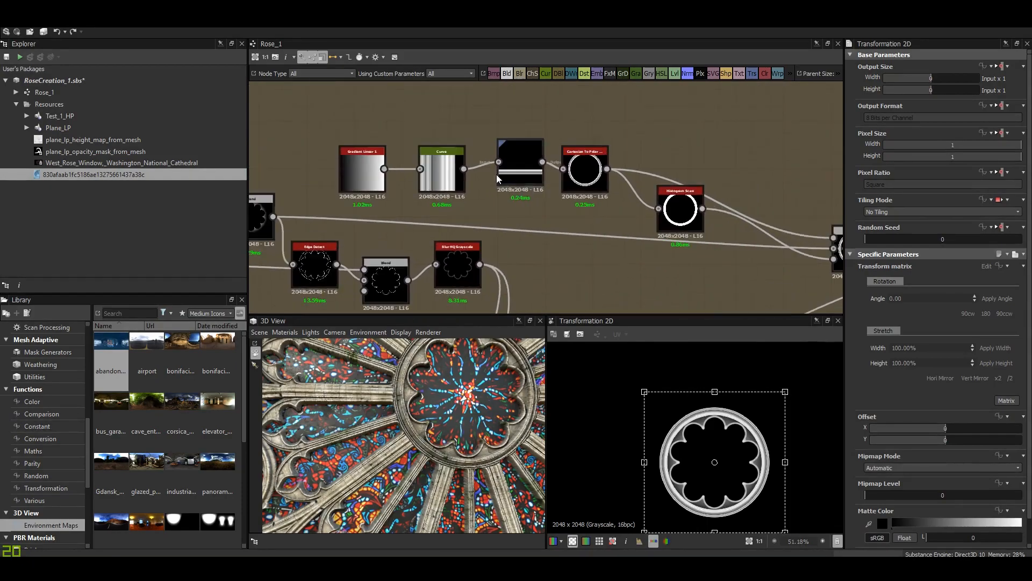
{"action": "left_click", "coordinate": [409, 178]}
{"action": "double_click", "coordinate": [409, 182]}
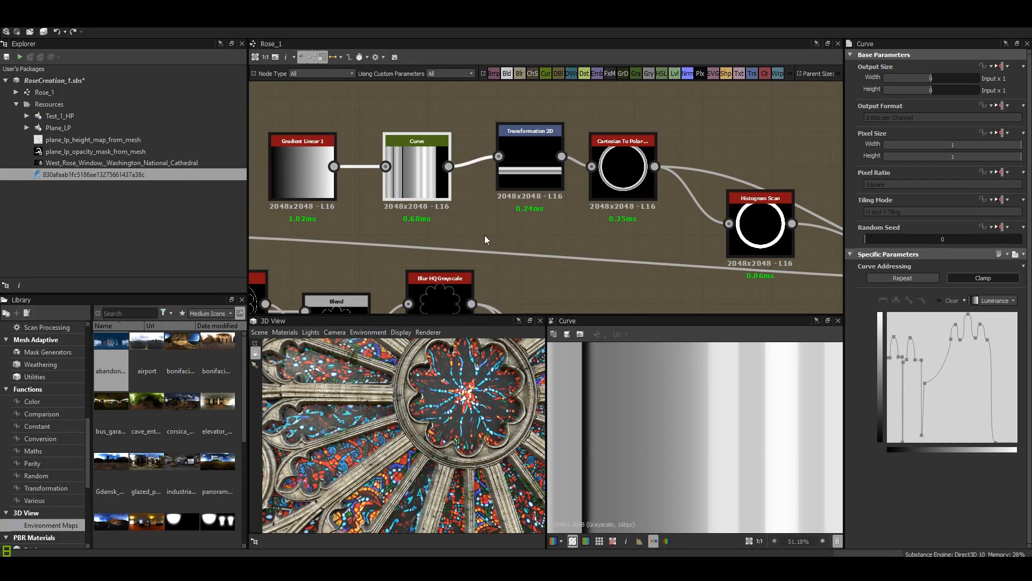
Display the Cartesian To Polar node that bends the moulding profile into a ring, and show its Histogram Scan mask.
{"action": "scroll", "coordinate": [688, 409], "scroll_direction": "down", "scroll_amount": 5}
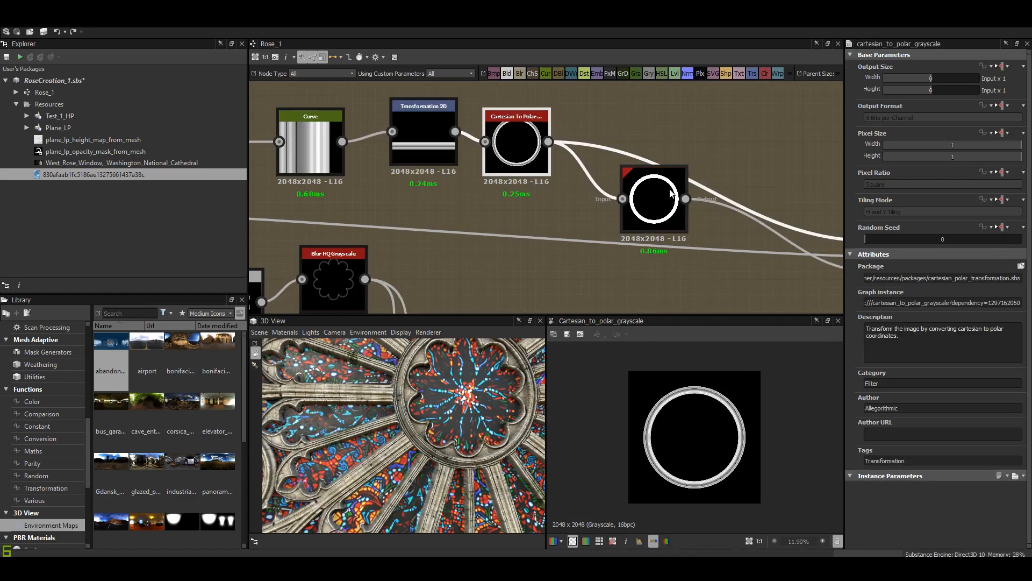
{"action": "scroll", "coordinate": [670, 194], "scroll_direction": "up", "scroll_amount": 2}
{"action": "scroll", "coordinate": [720, 250], "scroll_direction": "down", "scroll_amount": 1}
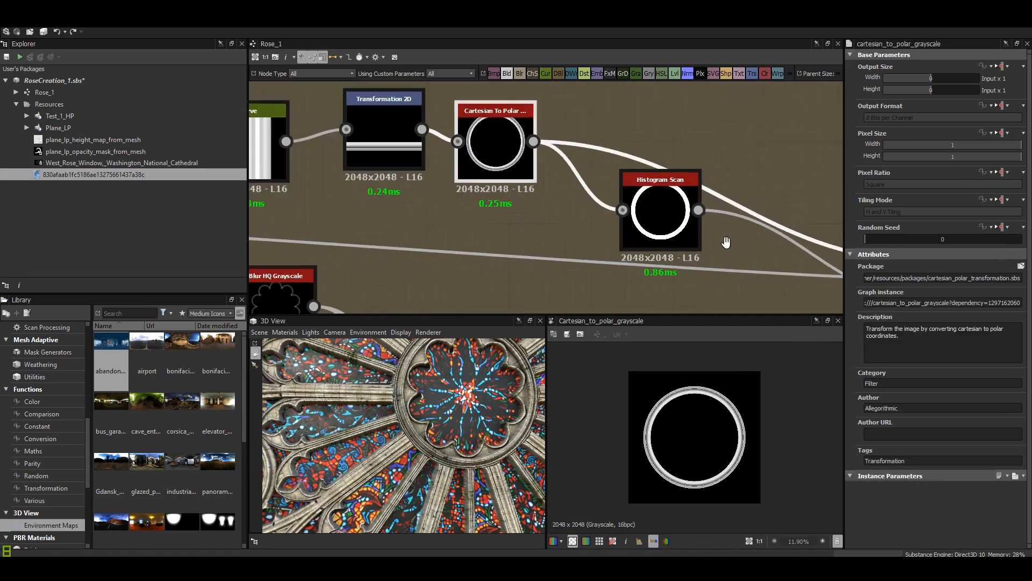
Trace the rosette body back to the Blend that combines the circle ring with the disc, and display its scalloped shape.
{"action": "middle_click_drag", "start_coordinate": [727, 244], "coordinate": [553, 139]}
{"action": "scroll", "coordinate": [683, 442], "scroll_direction": "up", "scroll_amount": 5}
{"action": "middle_click_drag", "start_coordinate": [624, 379], "coordinate": [613, 384]}
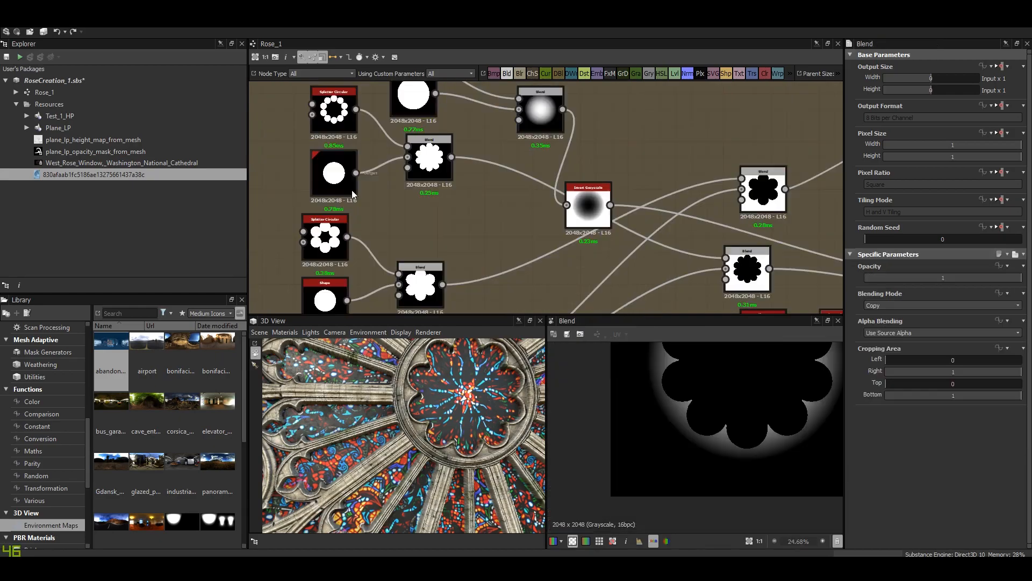
{"action": "scroll", "coordinate": [398, 210], "scroll_direction": "up", "scroll_amount": 3}
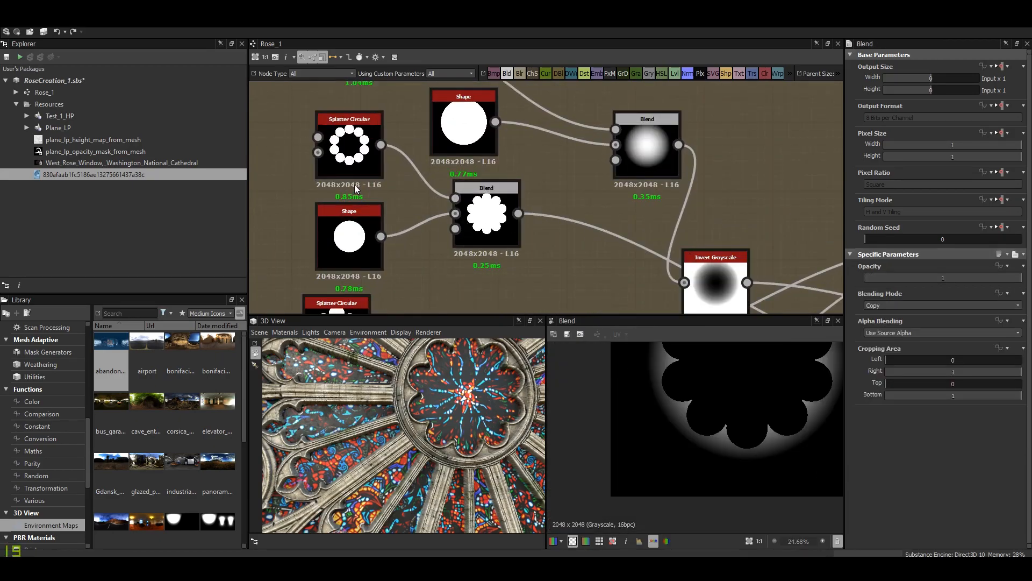
{"action": "middle_click_drag", "start_coordinate": [355, 186], "coordinate": [363, 199]}
{"action": "scroll", "coordinate": [499, 239], "scroll_direction": "up", "scroll_amount": 2}
{"action": "scroll", "coordinate": [480, 242], "scroll_direction": "down", "scroll_amount": 2}
{"action": "middle_click_drag", "start_coordinate": [476, 241], "coordinate": [488, 242]}
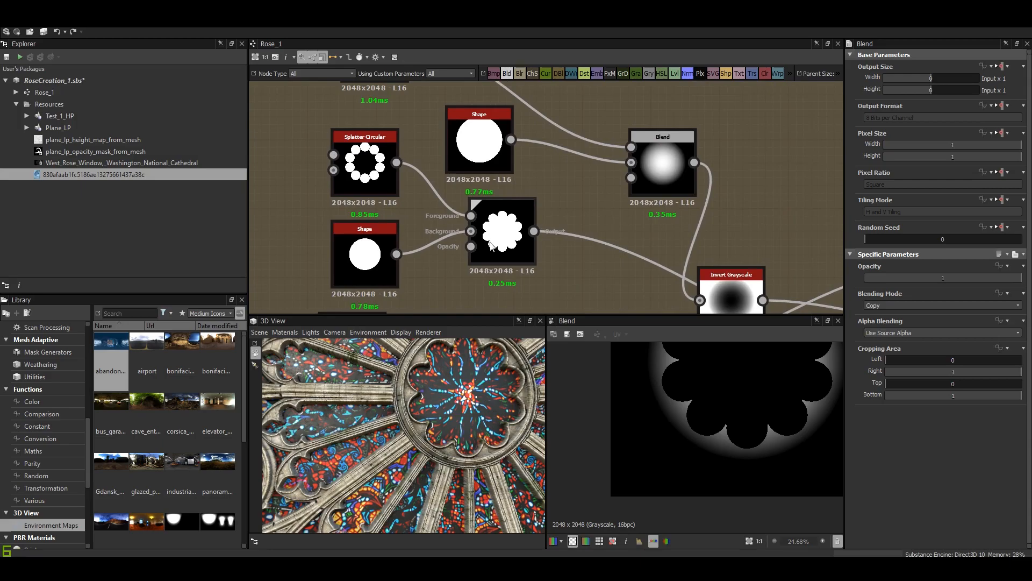
{"action": "scroll", "coordinate": [490, 246], "scroll_direction": "up", "scroll_amount": 2}
{"action": "double_click", "coordinate": [490, 246]}
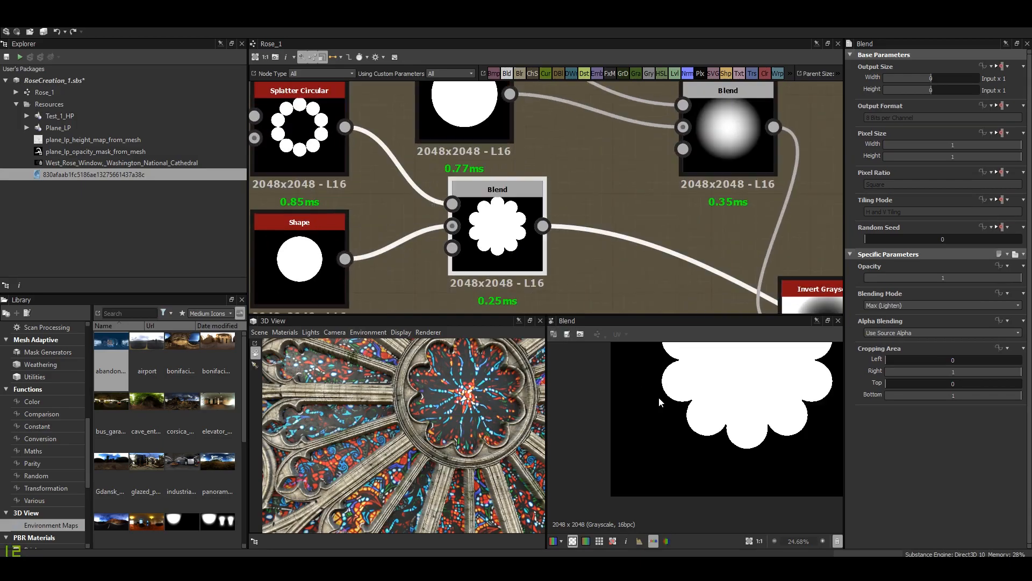
Examine the scalloped shape and its two sources, the disc Shape and the Splatter Circular ring of circles.
{"action": "scroll", "coordinate": [666, 411], "scroll_direction": "down", "scroll_amount": 3}
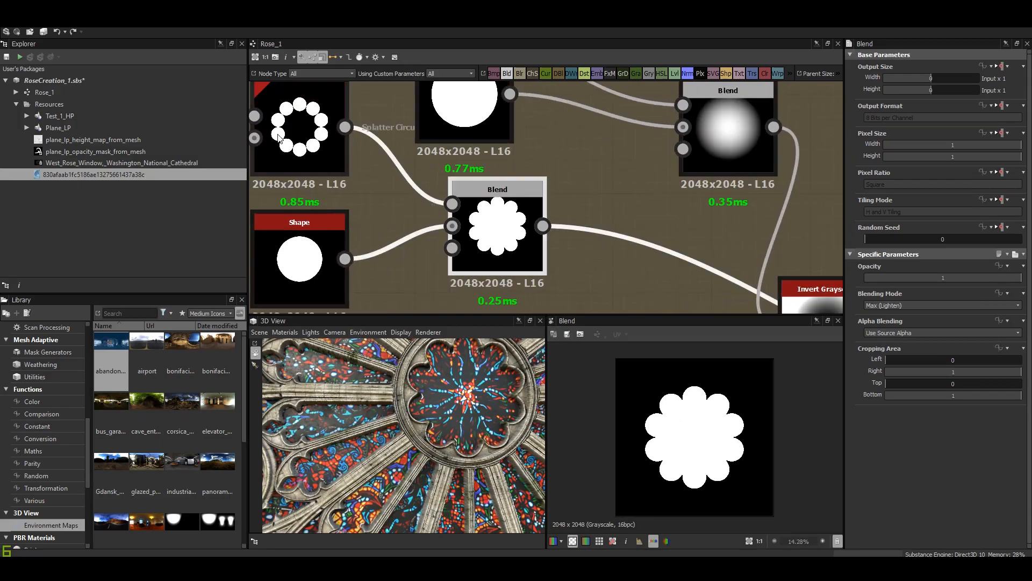
{"action": "middle_click_drag", "start_coordinate": [313, 140], "coordinate": [334, 158]}
{"action": "left_click", "coordinate": [347, 159]}
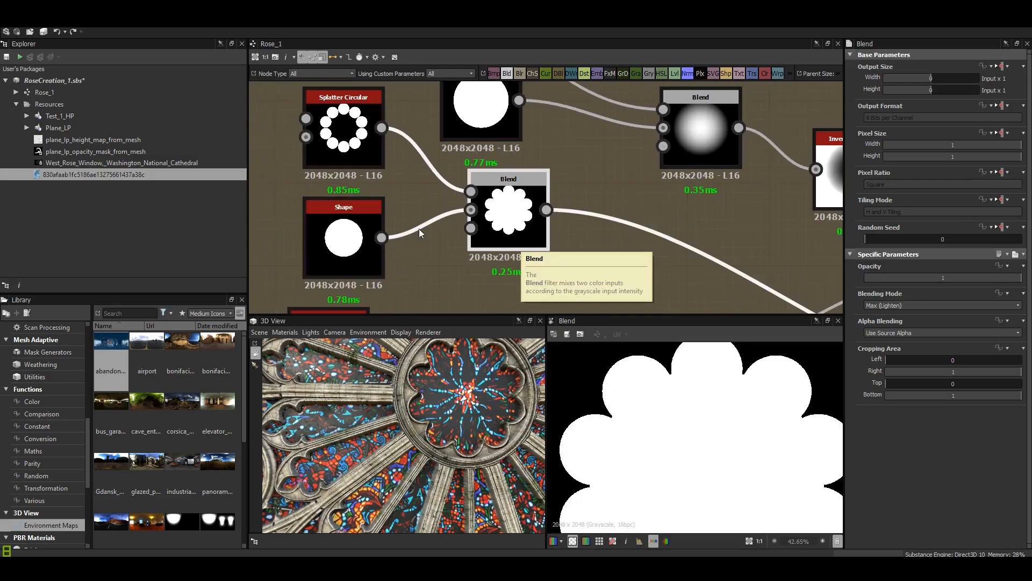
{"action": "double_click", "coordinate": [345, 242]}
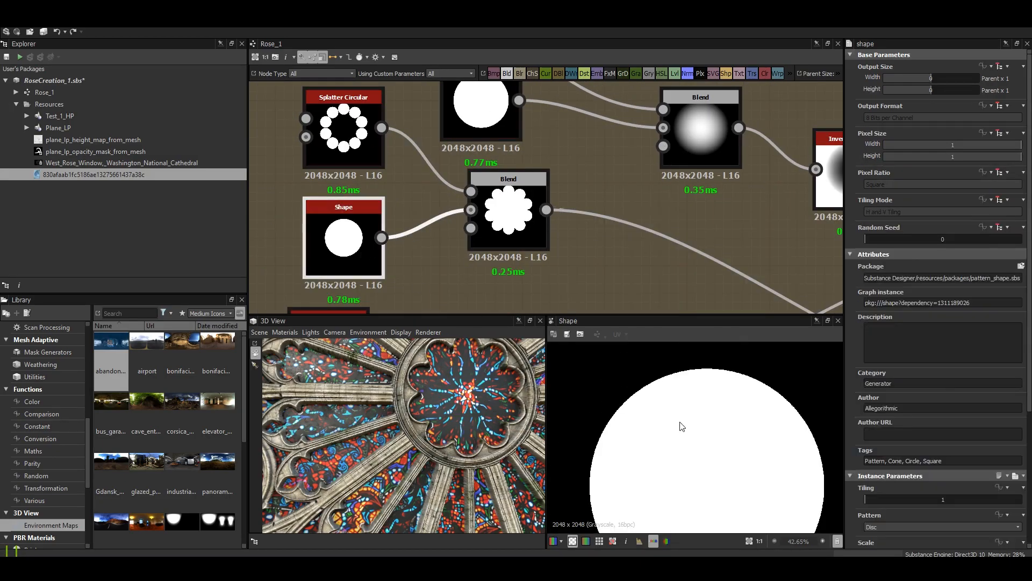
{"action": "left_click", "coordinate": [354, 143]}
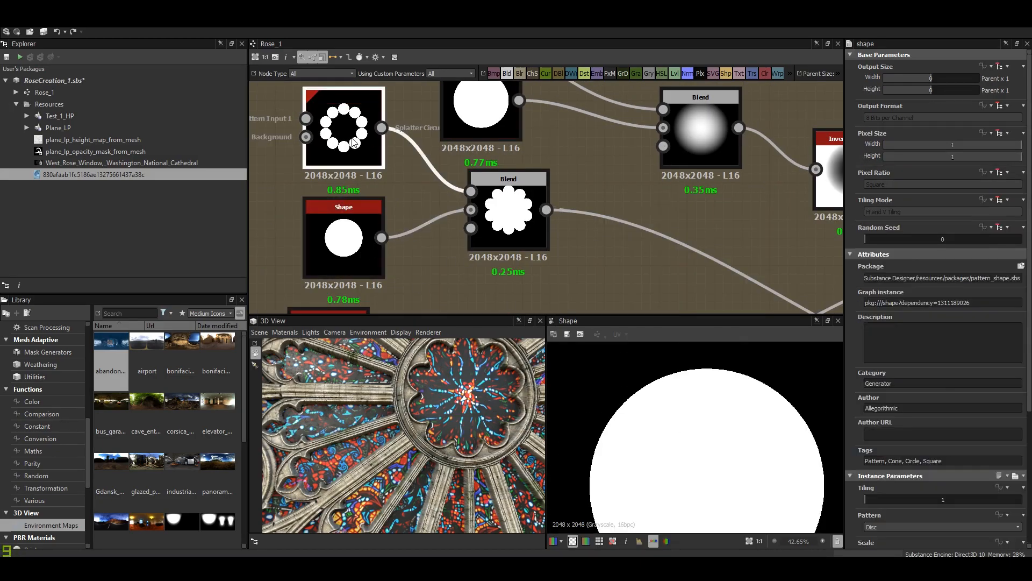
Display the white square Shape and the Subtract Blend that cuts the scalloped shape out of it.
{"action": "scroll", "coordinate": [353, 143], "scroll_direction": "down", "scroll_amount": 3}
{"action": "double_click", "coordinate": [411, 267]}
{"action": "scroll", "coordinate": [406, 267], "scroll_direction": "up", "scroll_amount": 3}
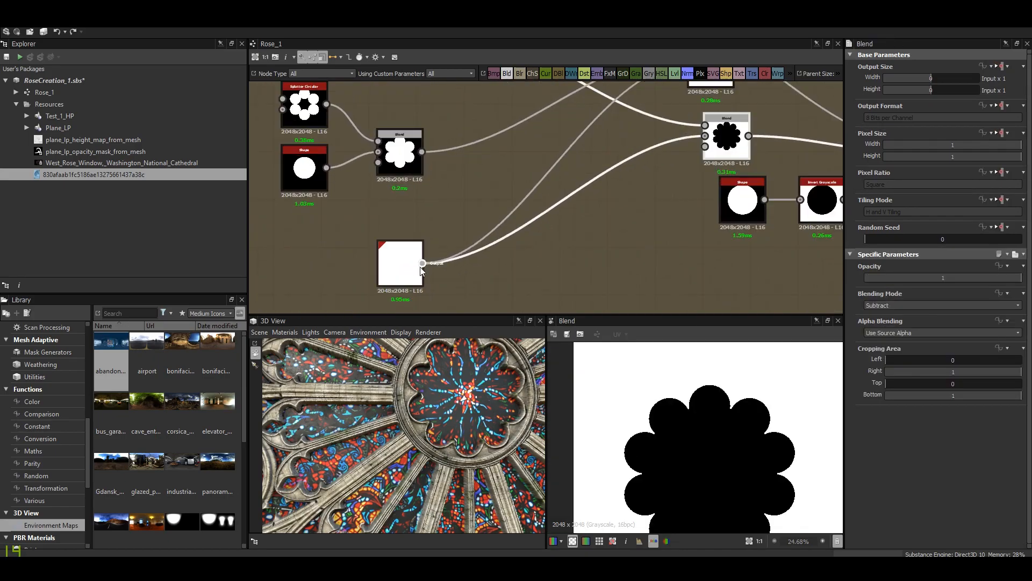
{"action": "double_click", "coordinate": [405, 269]}
{"action": "scroll", "coordinate": [544, 182], "scroll_direction": "down", "scroll_amount": 3}
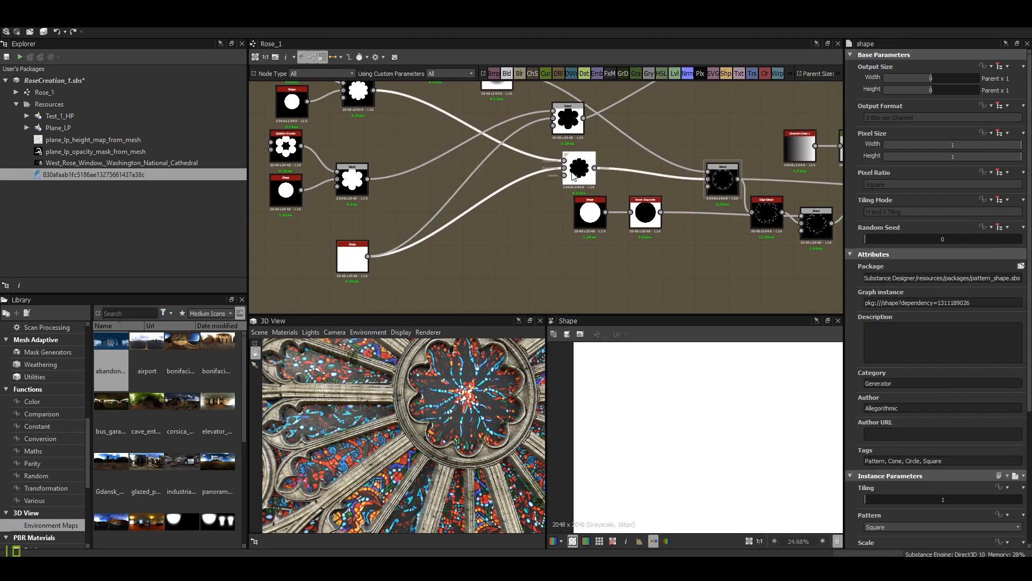
{"action": "double_click", "coordinate": [573, 172]}
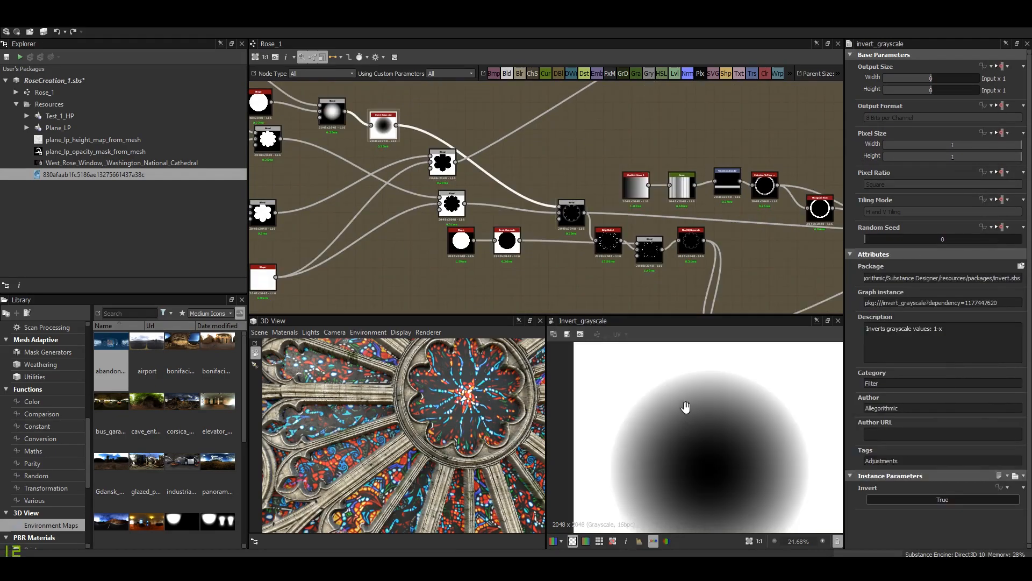
Follow the inverted radial gradient through its Blend with the scalloped cut-out to the Blend that adds the ring moulding.
{"action": "middle_click_drag", "start_coordinate": [686, 407], "coordinate": [647, 408]}
{"action": "double_click", "coordinate": [573, 214]}
{"action": "scroll", "coordinate": [678, 413], "scroll_direction": "up", "scroll_amount": 2}
{"action": "middle_click_drag", "start_coordinate": [596, 216], "coordinate": [493, 134]}
{"action": "scroll", "coordinate": [518, 172], "scroll_direction": "up", "scroll_amount": 5}
{"action": "double_click", "coordinate": [631, 191]}
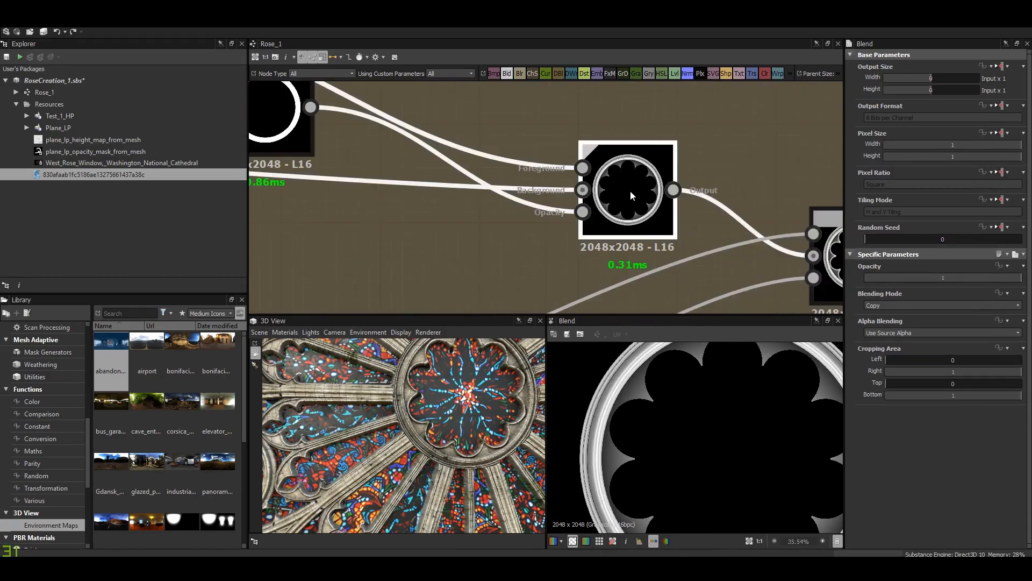
Examine the rosette's scalloped edge up close, then display the Edge Detect node that extracts its outline.
{"action": "scroll", "coordinate": [637, 369], "scroll_direction": "up", "scroll_amount": 3}
{"action": "scroll", "coordinate": [604, 385], "scroll_direction": "down", "scroll_amount": 3}
{"action": "scroll", "coordinate": [604, 386], "scroll_direction": "up", "scroll_amount": 3}
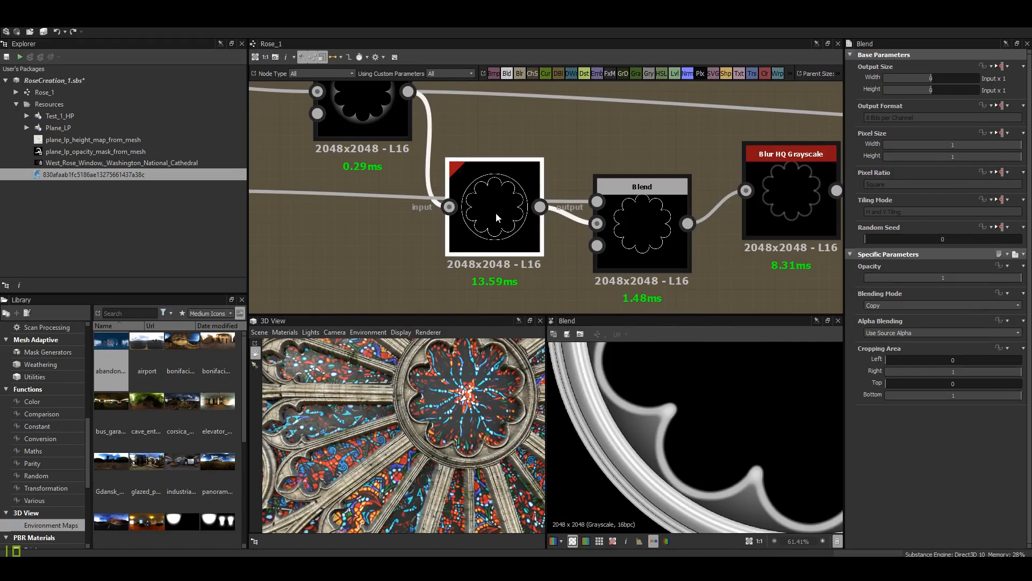
{"action": "double_click", "coordinate": [496, 213]}
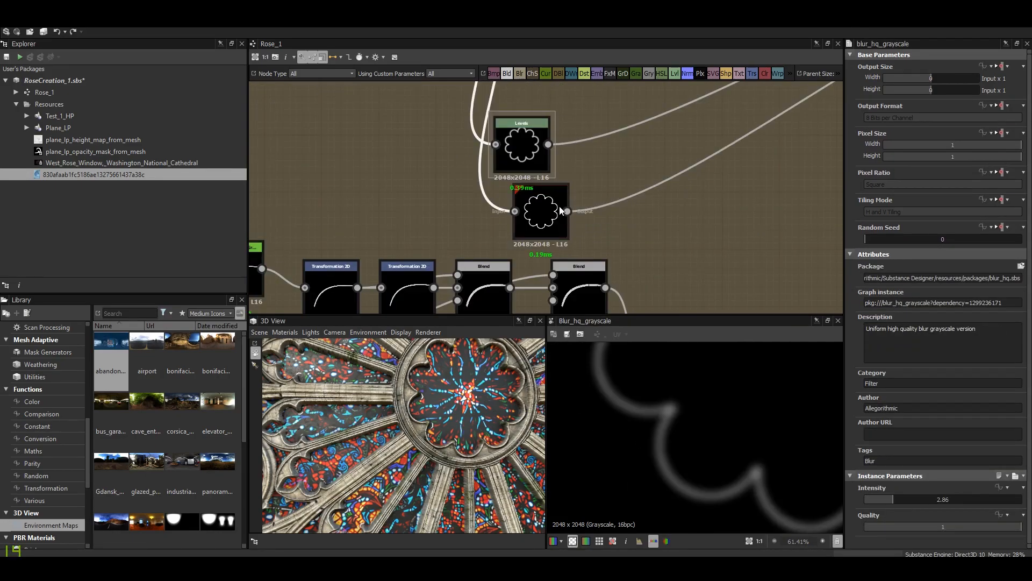
Follow the blurred scallop outline through its Levels nodes to the Blend that adds it to the rosette, and display that Blend.
{"action": "scroll", "coordinate": [602, 135], "scroll_direction": "down", "scroll_amount": 2}
{"action": "middle_click_drag", "start_coordinate": [610, 137], "coordinate": [311, 236]}
{"action": "scroll", "coordinate": [605, 152], "scroll_direction": "up", "scroll_amount": 2}
{"action": "double_click", "coordinate": [538, 134]}
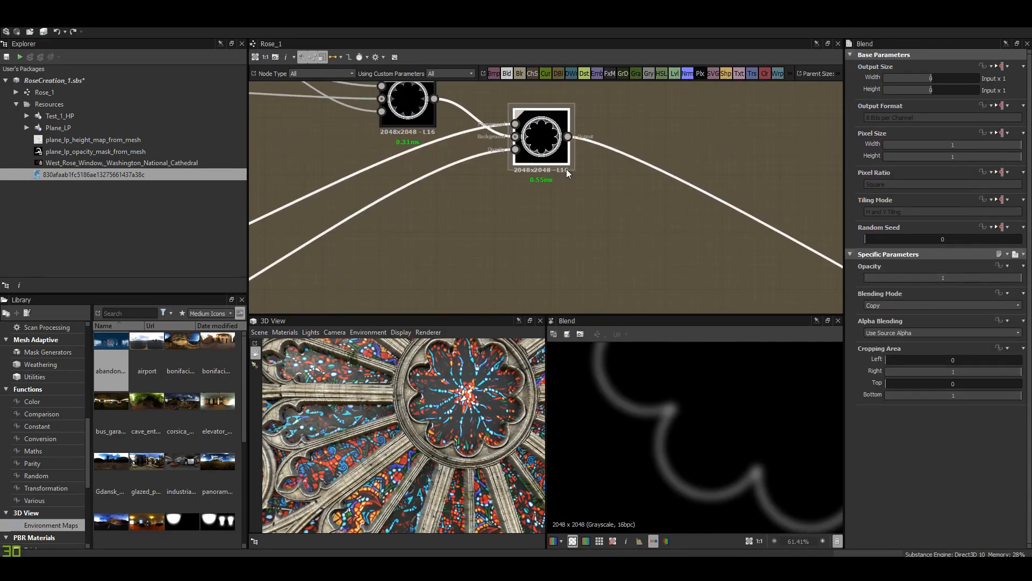
Move on to the lancet windows and display the Splatter Circular node that arranges them around the centre.
{"action": "scroll", "coordinate": [551, 156], "scroll_direction": "down", "scroll_amount": 3}
{"action": "middle_click_drag", "start_coordinate": [551, 156], "coordinate": [654, 224]}
{"action": "middle_click_drag", "start_coordinate": [441, 293], "coordinate": [603, 201]}
{"action": "scroll", "coordinate": [603, 201], "scroll_direction": "up", "scroll_amount": 6}
{"action": "double_click", "coordinate": [604, 201]}
Trace the lancet ring back through the paired-lancet nodes to the Blend that completes a single lancet, and display it.
{"action": "scroll", "coordinate": [502, 200], "scroll_direction": "down", "scroll_amount": 2}
{"action": "middle_click_drag", "start_coordinate": [474, 307], "coordinate": [567, 151]}
{"action": "scroll", "coordinate": [565, 155], "scroll_direction": "down", "scroll_amount": 2}
{"action": "scroll", "coordinate": [602, 185], "scroll_direction": "down", "scroll_amount": 1}
{"action": "scroll", "coordinate": [602, 188], "scroll_direction": "down", "scroll_amount": 1}
{"action": "middle_click_drag", "start_coordinate": [600, 285], "coordinate": [618, 112]}
{"action": "scroll", "coordinate": [622, 184], "scroll_direction": "up", "scroll_amount": 3}
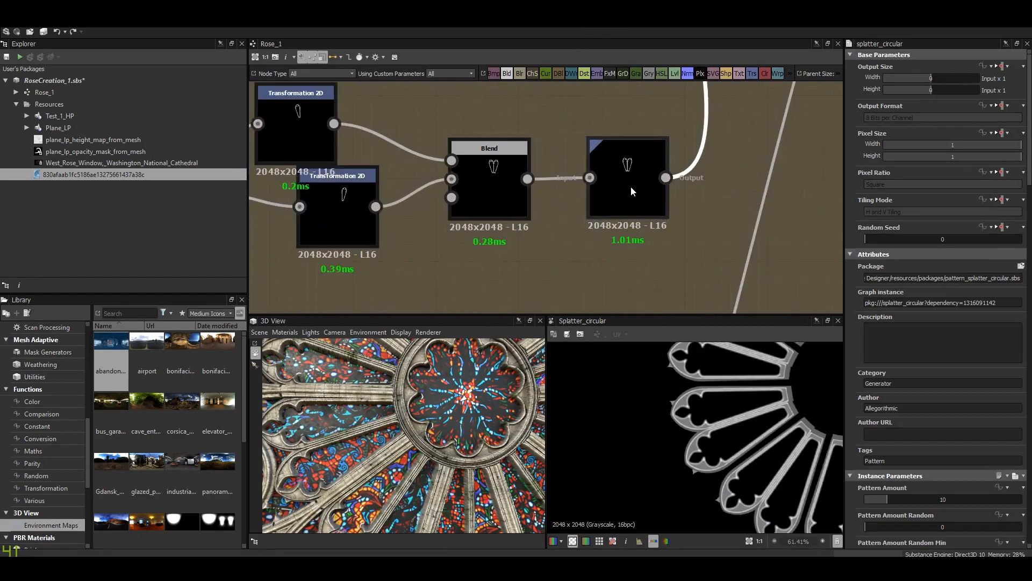
{"action": "scroll", "coordinate": [630, 191], "scroll_direction": "up", "scroll_amount": 3}
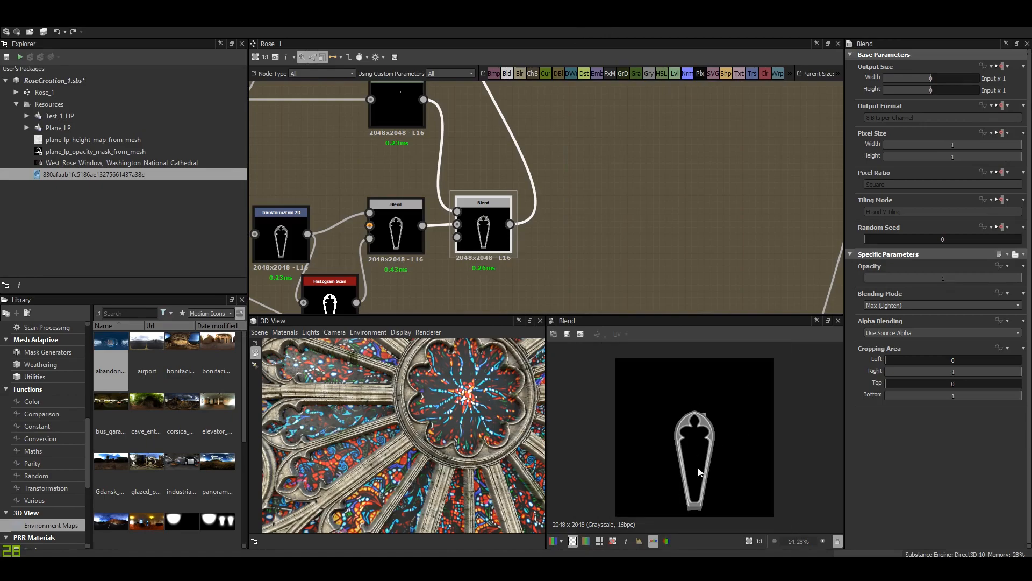
Display the Transformation 2D that scales and rotates the single lancet, then the Transformation 2D that positions one of its copies.
{"action": "scroll", "coordinate": [573, 221], "scroll_direction": "down", "scroll_amount": 2}
{"action": "middle_click_drag", "start_coordinate": [572, 221], "coordinate": [554, 312]}
{"action": "scroll", "coordinate": [533, 150], "scroll_direction": "up", "scroll_amount": 3}
{"action": "left_click", "coordinate": [536, 152]}
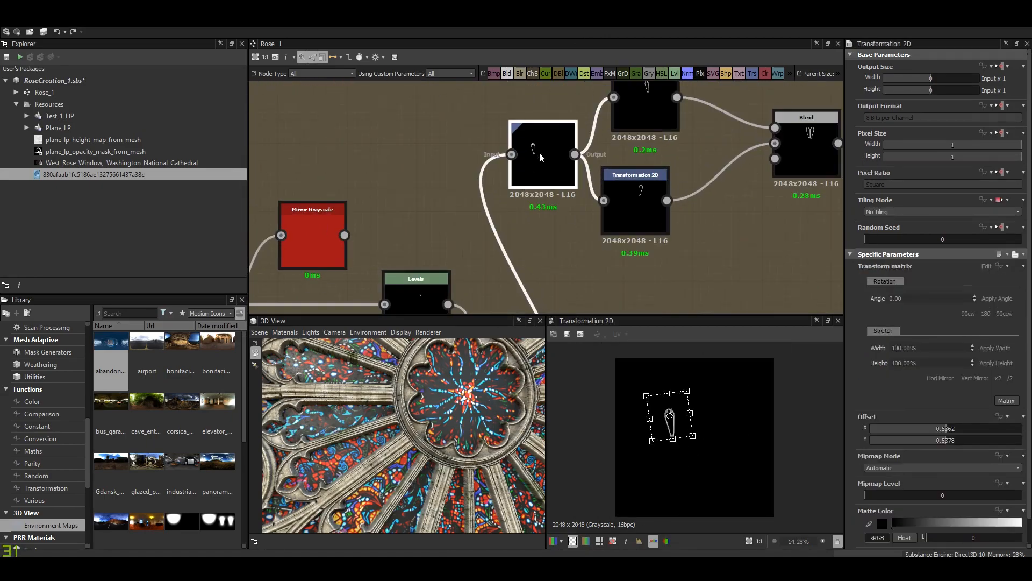
{"action": "scroll", "coordinate": [696, 440], "scroll_direction": "up", "scroll_amount": 4}
{"action": "scroll", "coordinate": [684, 209], "scroll_direction": "down", "scroll_amount": 1}
{"action": "middle_click_drag", "start_coordinate": [676, 206], "coordinate": [515, 233]}
{"action": "left_click", "coordinate": [510, 245]}
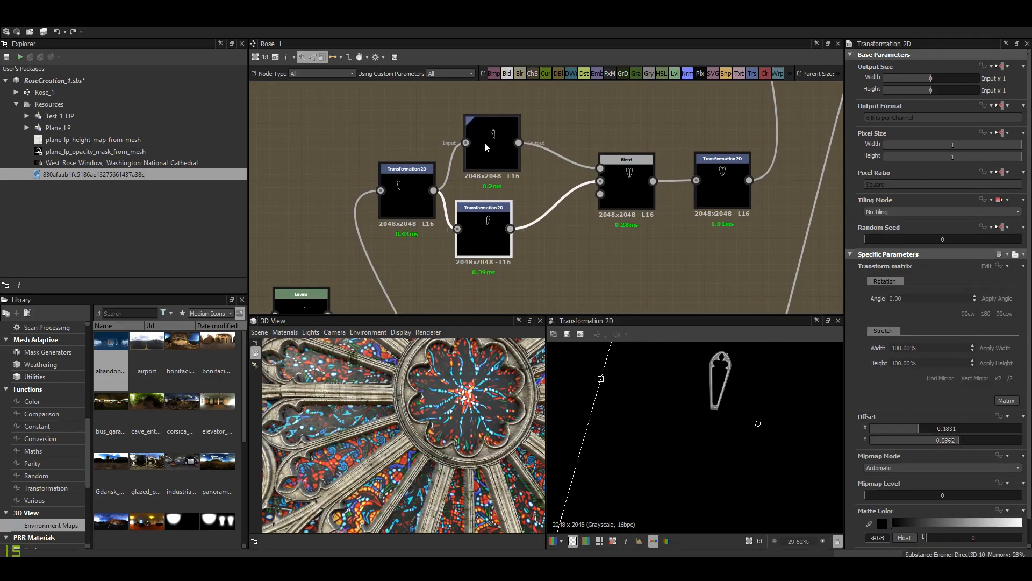
Display the Blend that joins the two mirrored lancets and examine the resulting pair.
{"action": "left_click", "coordinate": [625, 189]}
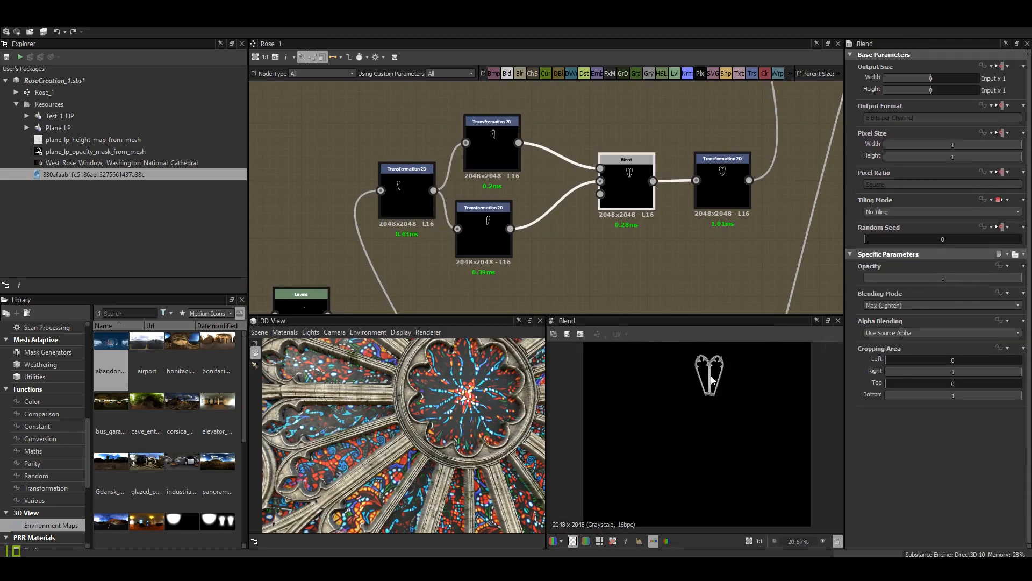
{"action": "scroll", "coordinate": [679, 440], "scroll_direction": "up", "scroll_amount": 3}
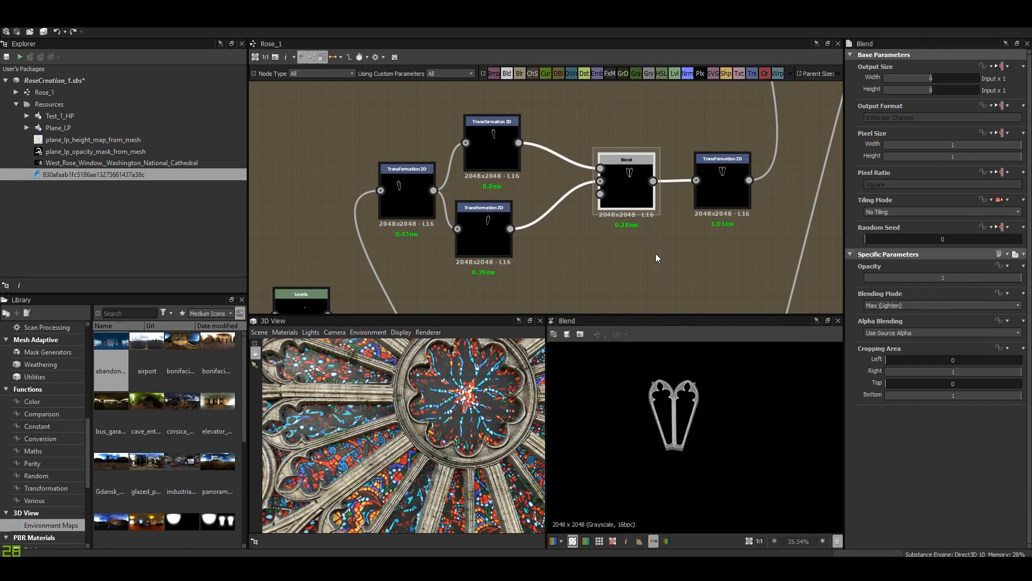
{"action": "scroll", "coordinate": [652, 247], "scroll_direction": "down", "scroll_amount": 2}
{"action": "scroll", "coordinate": [694, 416], "scroll_direction": "up", "scroll_amount": 2}
{"action": "middle_click_drag", "start_coordinate": [630, 233], "coordinate": [536, 214]}
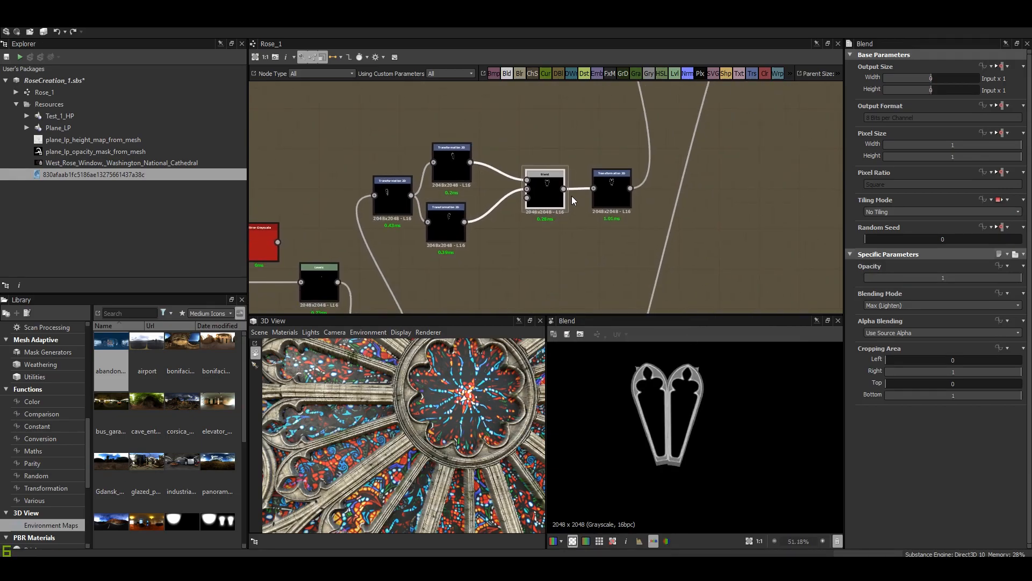
Display the lancet pair's final Transformation 2D, then the Splatter Circular node that repeats the pair in a ring.
{"action": "double_click", "coordinate": [609, 199]}
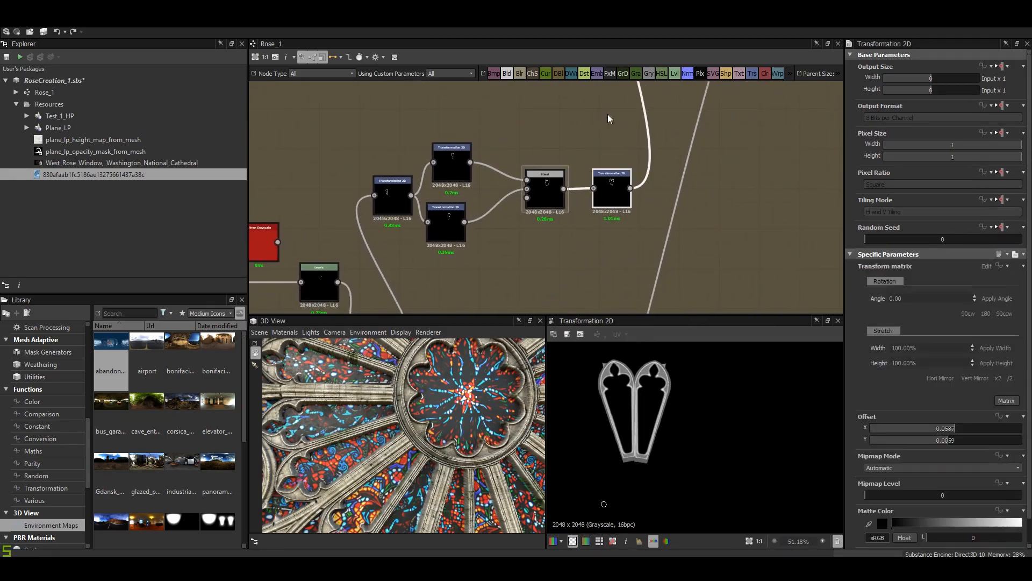
{"action": "middle_click_drag", "start_coordinate": [620, 124], "coordinate": [566, 292]}
{"action": "middle_click_drag", "start_coordinate": [584, 187], "coordinate": [624, 366]}
{"action": "scroll", "coordinate": [635, 202], "scroll_direction": "up", "scroll_amount": 4}
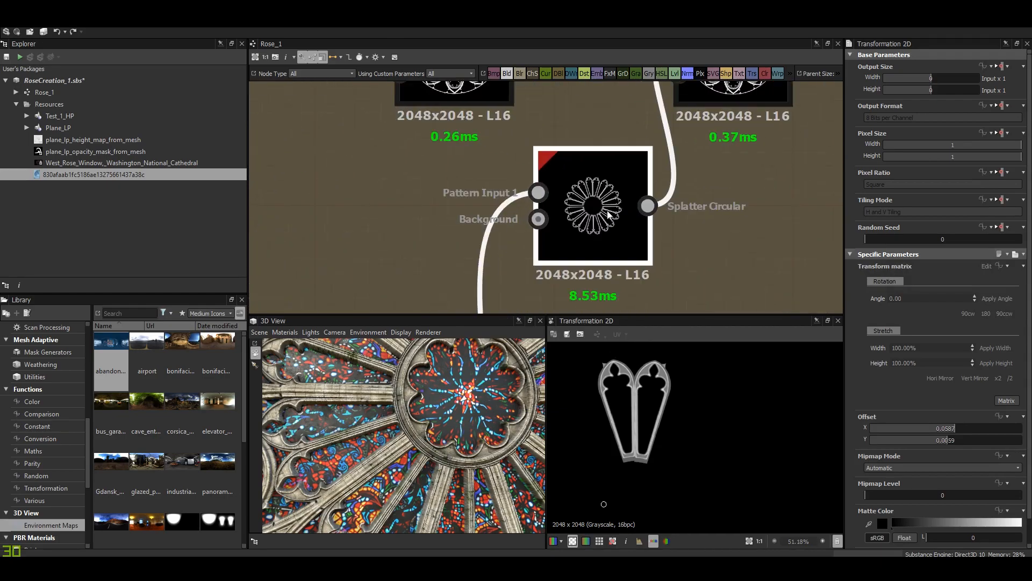
{"action": "double_click", "coordinate": [601, 244]}
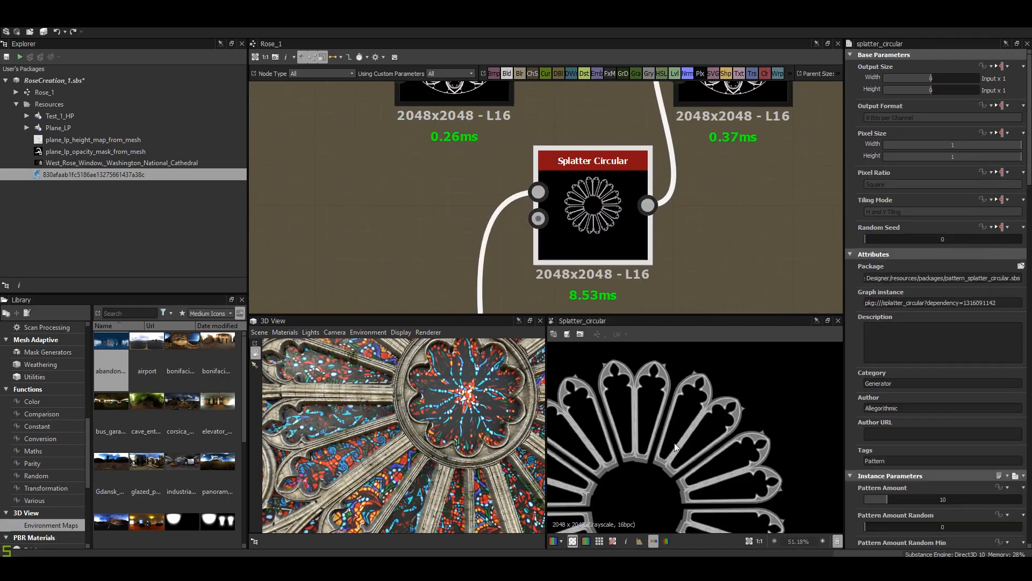
Display the Blend that adds the lancet ring to the tracery, and examine how the lancets fit between the spokes.
{"action": "middle_click_drag", "start_coordinate": [752, 439], "coordinate": [745, 394]}
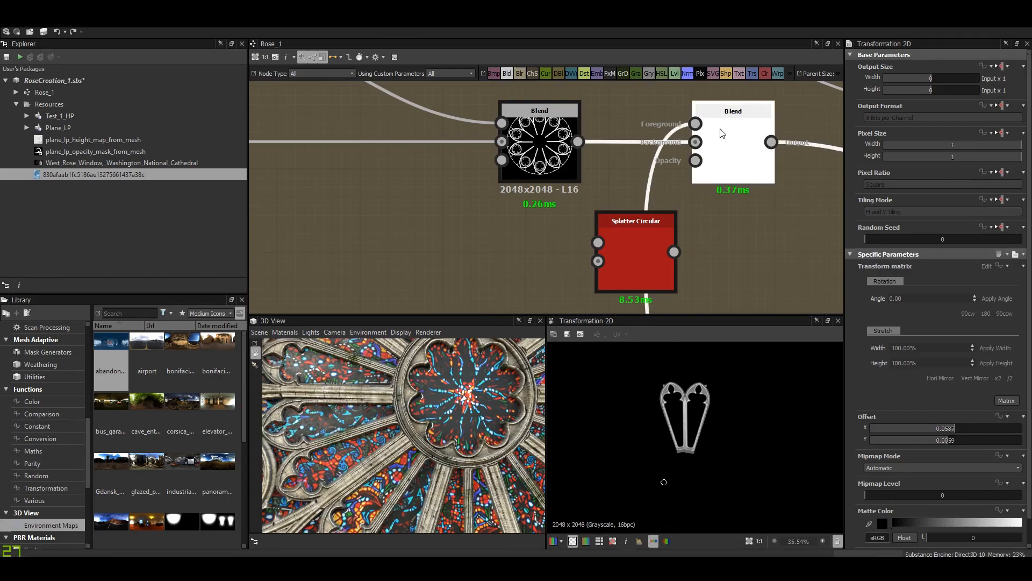
{"action": "double_click", "coordinate": [719, 133]}
{"action": "scroll", "coordinate": [684, 413], "scroll_direction": "up", "scroll_amount": 3}
{"action": "scroll", "coordinate": [699, 411], "scroll_direction": "up", "scroll_amount": 2}
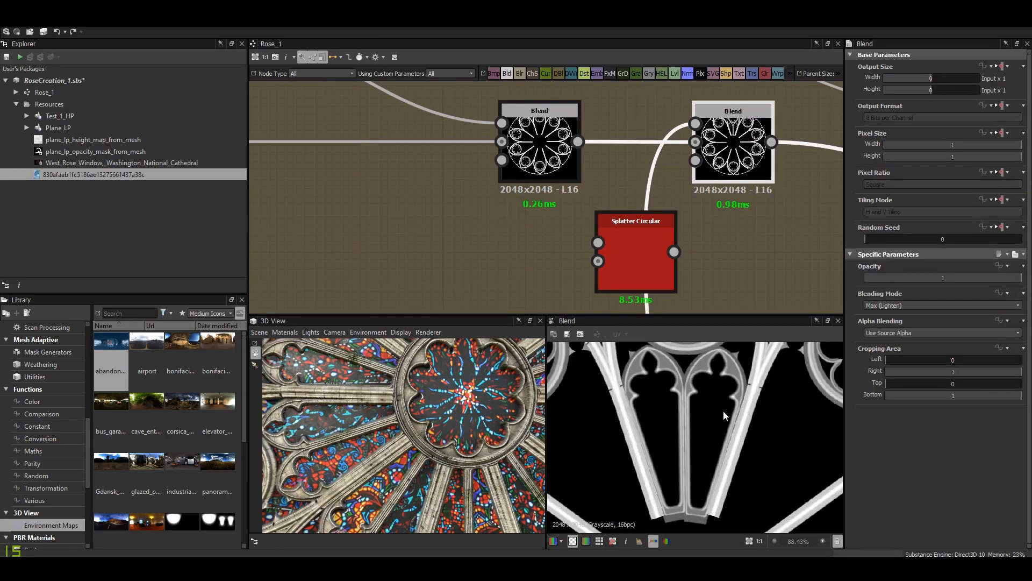
{"action": "middle_click_drag", "start_coordinate": [708, 405], "coordinate": [675, 423]}
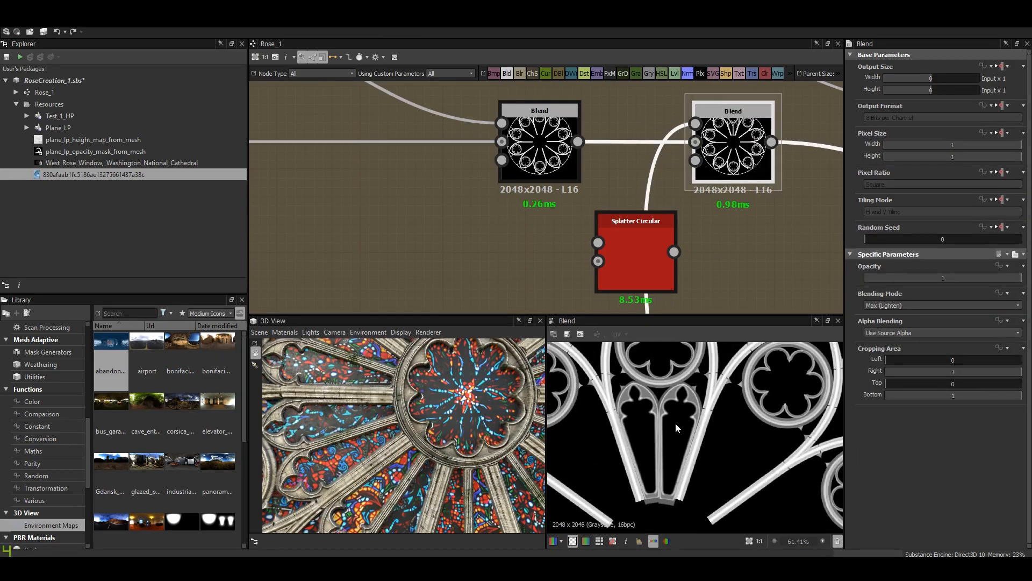
{"action": "scroll", "coordinate": [630, 389], "scroll_direction": "up", "scroll_amount": 1}
{"action": "scroll", "coordinate": [692, 421], "scroll_direction": "down", "scroll_amount": 3}
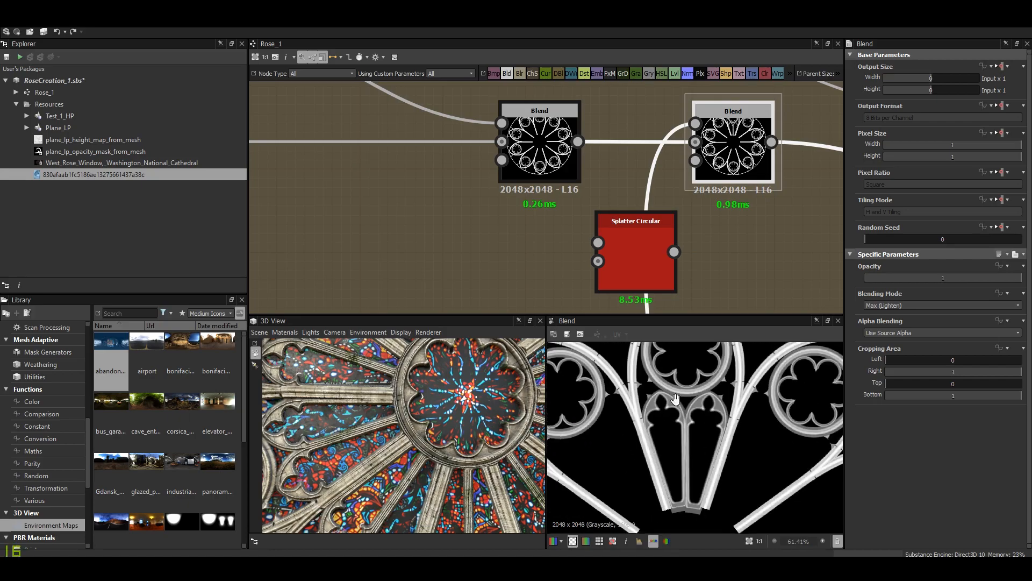
Examine the repeated lancet pairs and the spokes around the whole tracery in the Blend's preview.
{"action": "scroll", "coordinate": [736, 429], "scroll_direction": "down", "scroll_amount": 3}
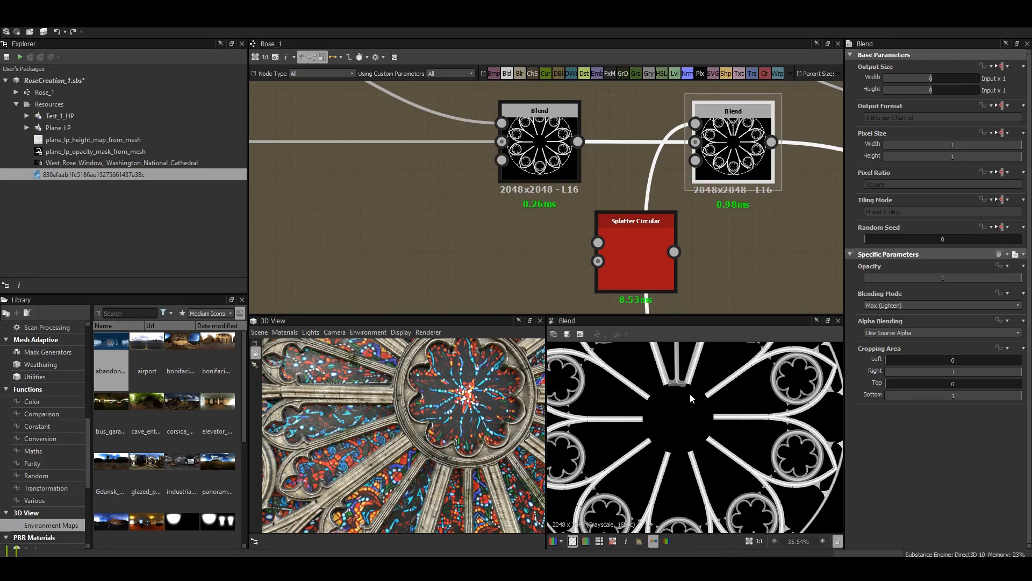
{"action": "scroll", "coordinate": [692, 399], "scroll_direction": "up", "scroll_amount": 1}
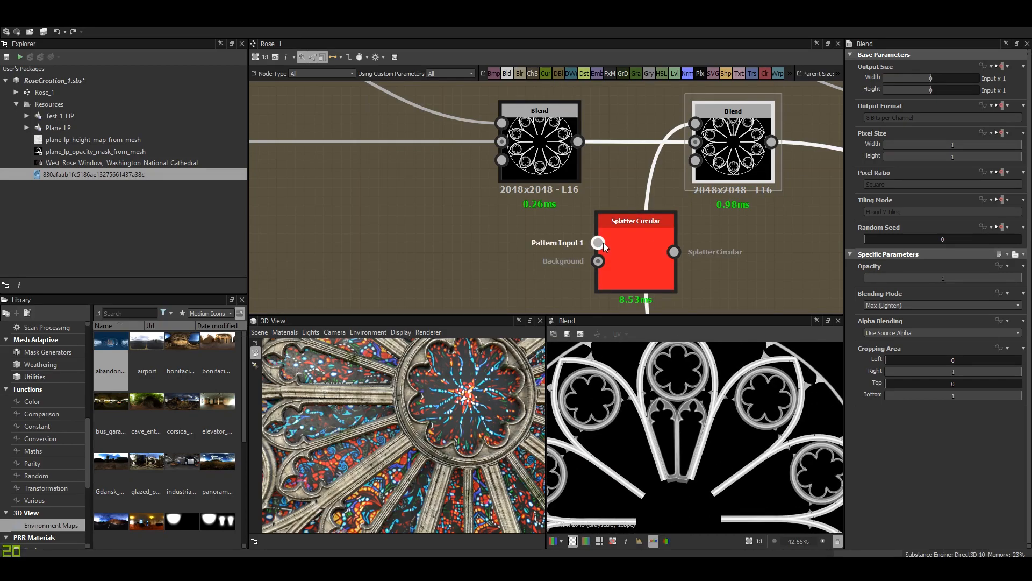
{"action": "key", "text": "ctrl+z"}
{"action": "key", "text": "ctrl+z"}
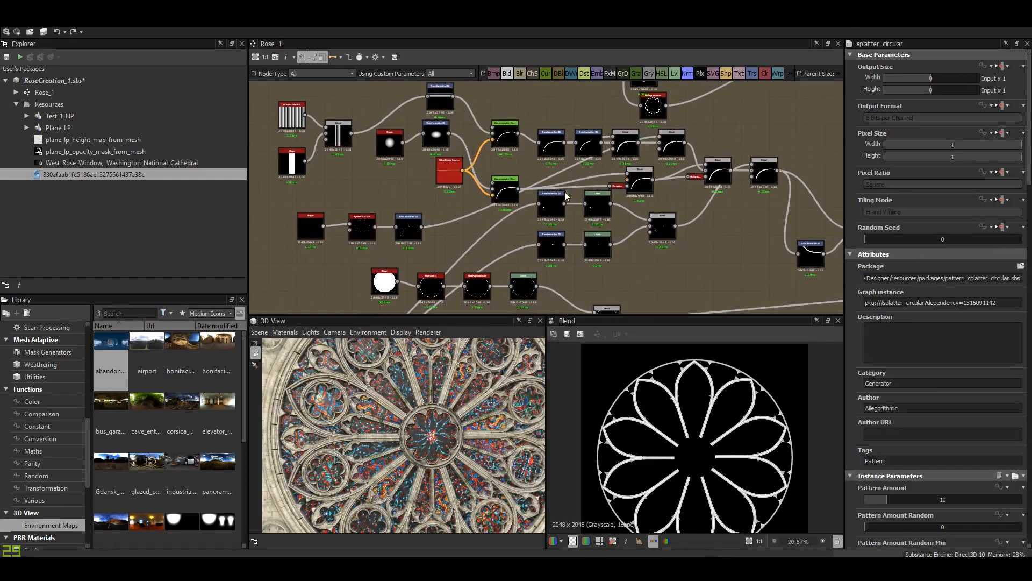
Display the Cubic Bezier input driver that shapes the rib curve and open its author's ArtStation page for the curve drawing system.
{"action": "scroll", "coordinate": [497, 191], "scroll_direction": "up", "scroll_amount": 2}
{"action": "double_click", "coordinate": [429, 164]}
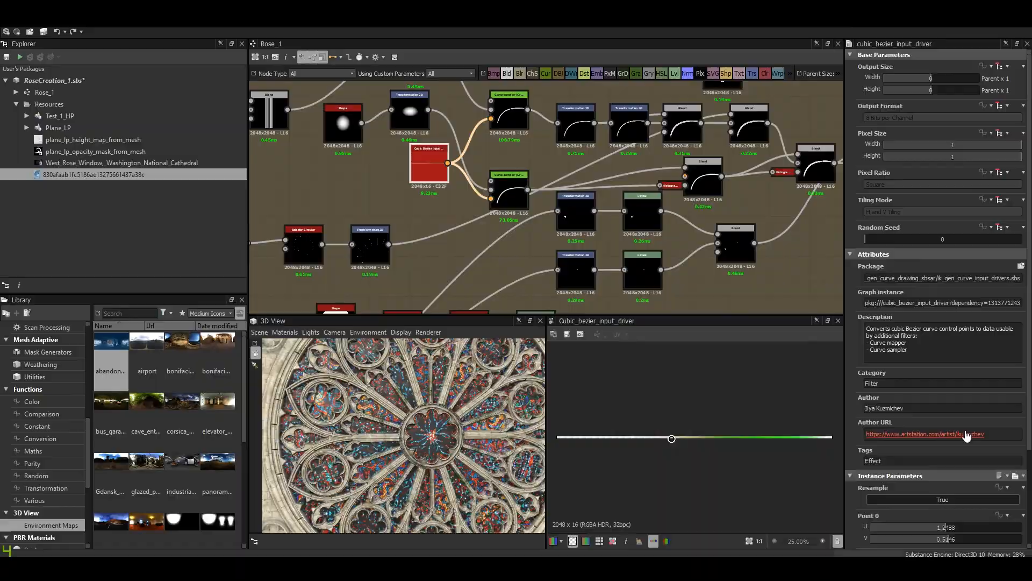
{"action": "left_click", "coordinate": [967, 436]}
{"action": "left_click", "coordinate": [772, 317]}
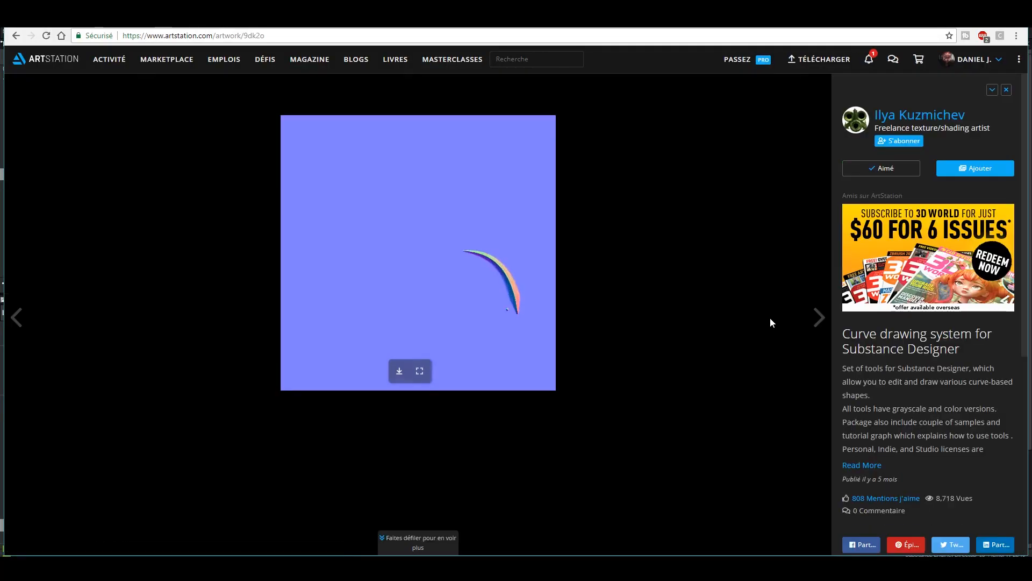
Read through the curve drawing system's ArtStation page, covering its input drivers, Bezier curves and Curve sampler examples.
{"action": "scroll", "coordinate": [637, 284], "scroll_direction": "down", "scroll_amount": 10}
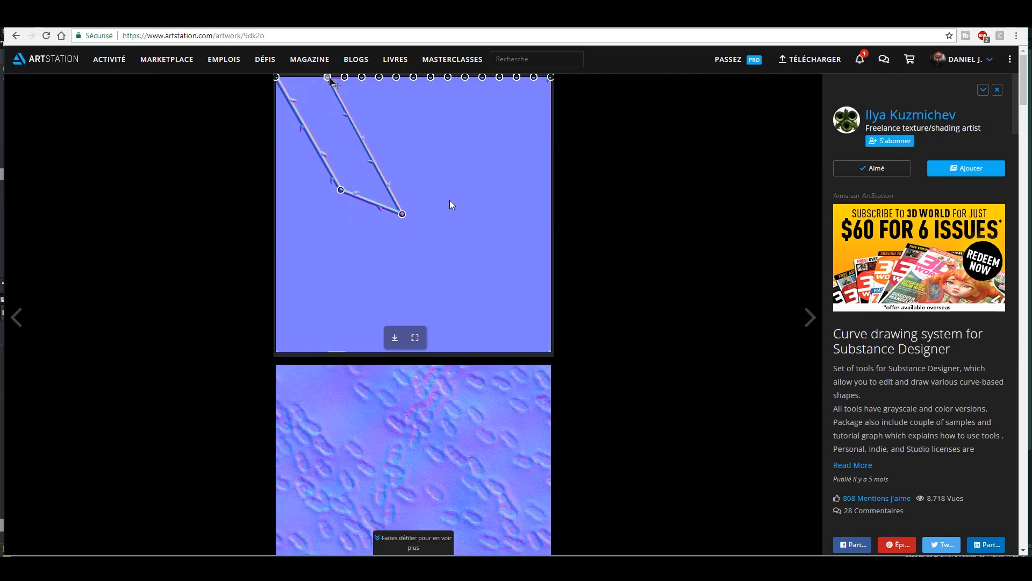
{"action": "scroll", "coordinate": [473, 323], "scroll_direction": "down", "scroll_amount": 10}
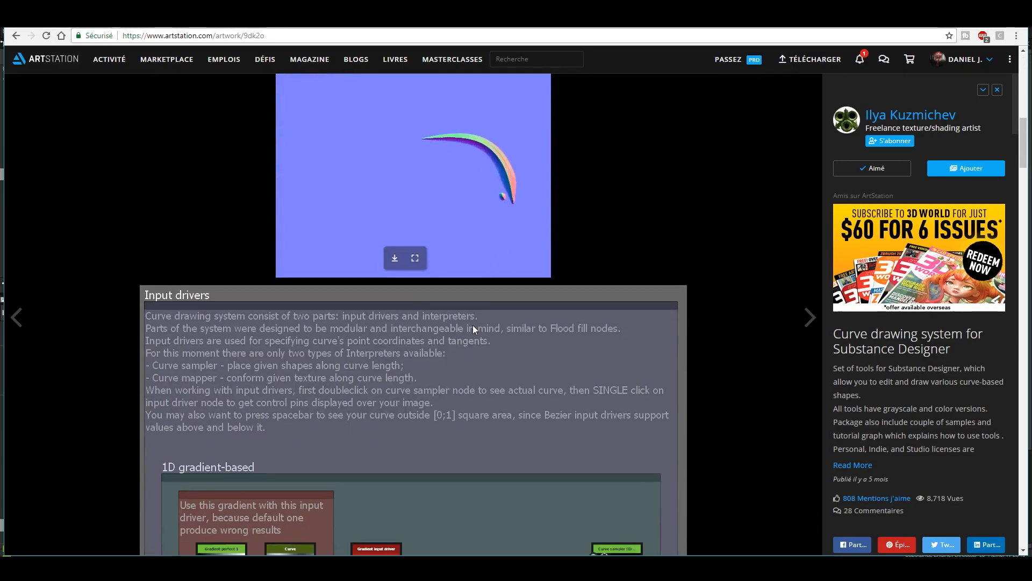
{"action": "scroll", "coordinate": [599, 376], "scroll_direction": "down", "scroll_amount": 13}
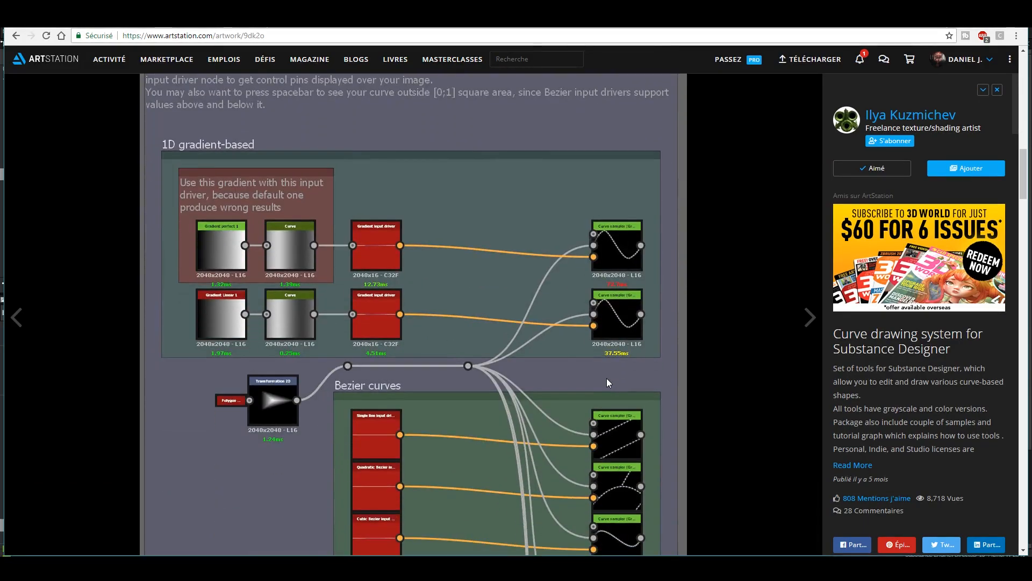
{"action": "scroll", "coordinate": [579, 343], "scroll_direction": "down", "scroll_amount": 12}
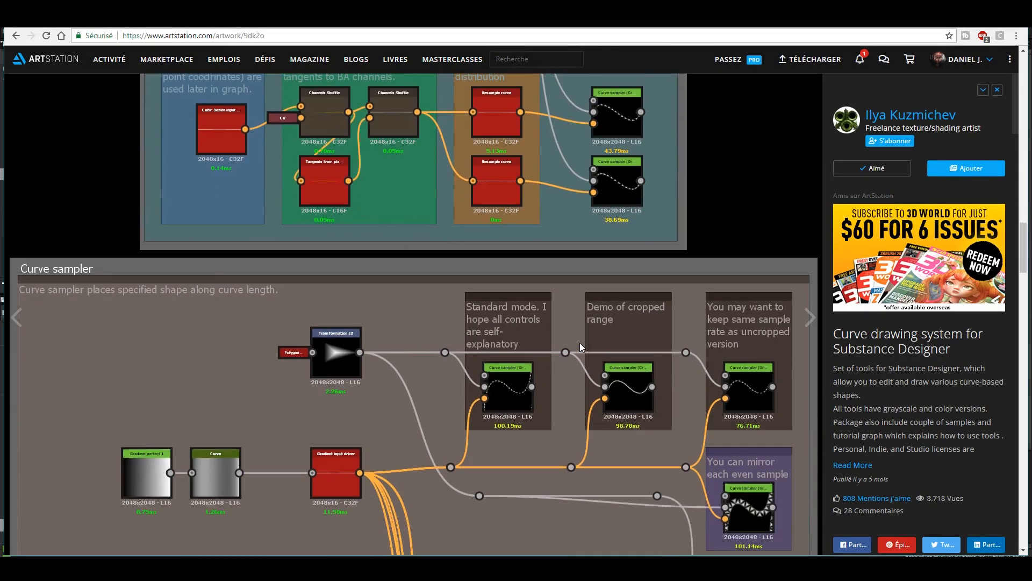
{"action": "scroll", "coordinate": [580, 343], "scroll_direction": "down", "scroll_amount": 5}
{"action": "scroll", "coordinate": [572, 343], "scroll_direction": "up", "scroll_amount": 20}
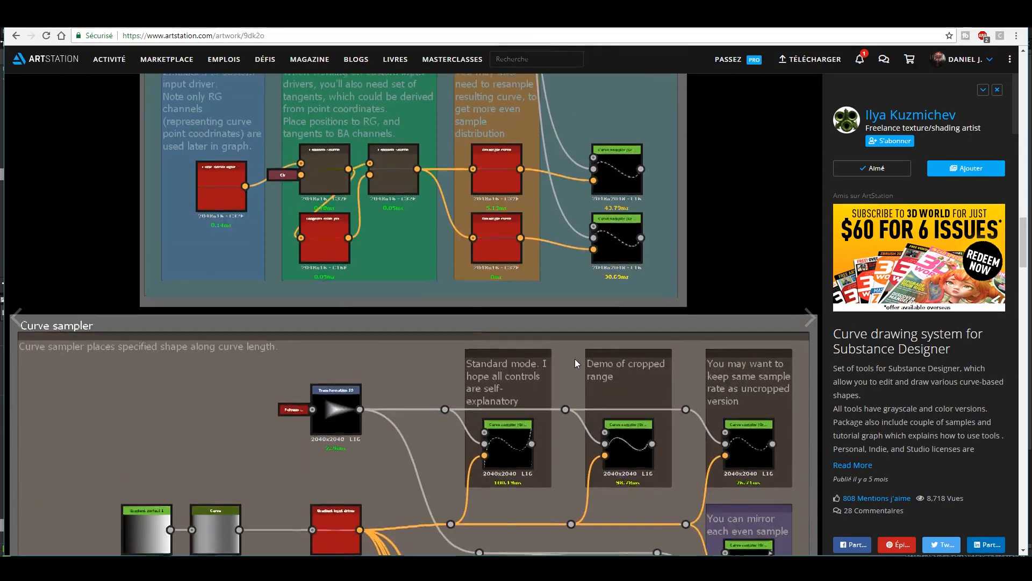
{"action": "scroll", "coordinate": [572, 347], "scroll_direction": "up", "scroll_amount": 10}
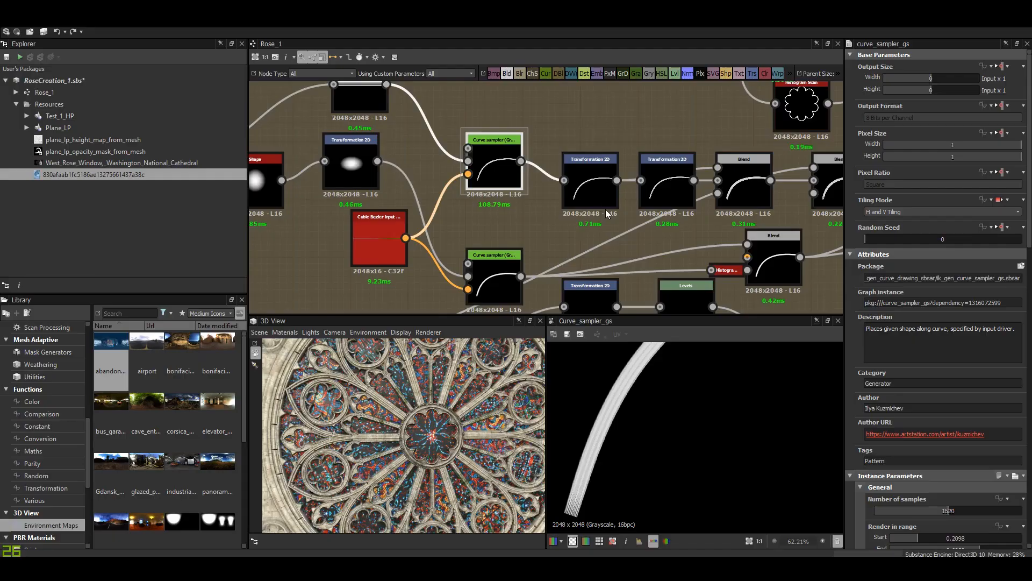
Display the second Curve Sampler driven by the Cubic Bezier input to compare its soft profile with the moulded arc.
{"action": "middle_click_drag", "start_coordinate": [516, 289], "coordinate": [422, 265]}
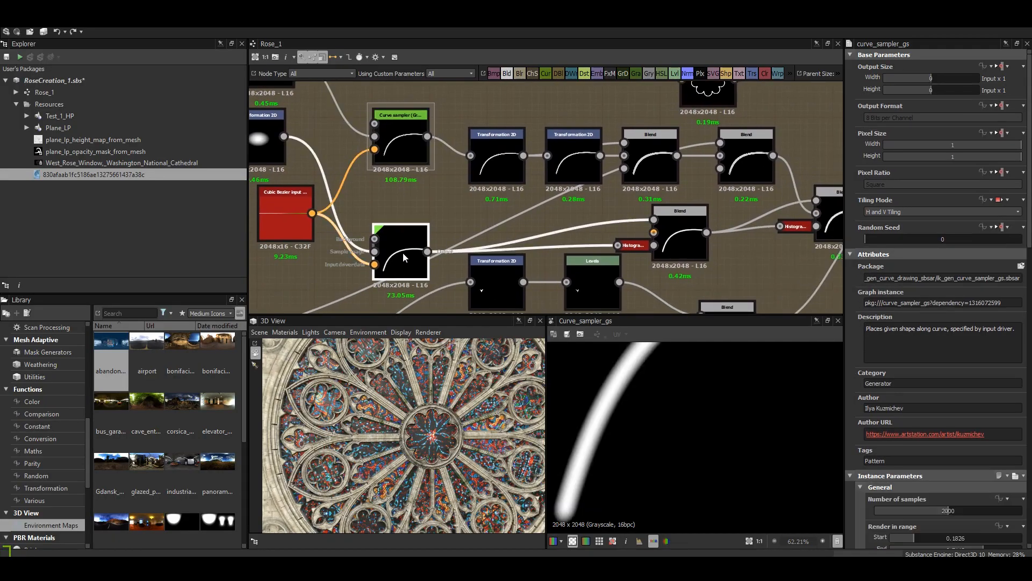
{"action": "scroll", "coordinate": [650, 451], "scroll_direction": "down", "scroll_amount": 3}
{"action": "scroll", "coordinate": [677, 194], "scroll_direction": "down", "scroll_amount": 1}
Display the Blend that joins the curved rib with its mirrored copy and examine the joint, stone seams and small spikes.
{"action": "middle_click_drag", "start_coordinate": [676, 196], "coordinate": [509, 181]}
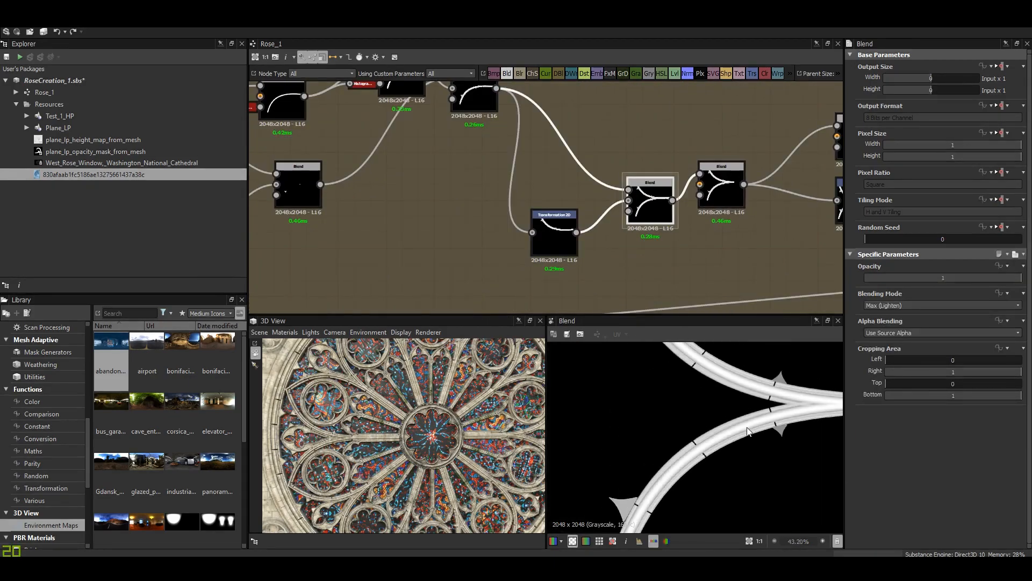
{"action": "middle_click_drag", "start_coordinate": [758, 410], "coordinate": [652, 430]}
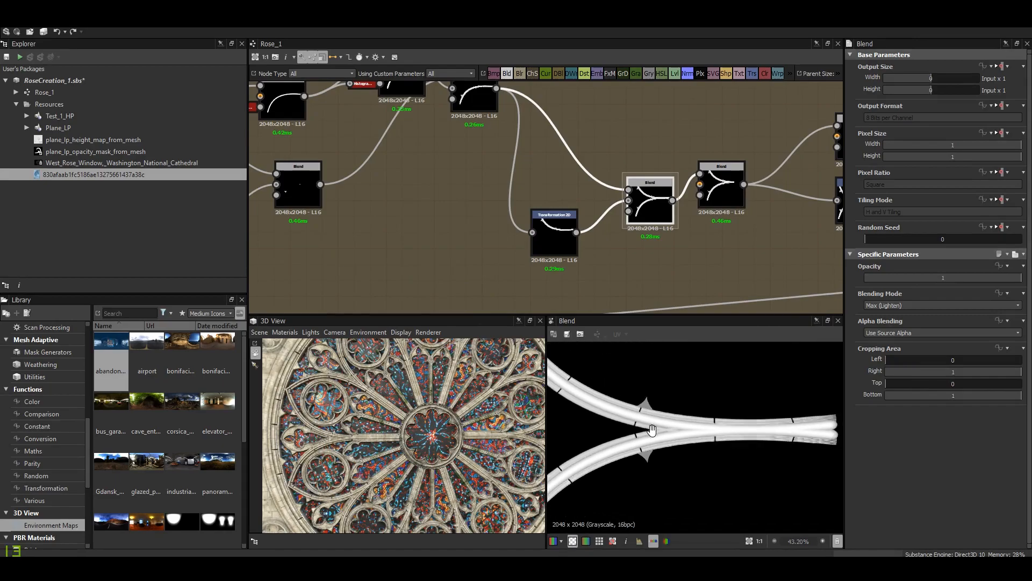
{"action": "scroll", "coordinate": [647, 440], "scroll_direction": "up", "scroll_amount": 4}
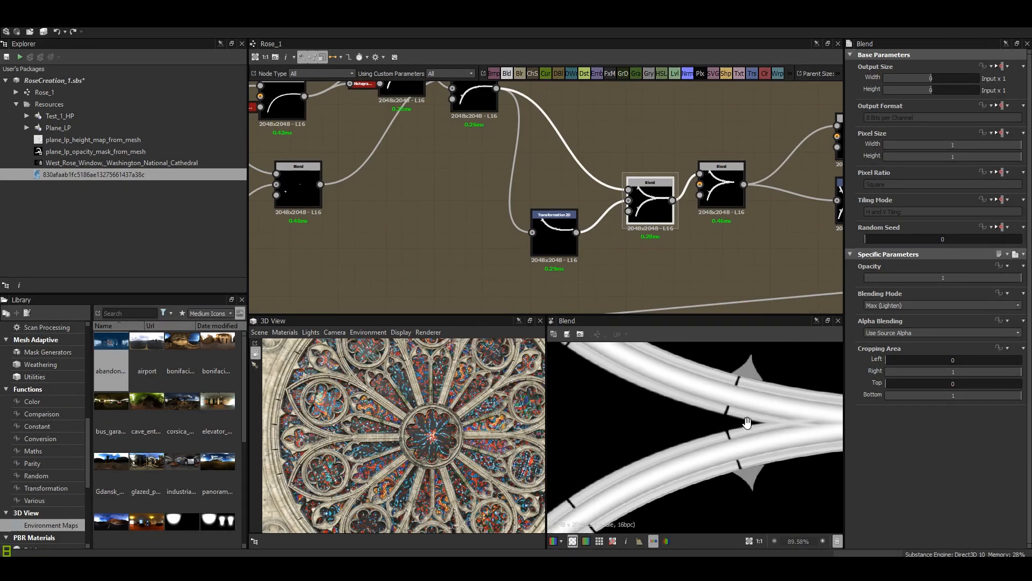
{"action": "middle_click_drag", "start_coordinate": [746, 361], "coordinate": [729, 440]}
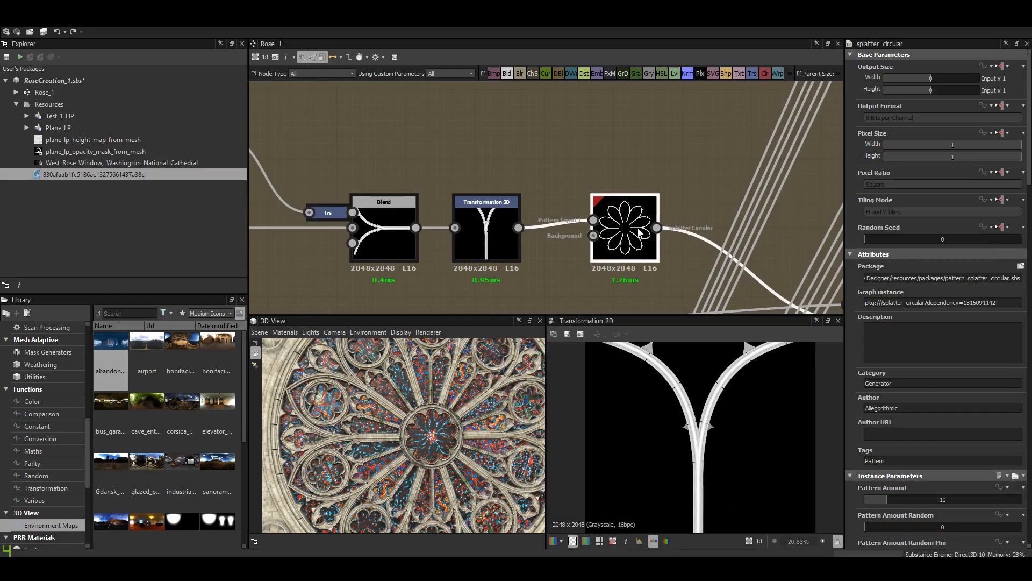
Display the Splatter Circular node that repeats the rotated rib shape and examine the petal outlines it forms.
{"action": "scroll", "coordinate": [665, 396], "scroll_direction": "up", "scroll_amount": 2}
{"action": "scroll", "coordinate": [669, 420], "scroll_direction": "down", "scroll_amount": 2}
{"action": "middle_click_drag", "start_coordinate": [675, 408], "coordinate": [682, 383]}
{"action": "scroll", "coordinate": [665, 467], "scroll_direction": "up", "scroll_amount": 5}
{"action": "middle_click_drag", "start_coordinate": [649, 455], "coordinate": [715, 438]}
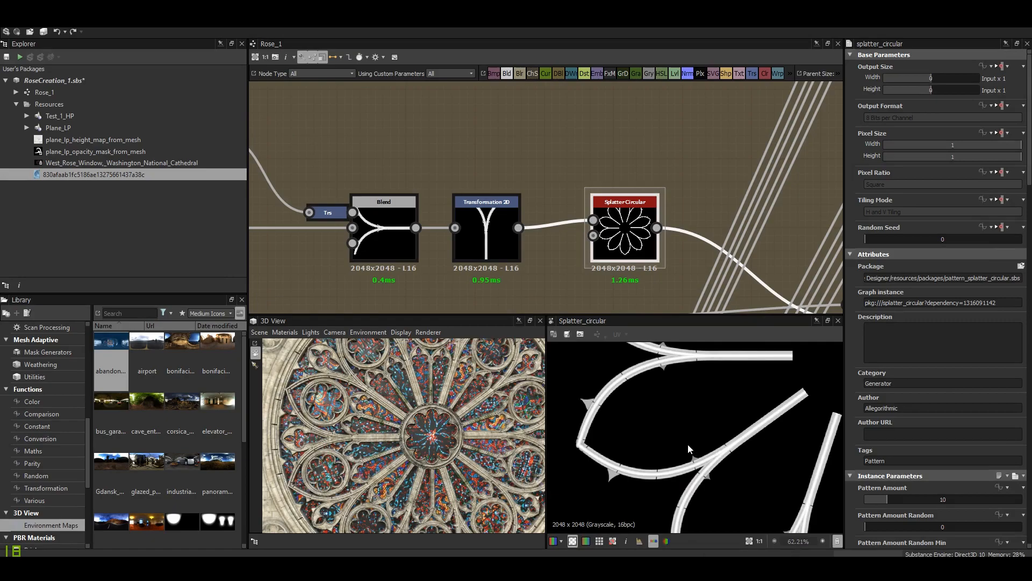
{"action": "scroll", "coordinate": [692, 443], "scroll_direction": "down", "scroll_amount": 3}
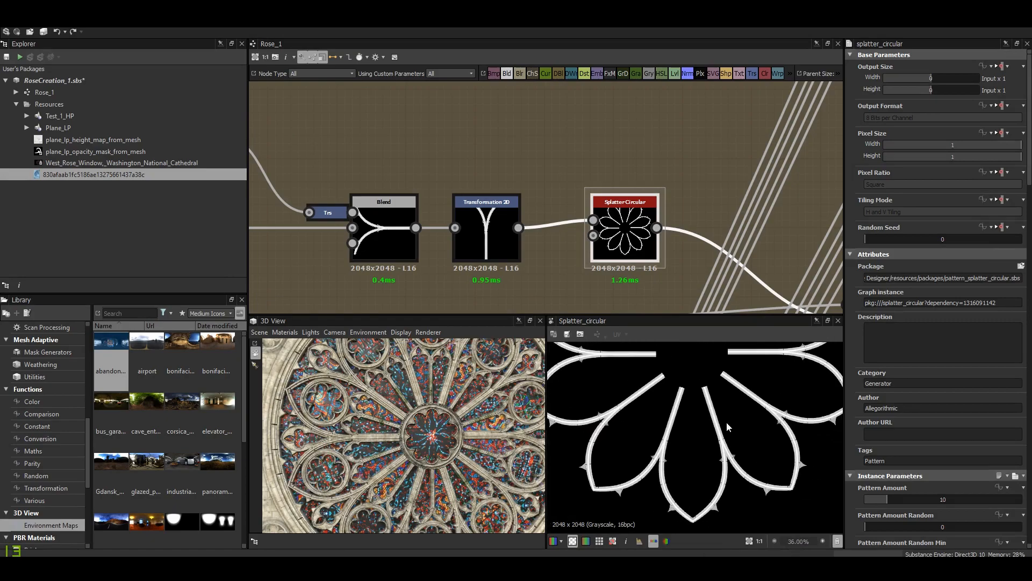
{"action": "scroll", "coordinate": [693, 462], "scroll_direction": "down", "scroll_amount": 3}
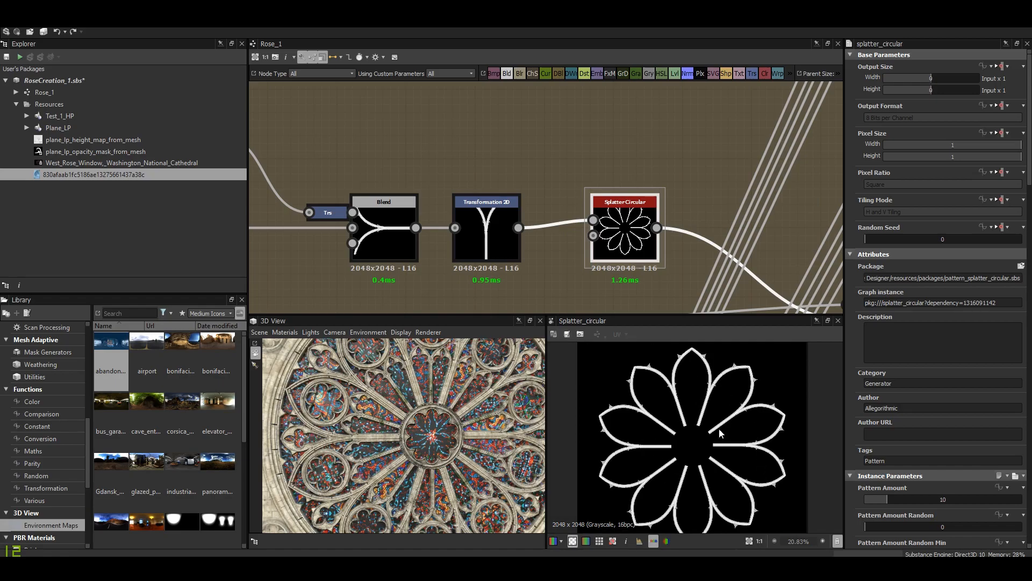
Display the Blend that combines the petal ribs with the outer ring and examine how they meet.
{"action": "scroll", "coordinate": [719, 432], "scroll_direction": "down", "scroll_amount": 2}
{"action": "scroll", "coordinate": [642, 234], "scroll_direction": "down", "scroll_amount": 4}
{"action": "middle_click_drag", "start_coordinate": [737, 267], "coordinate": [565, 190]}
{"action": "scroll", "coordinate": [562, 190], "scroll_direction": "up", "scroll_amount": 5}
{"action": "double_click", "coordinate": [516, 170]}
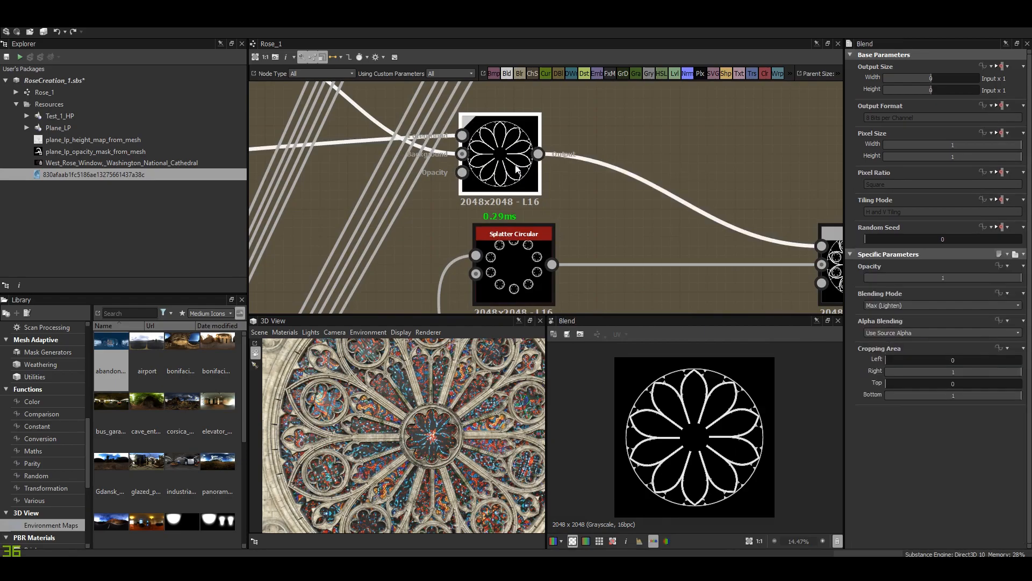
{"action": "scroll", "coordinate": [683, 457], "scroll_direction": "up", "scroll_amount": 7}
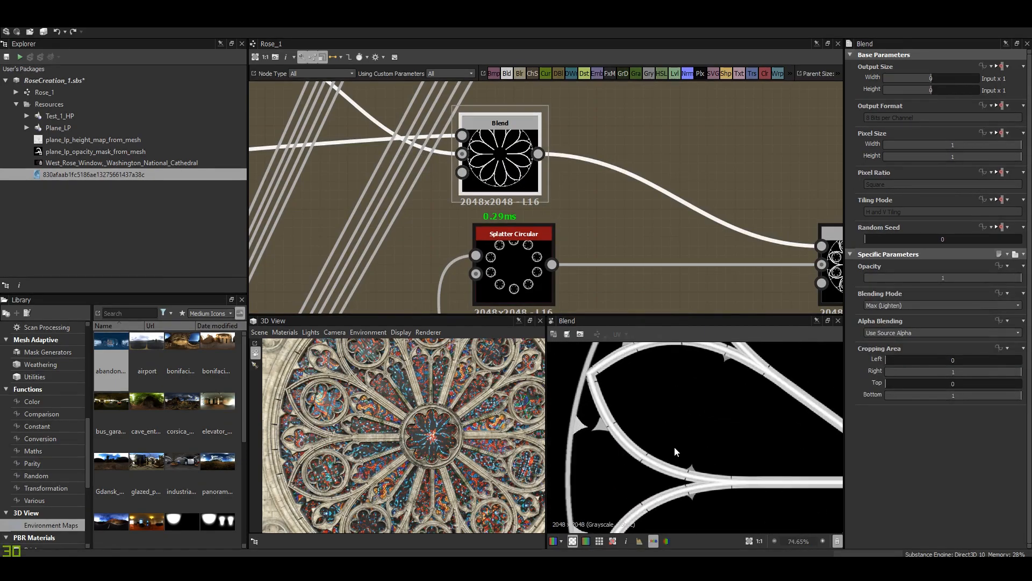
{"action": "scroll", "coordinate": [682, 423], "scroll_direction": "down", "scroll_amount": 4}
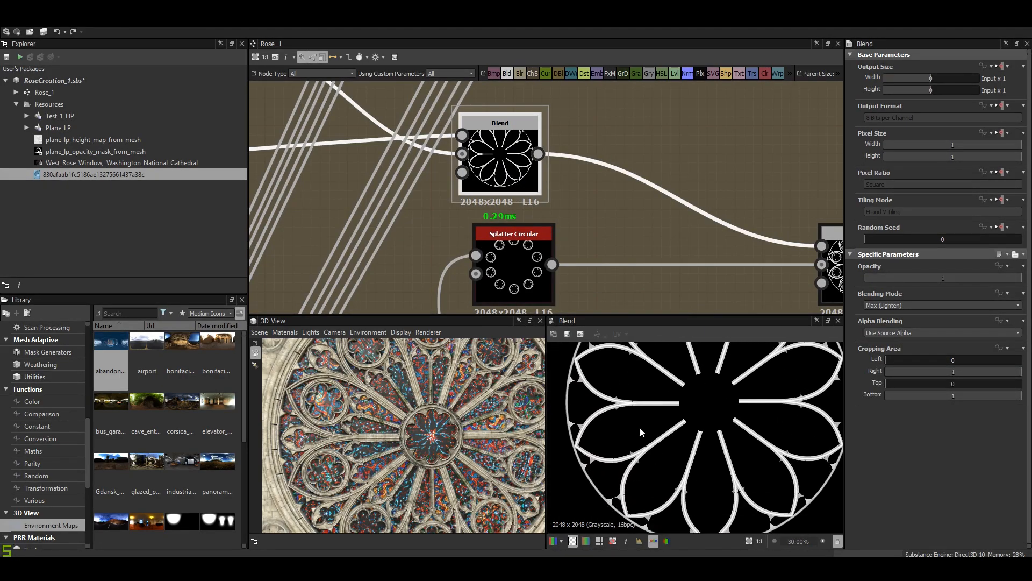
{"action": "middle_click_drag", "start_coordinate": [723, 492], "coordinate": [722, 466]}
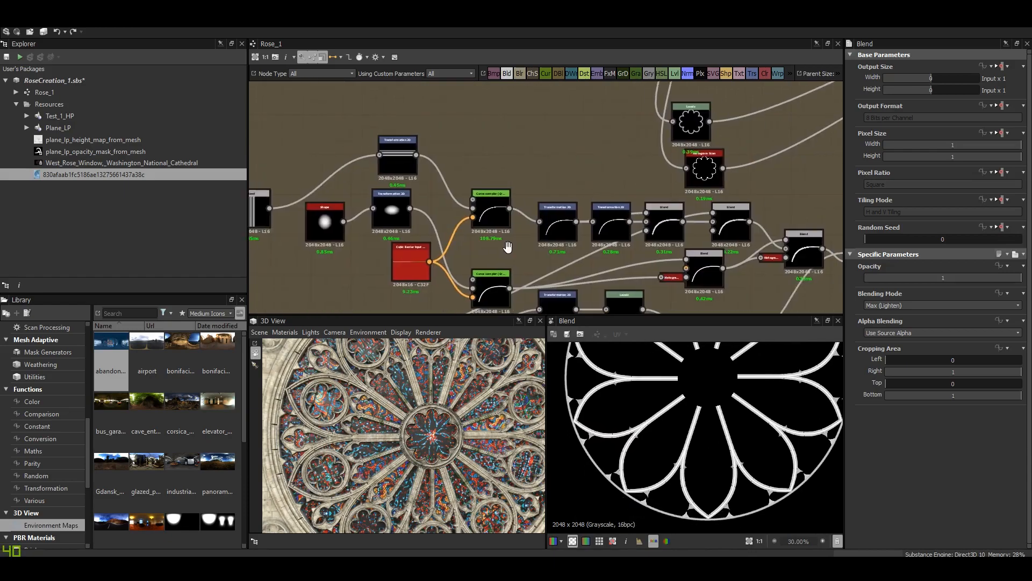
Follow the graph from the curve nodes to the final Blur HQ Grayscale node and display the complete tracery.
{"action": "middle_click_drag", "start_coordinate": [506, 247], "coordinate": [384, 223]}
{"action": "scroll", "coordinate": [587, 209], "scroll_direction": "down", "scroll_amount": 4}
{"action": "middle_click_drag", "start_coordinate": [626, 203], "coordinate": [373, 144]}
{"action": "scroll", "coordinate": [596, 164], "scroll_direction": "down", "scroll_amount": 4}
{"action": "middle_click_drag", "start_coordinate": [646, 193], "coordinate": [421, 150]}
{"action": "middle_click_drag", "start_coordinate": [453, 199], "coordinate": [560, 228]}
{"action": "scroll", "coordinate": [653, 209], "scroll_direction": "up", "scroll_amount": 3}
{"action": "double_click", "coordinate": [676, 184]}
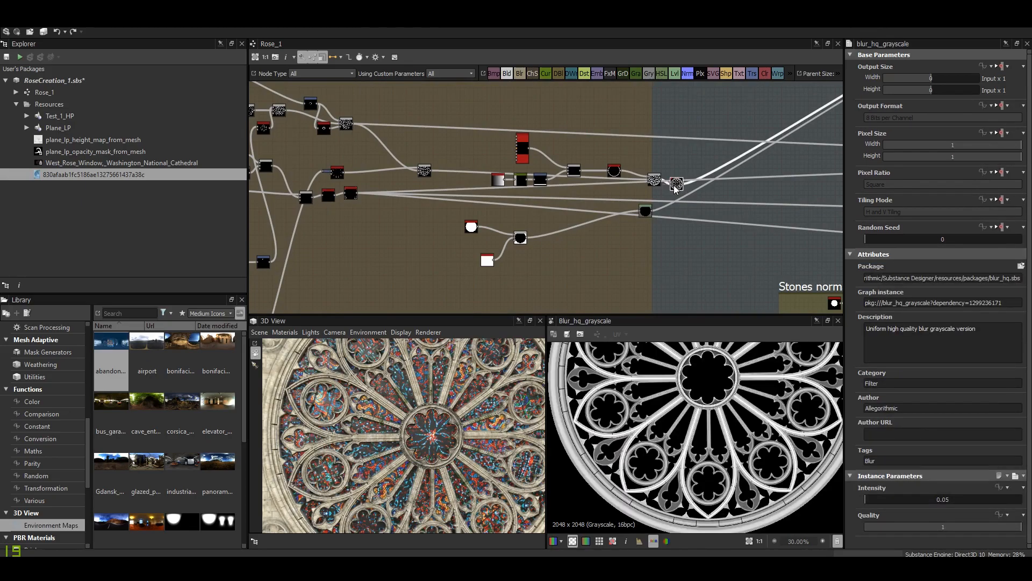
{"action": "scroll", "coordinate": [683, 415], "scroll_direction": "down", "scroll_amount": 5}
{"action": "scroll", "coordinate": [683, 417], "scroll_direction": "up", "scroll_amount": 3}
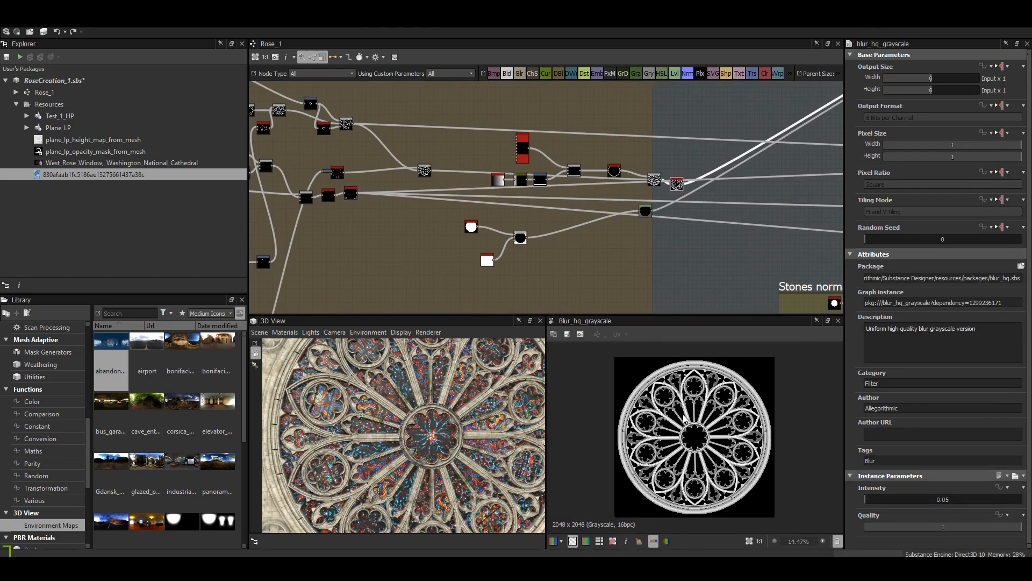
{"action": "scroll", "coordinate": [462, 433], "scroll_direction": "down", "scroll_amount": 4}
Enlarge the 3D view and orbit around the cube to inspect the rose window material as a whole.
{"action": "left_click_drag", "start_coordinate": [450, 447], "coordinate": [460, 448]}
{"action": "left_click", "coordinate": [527, 320]}
{"action": "scroll", "coordinate": [577, 328], "scroll_direction": "down", "scroll_amount": 4}
{"action": "left_click_drag", "start_coordinate": [579, 344], "coordinate": [678, 336]}
{"action": "scroll", "coordinate": [644, 370], "scroll_direction": "up", "scroll_amount": 2}
{"action": "left_click_drag", "start_coordinate": [644, 369], "coordinate": [608, 370]}
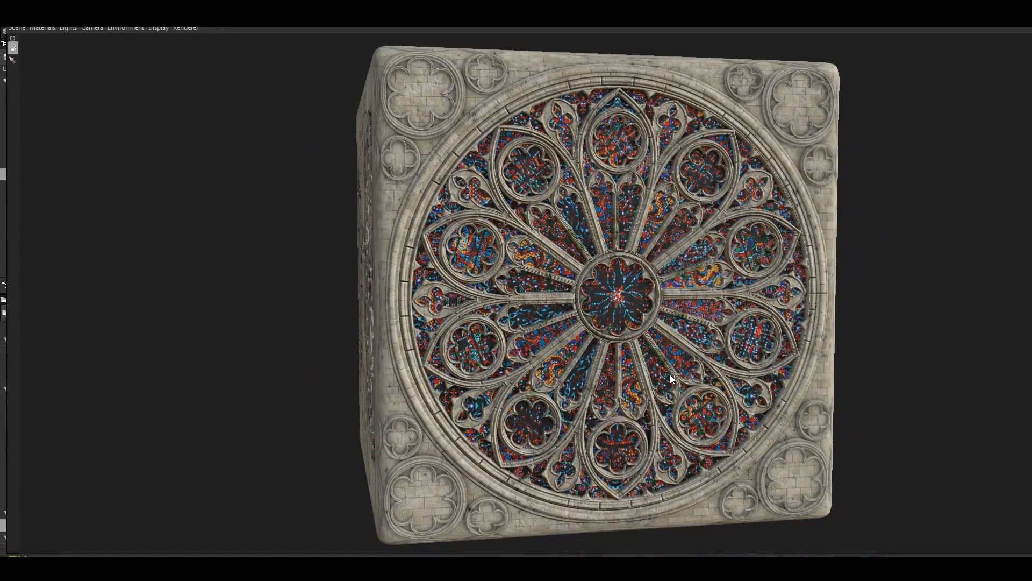
{"action": "left_click_drag", "start_coordinate": [670, 378], "coordinate": [663, 383]}
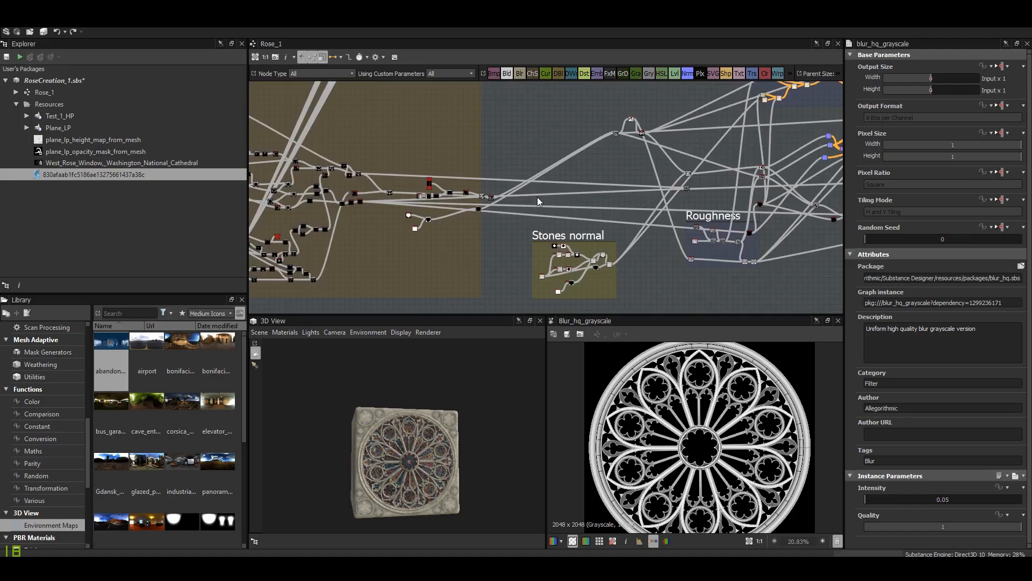
Look over the graph between the tracery's last nodes and the Stones normal frame.
{"action": "scroll", "coordinate": [538, 196], "scroll_direction": "down", "scroll_amount": 2}
{"action": "middle_click_drag", "start_coordinate": [466, 205], "coordinate": [734, 293]}
{"action": "middle_click_drag", "start_coordinate": [562, 217], "coordinate": [460, 169]}
{"action": "scroll", "coordinate": [475, 172], "scroll_direction": "up", "scroll_amount": 2}
{"action": "scroll", "coordinate": [455, 176], "scroll_direction": "up", "scroll_amount": 3}
{"action": "scroll", "coordinate": [515, 198], "scroll_direction": "down", "scroll_amount": 3}
{"action": "middle_click_drag", "start_coordinate": [515, 196], "coordinate": [320, 136]}
{"action": "scroll", "coordinate": [590, 200], "scroll_direction": "up", "scroll_amount": 4}
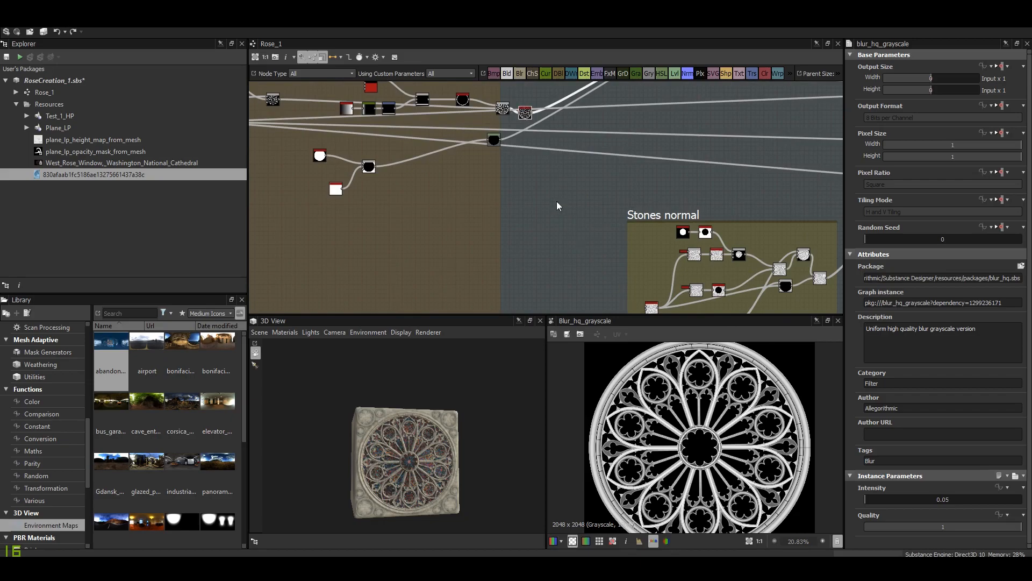
Examine the blurred tracery's ornaments up close, then review the node chain that builds the lancets.
{"action": "scroll", "coordinate": [680, 446], "scroll_direction": "up", "scroll_amount": 6}
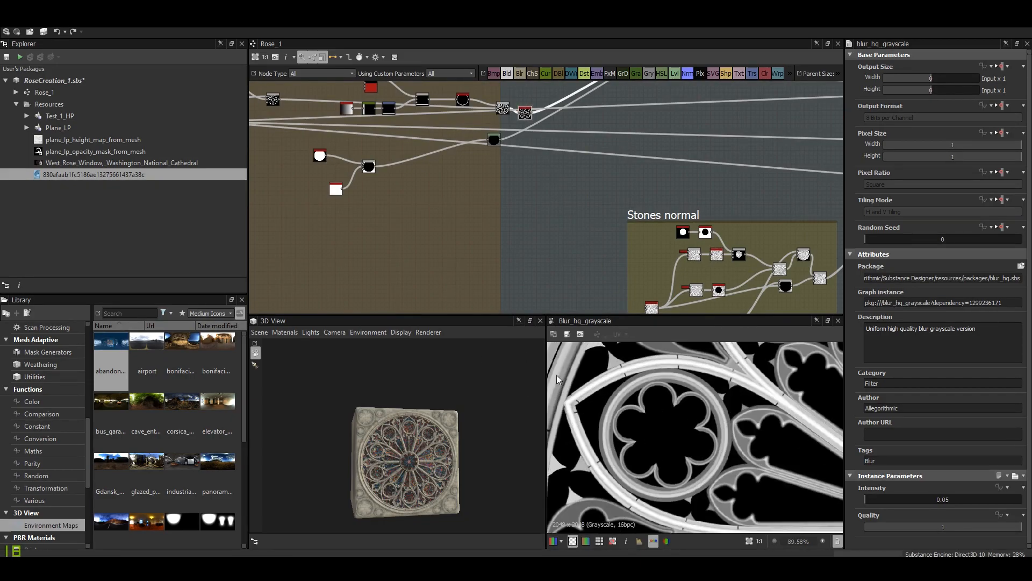
{"action": "scroll", "coordinate": [581, 392], "scroll_direction": "down", "scroll_amount": 4}
{"action": "scroll", "coordinate": [469, 218], "scroll_direction": "down", "scroll_amount": 4}
{"action": "middle_click_drag", "start_coordinate": [469, 219], "coordinate": [721, 202]}
{"action": "middle_click_drag", "start_coordinate": [599, 249], "coordinate": [631, 288]}
{"action": "scroll", "coordinate": [631, 288], "scroll_direction": "up", "scroll_amount": 5}
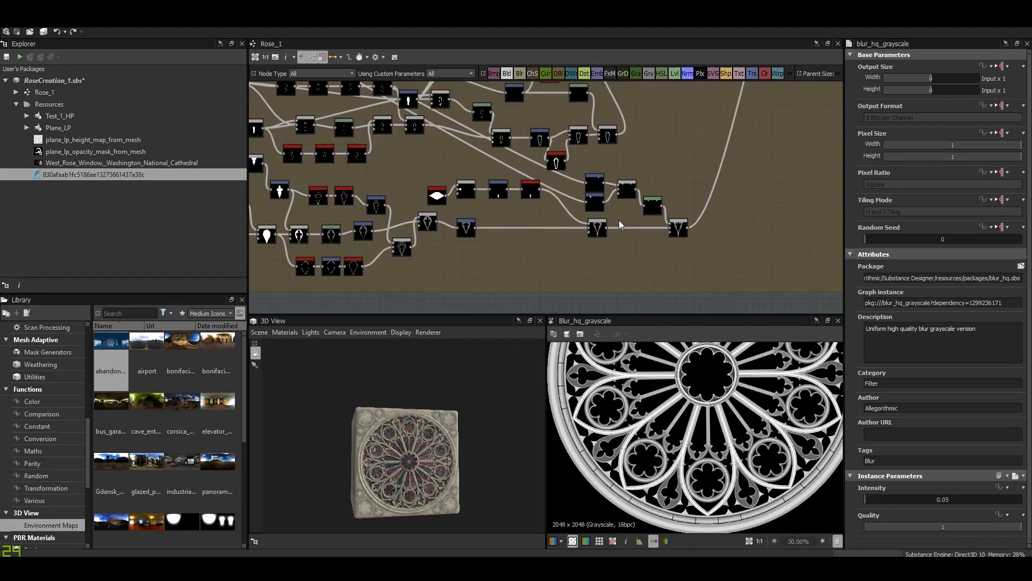
{"action": "scroll", "coordinate": [620, 224], "scroll_direction": "up", "scroll_amount": 2}
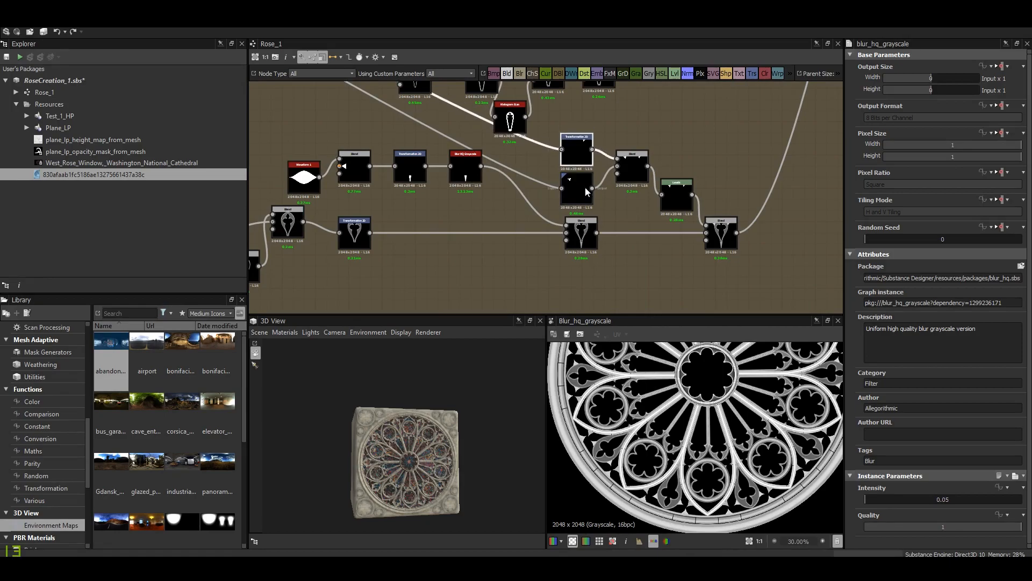
Display the final Blend in the Stones normal frame and examine its straight and circular stone patterns.
{"action": "scroll", "coordinate": [583, 191], "scroll_direction": "up", "scroll_amount": 2}
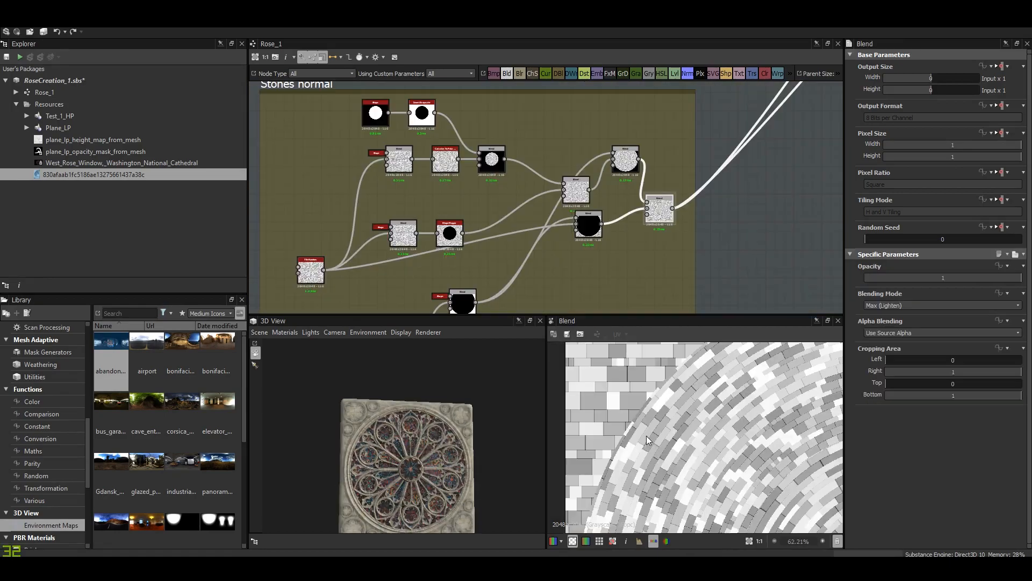
{"action": "scroll", "coordinate": [647, 435], "scroll_direction": "down", "scroll_amount": 3}
{"action": "middle_click_drag", "start_coordinate": [679, 430], "coordinate": [700, 440]}
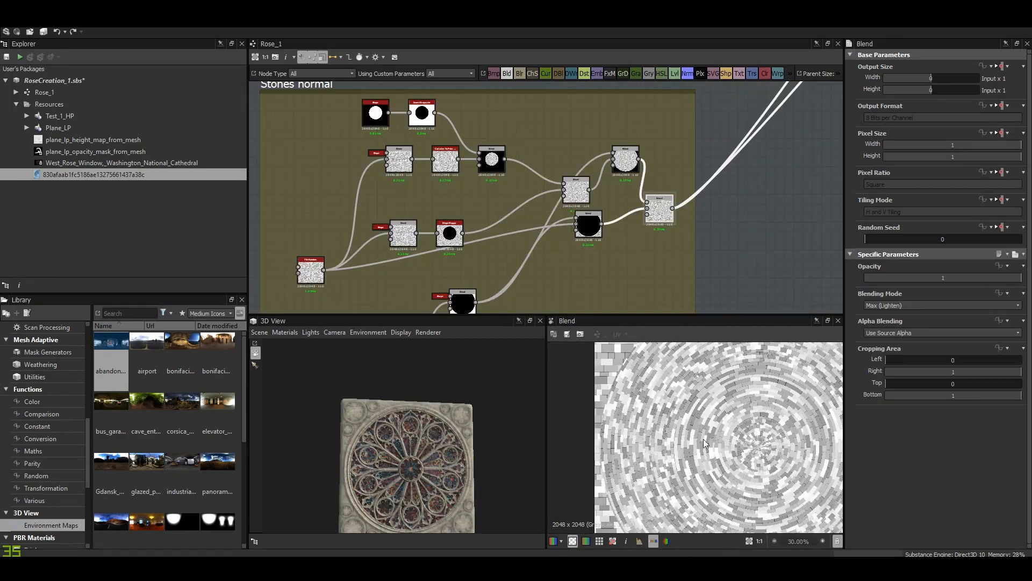
Display the Tile Random node, examine its brick pattern, and locate the Shape Mapper that bends it into a ring.
{"action": "middle_click_drag", "start_coordinate": [491, 215], "coordinate": [617, 194]}
{"action": "middle_click_drag", "start_coordinate": [617, 194], "coordinate": [612, 202]}
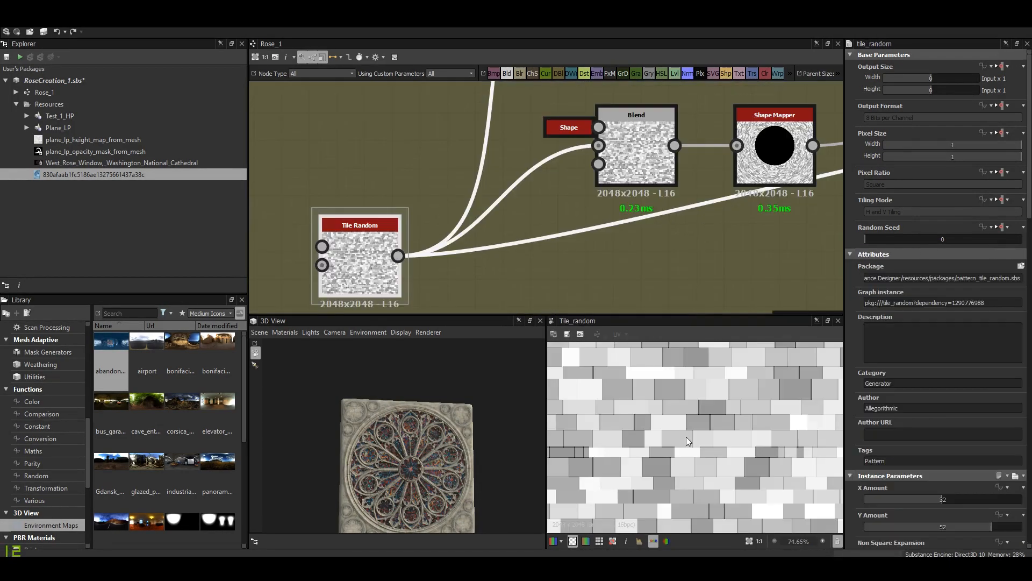
{"action": "scroll", "coordinate": [699, 440], "scroll_direction": "down", "scroll_amount": 4}
{"action": "middle_click_drag", "start_coordinate": [725, 445], "coordinate": [694, 483]}
{"action": "middle_click_drag", "start_coordinate": [640, 186], "coordinate": [459, 256]}
{"action": "scroll", "coordinate": [607, 230], "scroll_direction": "up", "scroll_amount": 1}
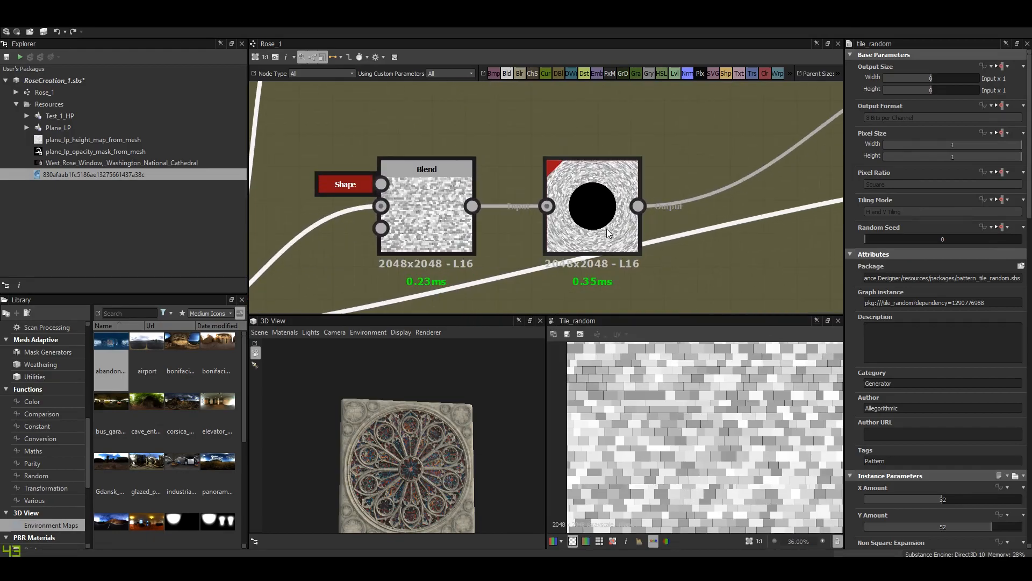
Display the Cartesian To Polar Grayscale node that bends the bricks into circles and examine its result up close.
{"action": "left_click", "coordinate": [608, 226]}
{"action": "scroll", "coordinate": [624, 429], "scroll_direction": "up", "scroll_amount": 4}
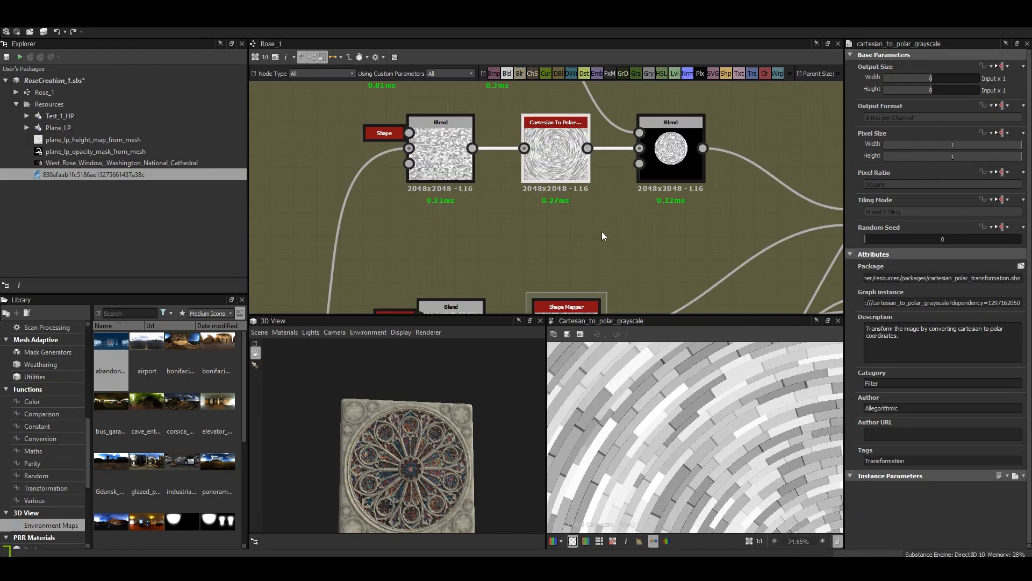
{"action": "scroll", "coordinate": [724, 444], "scroll_direction": "down", "scroll_amount": 3}
Examine the combined straight and circular bricks of the final Max (Lighten) Blend in the stones frame at several distances.
{"action": "middle_click_drag", "start_coordinate": [724, 443], "coordinate": [680, 392]}
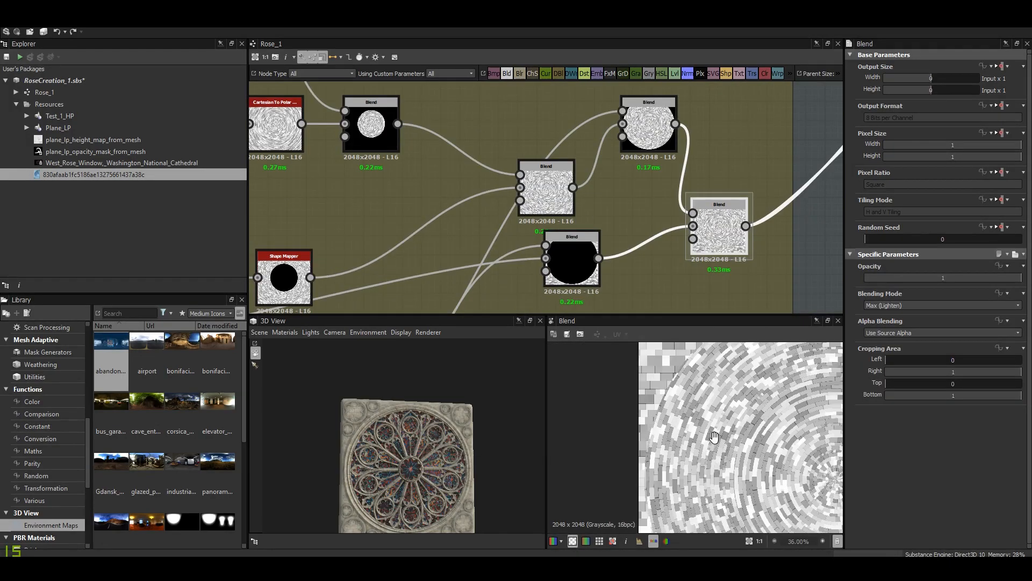
{"action": "middle_click_drag", "start_coordinate": [709, 407], "coordinate": [674, 406]}
{"action": "scroll", "coordinate": [676, 407], "scroll_direction": "up", "scroll_amount": 5}
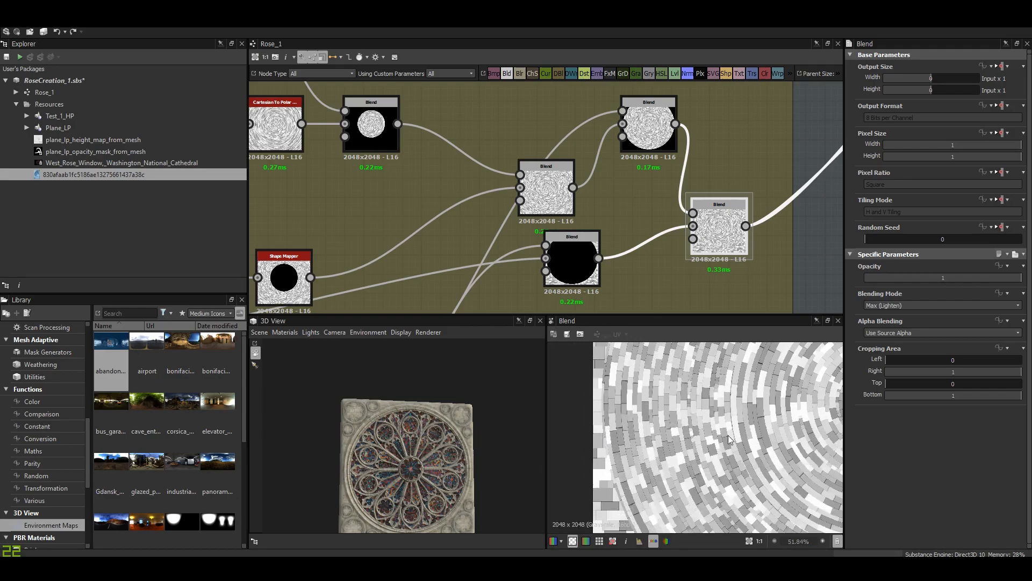
{"action": "scroll", "coordinate": [712, 426], "scroll_direction": "down", "scroll_amount": 3}
{"action": "middle_click_drag", "start_coordinate": [711, 427], "coordinate": [701, 387]}
{"action": "scroll", "coordinate": [703, 455], "scroll_direction": "up", "scroll_amount": 3}
{"action": "scroll", "coordinate": [704, 455], "scroll_direction": "down", "scroll_amount": 1}
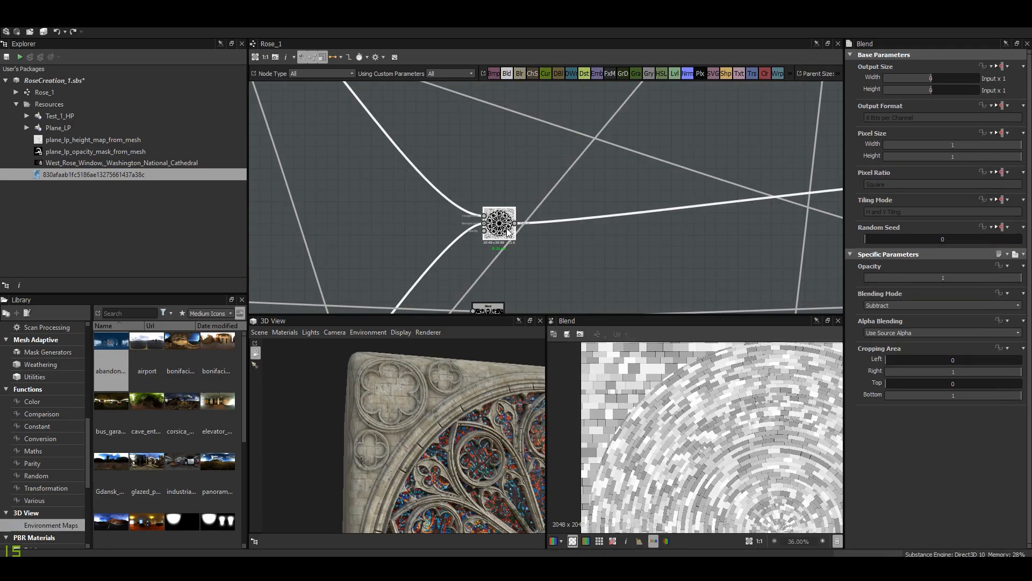
Display the Subtract Blend that cuts the tracery out of the stones, then the Slope Blur Grayscale nodes, examining the stone edges up close.
{"action": "scroll", "coordinate": [700, 415], "scroll_direction": "down", "scroll_amount": 2}
{"action": "scroll", "coordinate": [700, 415], "scroll_direction": "up", "scroll_amount": 2}
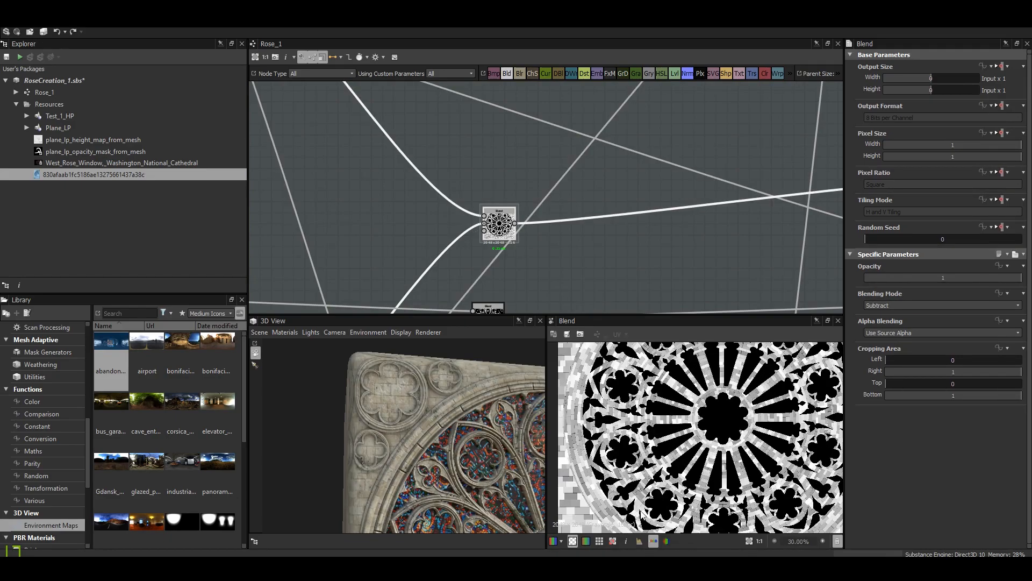
{"action": "middle_click_drag", "start_coordinate": [642, 221], "coordinate": [337, 225]}
{"action": "scroll", "coordinate": [649, 192], "scroll_direction": "up", "scroll_amount": 2}
{"action": "middle_click_drag", "start_coordinate": [661, 199], "coordinate": [627, 160]}
{"action": "left_click", "coordinate": [625, 146]}
{"action": "double_click", "coordinate": [625, 146]}
{"action": "scroll", "coordinate": [619, 400], "scroll_direction": "up", "scroll_amount": 6}
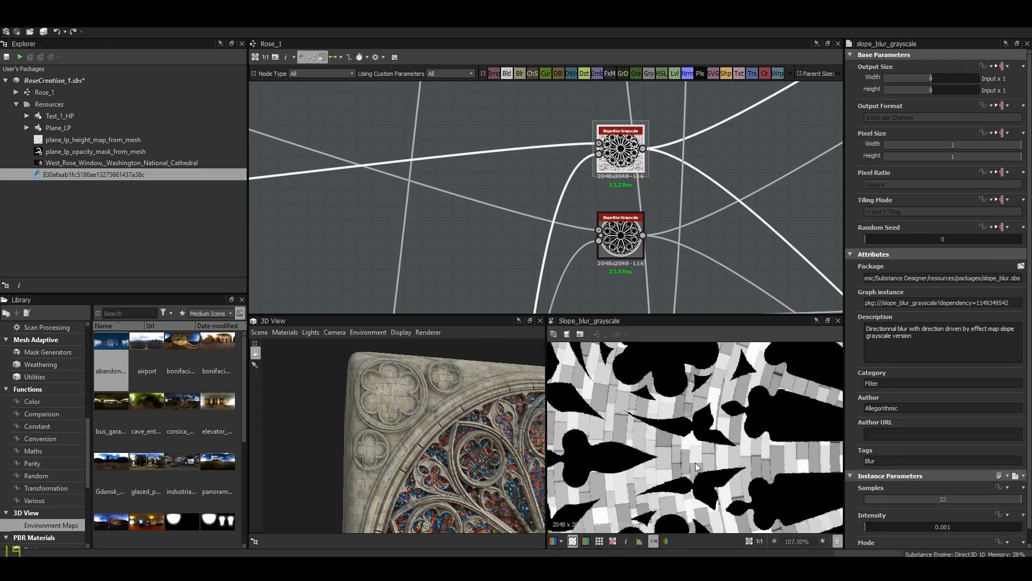
{"action": "middle_click_drag", "start_coordinate": [672, 450], "coordinate": [655, 410]}
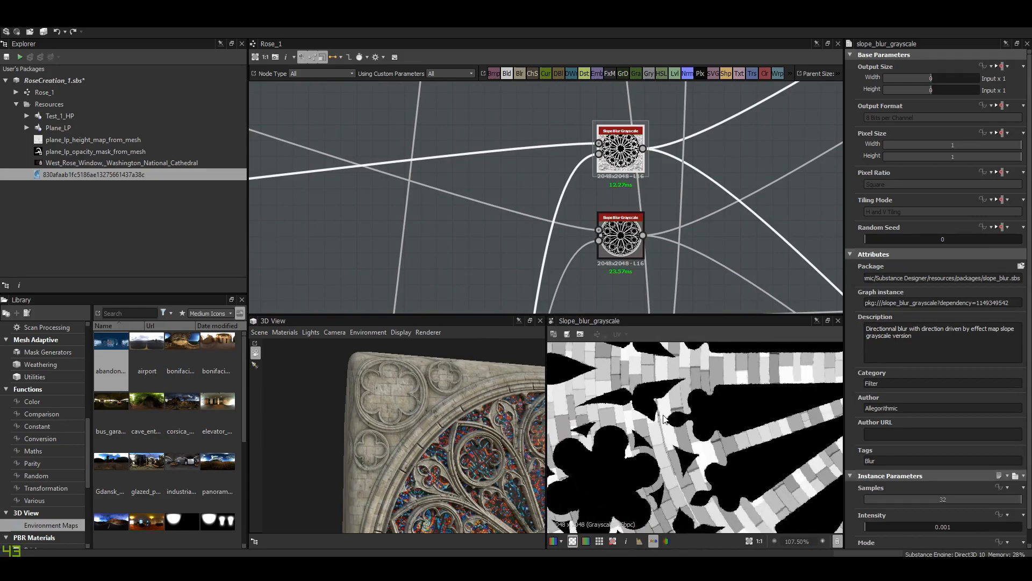
{"action": "double_click", "coordinate": [624, 237]}
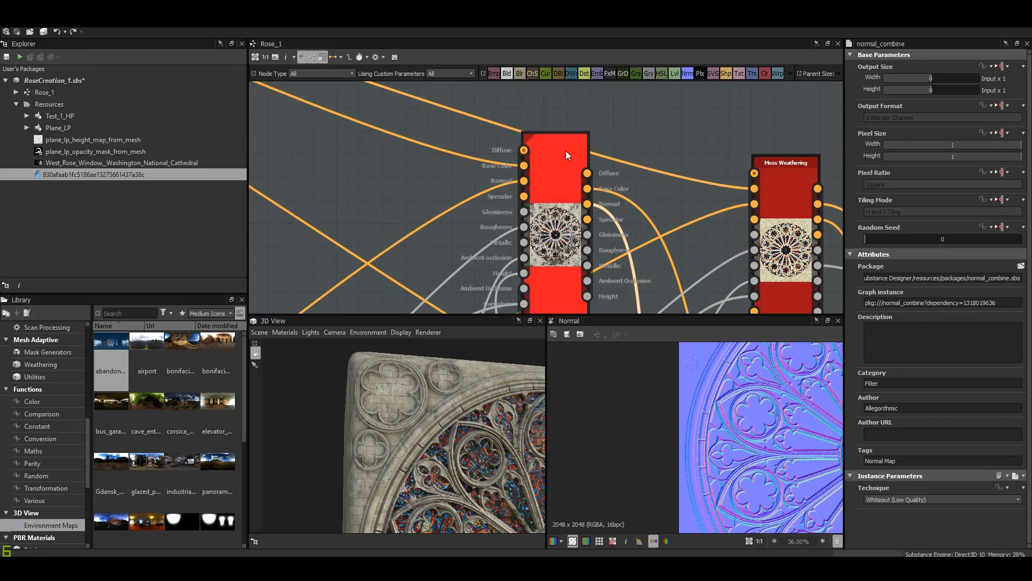
Look over the weathering nodes and locate the pair of linked Normal Combine nodes.
{"action": "middle_click_drag", "start_coordinate": [795, 202], "coordinate": [575, 123]}
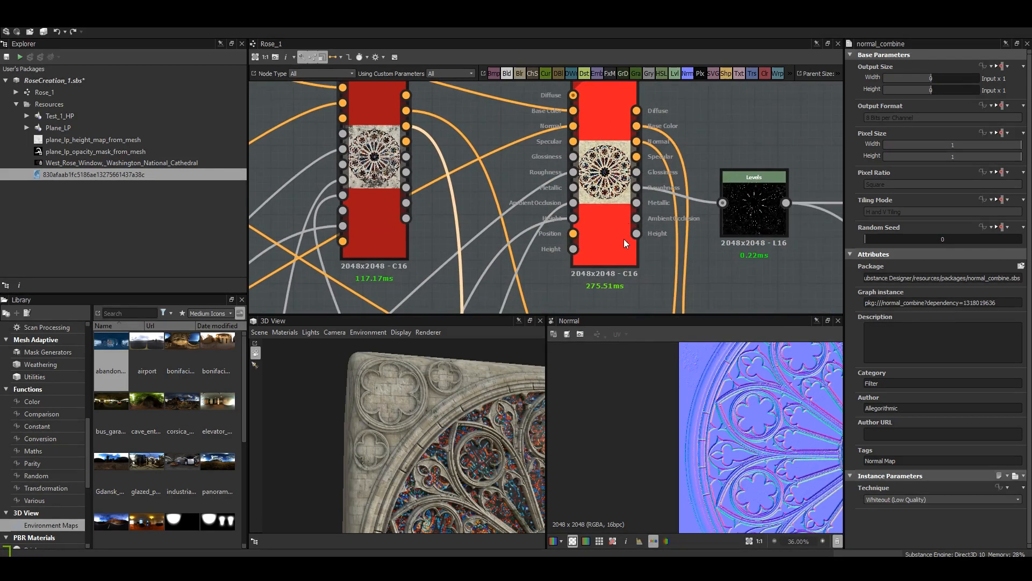
{"action": "scroll", "coordinate": [610, 240], "scroll_direction": "down", "scroll_amount": 3}
{"action": "middle_click_drag", "start_coordinate": [586, 275], "coordinate": [557, 250]}
{"action": "scroll", "coordinate": [557, 250], "scroll_direction": "down", "scroll_amount": 1}
{"action": "middle_click_drag", "start_coordinate": [600, 296], "coordinate": [637, 150]}
{"action": "scroll", "coordinate": [607, 243], "scroll_direction": "up", "scroll_amount": 7}
{"action": "middle_click_drag", "start_coordinate": [596, 229], "coordinate": [613, 194]}
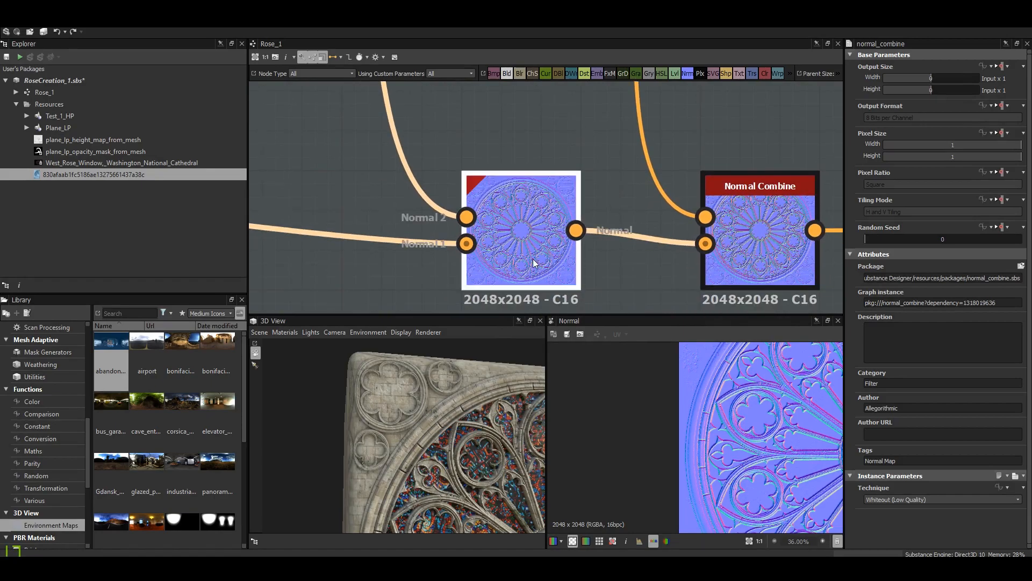
Display the two Normal Combine nodes in turn and examine the stone joints and surface detail of each normal map up close.
{"action": "double_click", "coordinate": [531, 234]}
{"action": "scroll", "coordinate": [685, 370], "scroll_direction": "up", "scroll_amount": 5}
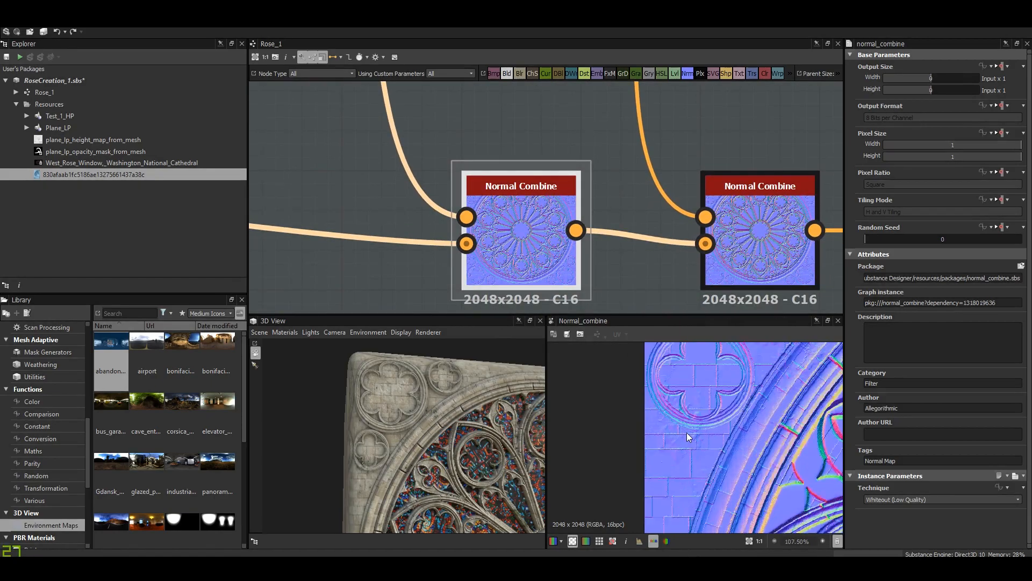
{"action": "scroll", "coordinate": [704, 433], "scroll_direction": "up", "scroll_amount": 1}
{"action": "middle_click_drag", "start_coordinate": [707, 440], "coordinate": [670, 388]}
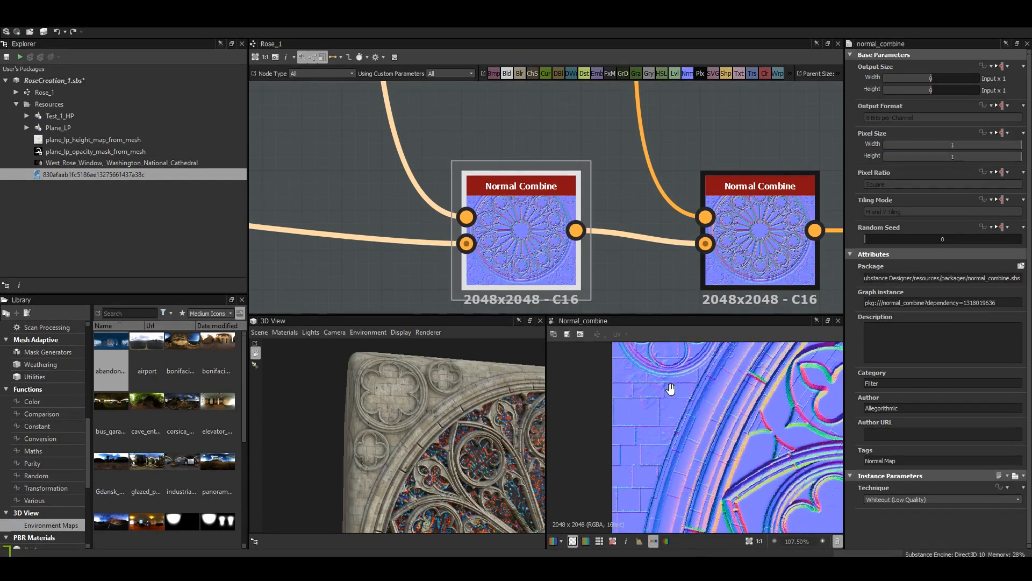
{"action": "double_click", "coordinate": [774, 215]}
{"action": "scroll", "coordinate": [678, 418], "scroll_direction": "up", "scroll_amount": 3}
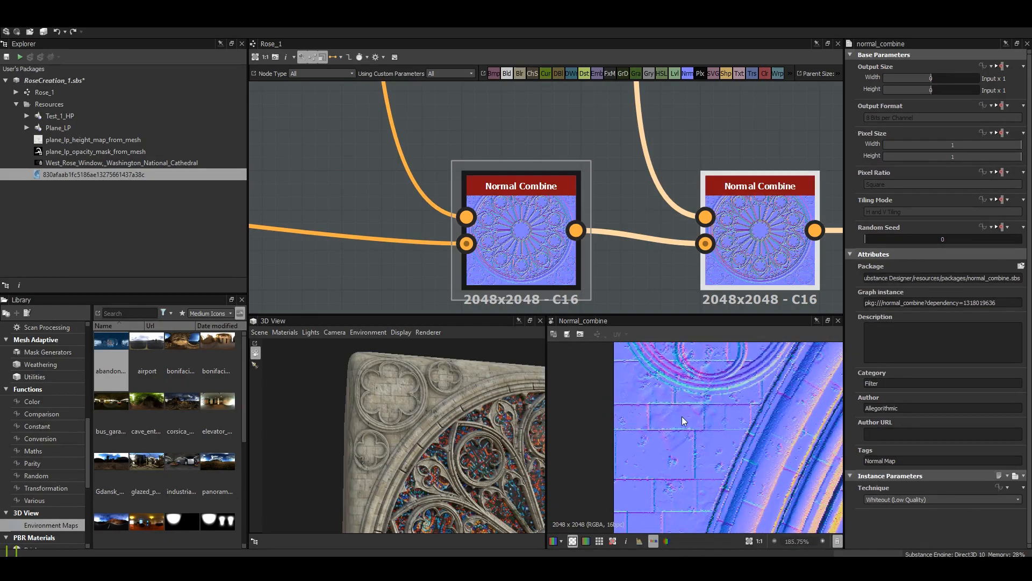
Switch to the browser and show the Washington cathedral rose window reference, including the Pinterest pin and its visual search.
{"action": "key", "text": "alt+Tab"}
{"action": "left_click", "coordinate": [416, 151]}
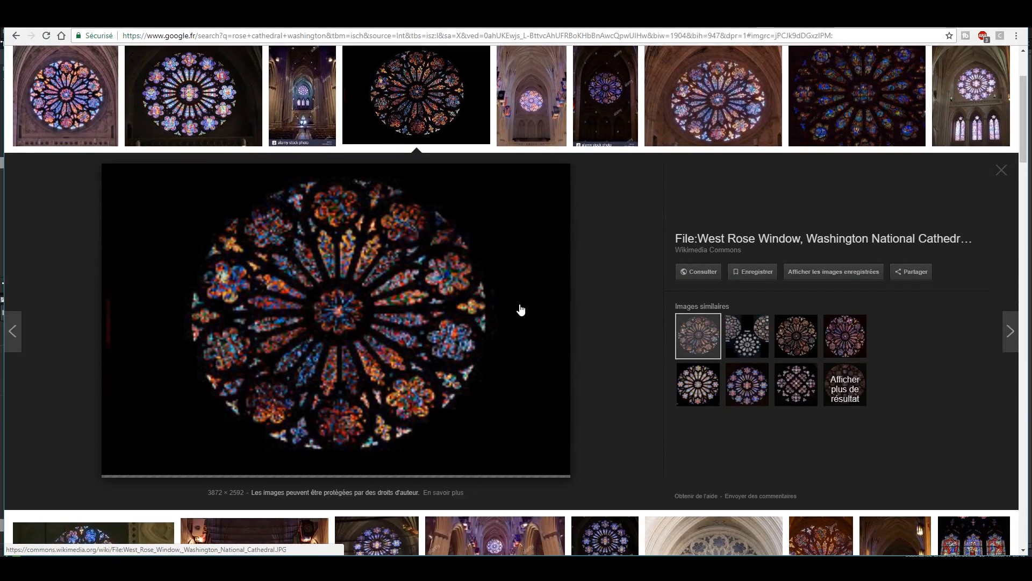
{"action": "left_click", "coordinate": [413, 389]}
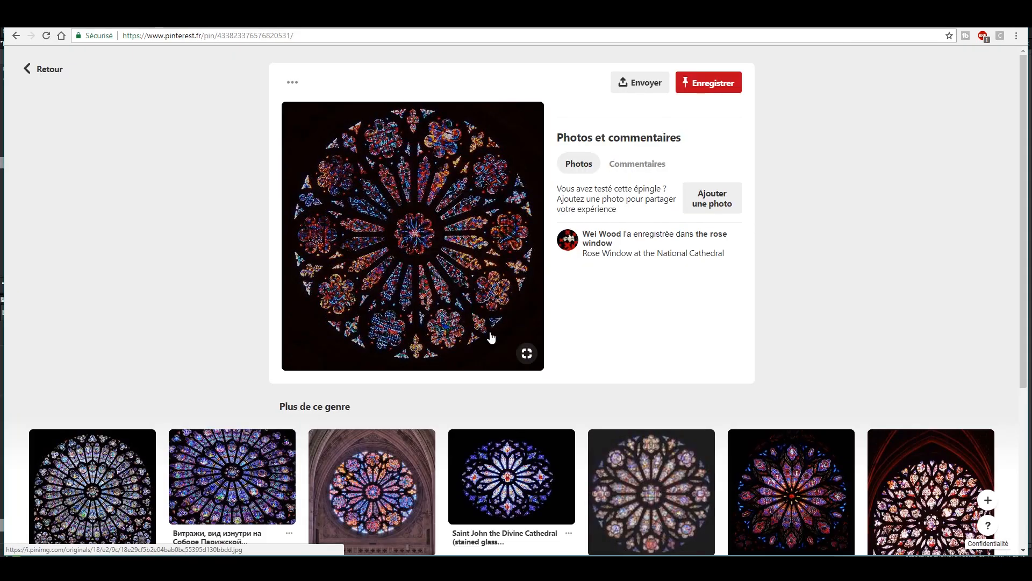
{"action": "left_click", "coordinate": [526, 353]}
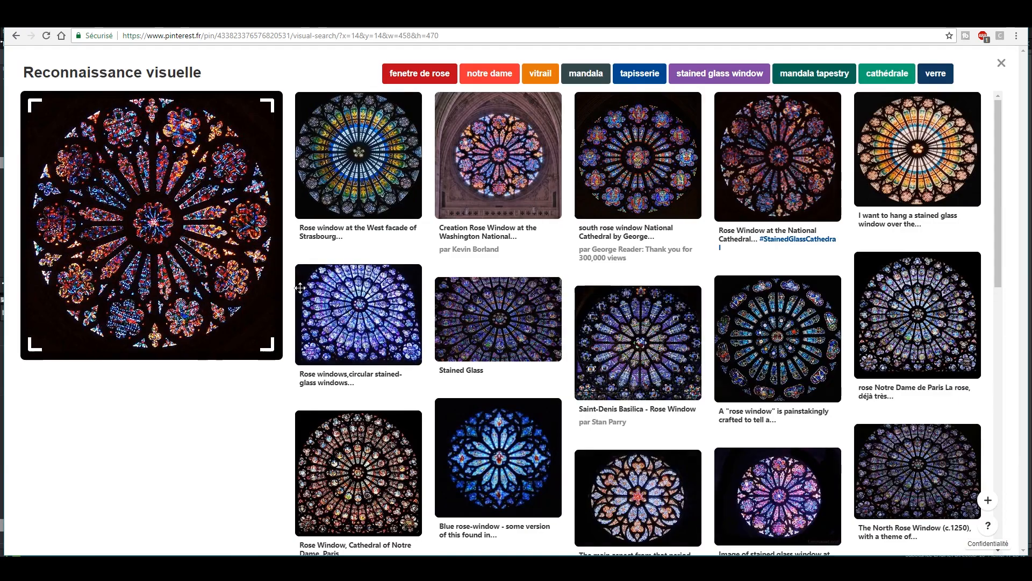
Increase the browser's page zoom by five levels to enlarge the rose window reference.
{"action": "left_click", "coordinate": [1015, 36]}
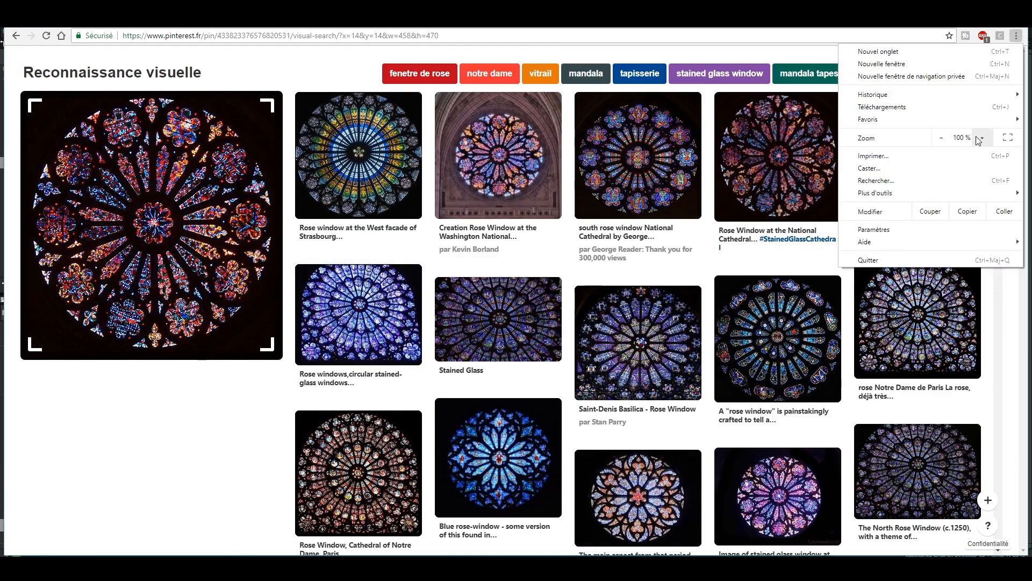
{"action": "left_click", "coordinate": [982, 138]}
{"action": "left_click", "coordinate": [982, 139]}
{"action": "left_click", "coordinate": [981, 138]}
{"action": "left_click", "coordinate": [982, 138]}
{"action": "left_click", "coordinate": [982, 138]}
{"action": "key", "text": "Escape"}
Return to Substance Designer and examine the West Rose Window bitmap, then display the Transformation 2D that corrects its proportions.
{"action": "scroll", "coordinate": [301, 323], "scroll_direction": "down", "scroll_amount": 3}
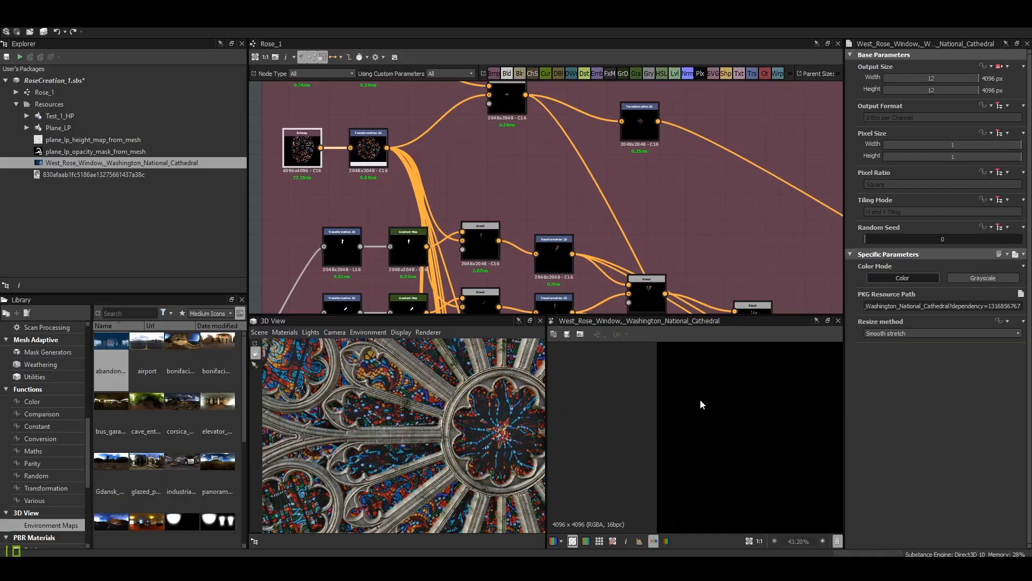
{"action": "scroll", "coordinate": [700, 404], "scroll_direction": "down", "scroll_amount": 6}
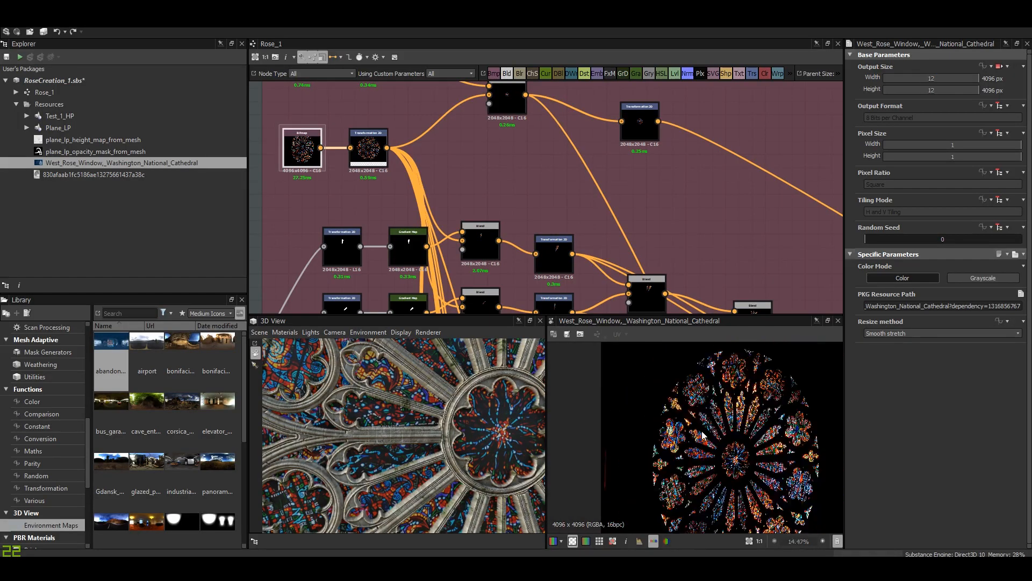
{"action": "double_click", "coordinate": [375, 157]}
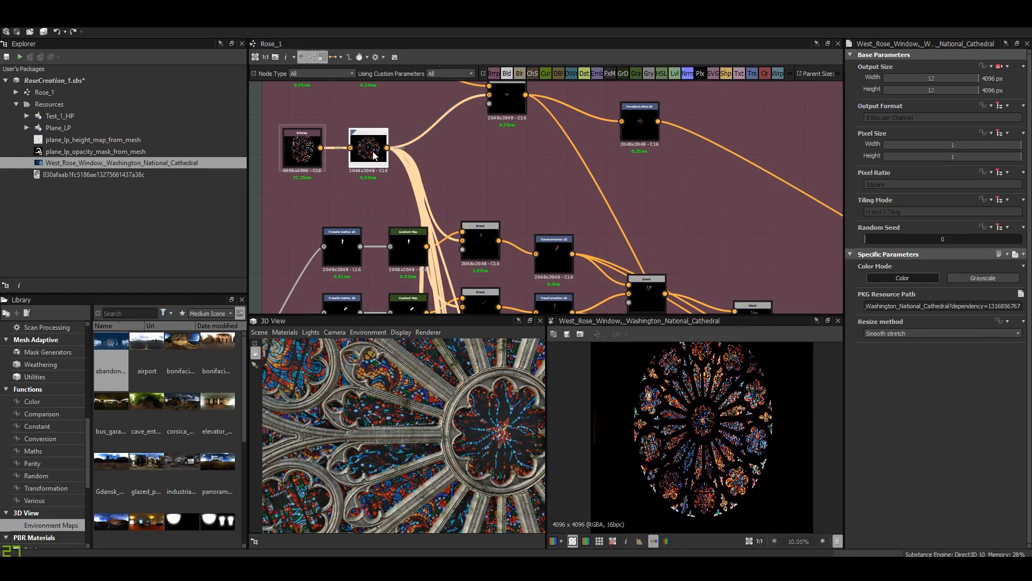
{"action": "scroll", "coordinate": [709, 441], "scroll_direction": "up", "scroll_amount": 1}
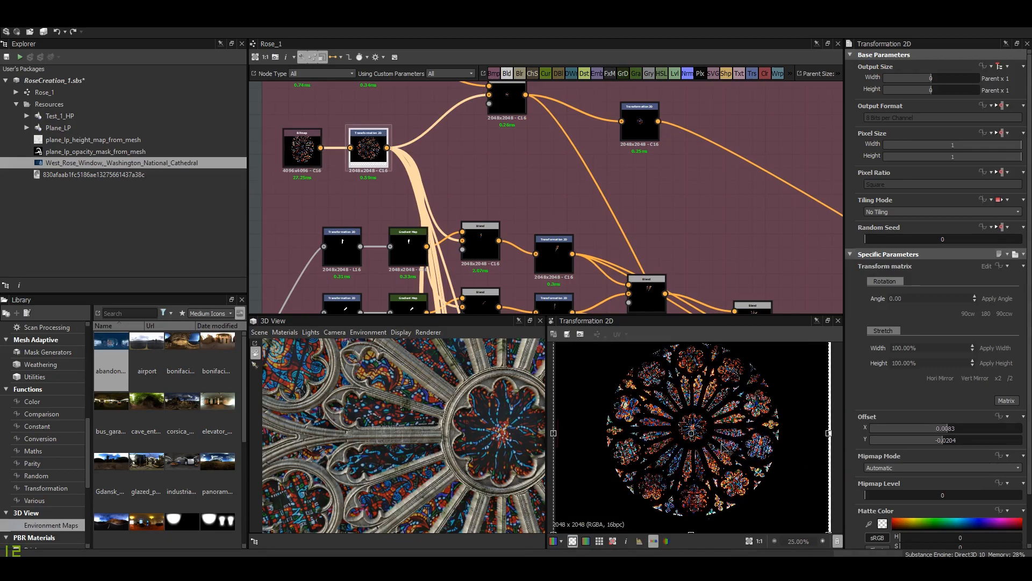
{"action": "scroll", "coordinate": [722, 447], "scroll_direction": "down", "scroll_amount": 1}
Display the Multiply Blend that isolates the centre of the stained glass and look over the surrounding extraction nodes.
{"action": "middle_click_drag", "start_coordinate": [501, 200], "coordinate": [417, 185]}
{"action": "scroll", "coordinate": [479, 128], "scroll_direction": "down", "scroll_amount": 4}
{"action": "scroll", "coordinate": [418, 185], "scroll_direction": "up", "scroll_amount": 2}
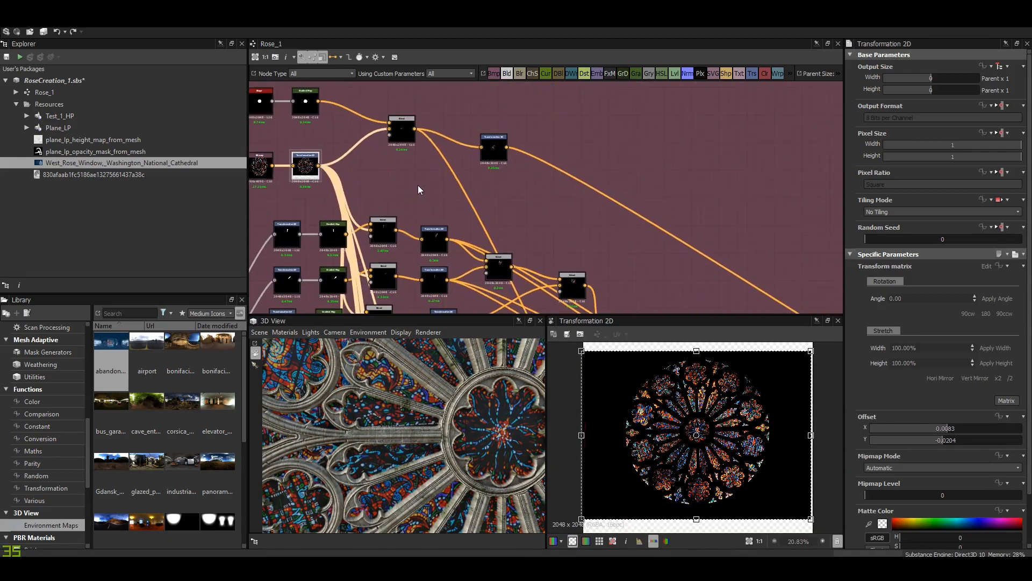
{"action": "left_click", "coordinate": [399, 137]}
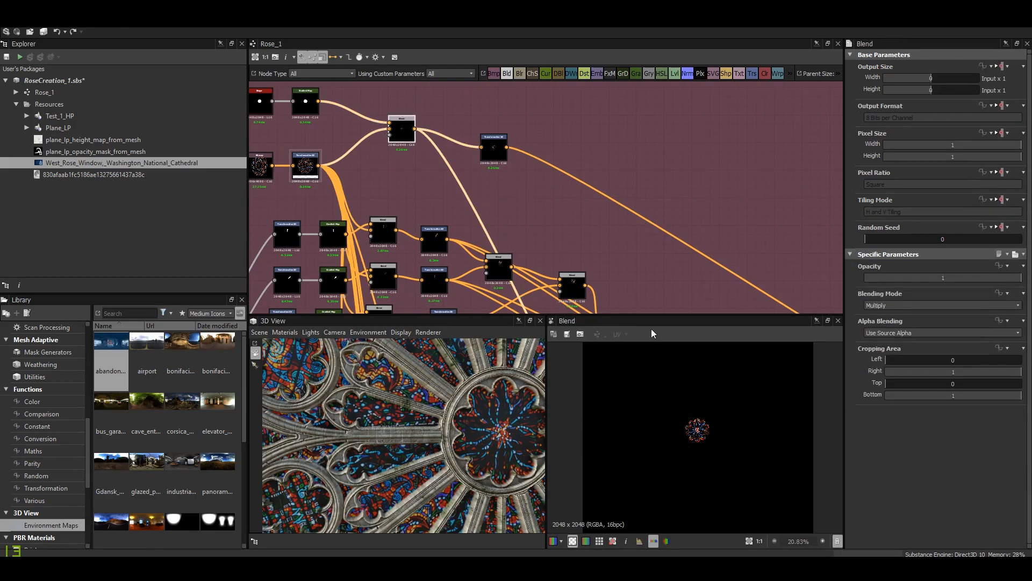
{"action": "middle_click_drag", "start_coordinate": [309, 158], "coordinate": [341, 168]}
{"action": "scroll", "coordinate": [443, 161], "scroll_direction": "up", "scroll_amount": 4}
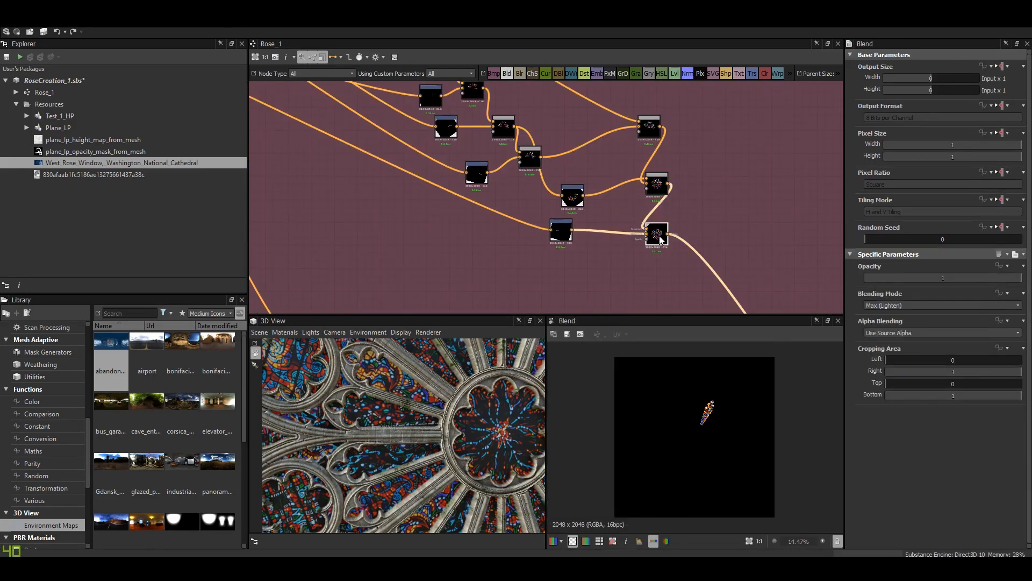
Display the Max (Lighten) Blend that assembles the radial glass pieces and examine their colours up close.
{"action": "double_click", "coordinate": [657, 233]}
{"action": "scroll", "coordinate": [729, 446], "scroll_direction": "up", "scroll_amount": 3}
{"action": "scroll", "coordinate": [729, 445], "scroll_direction": "up", "scroll_amount": 5}
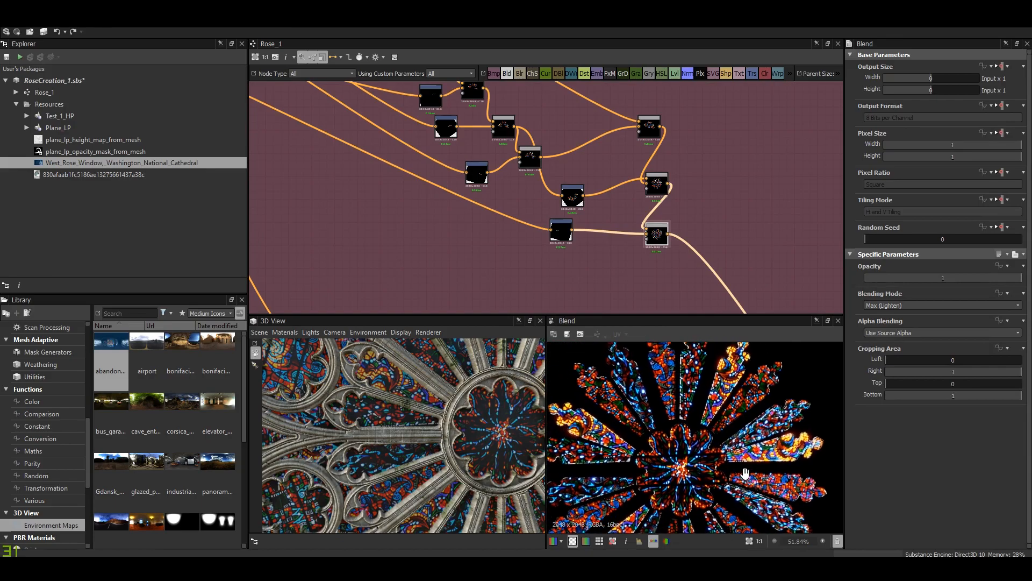
{"action": "scroll", "coordinate": [701, 429], "scroll_direction": "down", "scroll_amount": 6}
Locate the second glass chain and display its successive nodes that repeat and mirror the fragments into a tiled pattern.
{"action": "scroll", "coordinate": [630, 260], "scroll_direction": "down", "scroll_amount": 5}
{"action": "middle_click_drag", "start_coordinate": [639, 258], "coordinate": [658, 154]}
{"action": "scroll", "coordinate": [536, 219], "scroll_direction": "up", "scroll_amount": 2}
{"action": "scroll", "coordinate": [532, 226], "scroll_direction": "up", "scroll_amount": 3}
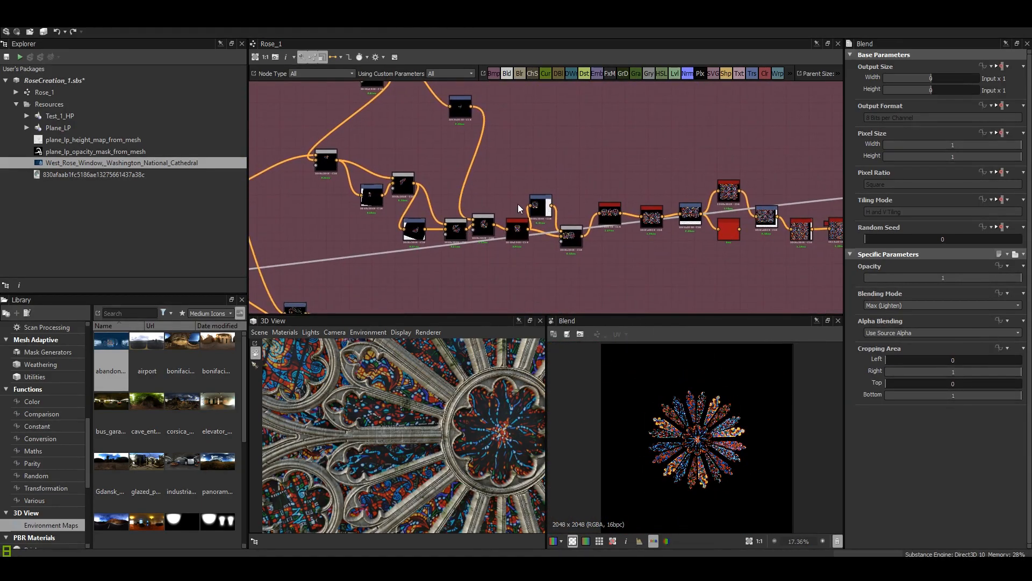
{"action": "scroll", "coordinate": [481, 226], "scroll_direction": "up", "scroll_amount": 1}
{"action": "scroll", "coordinate": [593, 245], "scroll_direction": "up", "scroll_amount": 5}
{"action": "double_click", "coordinate": [593, 245]}
{"action": "double_click", "coordinate": [695, 162]}
{"action": "middle_click_drag", "start_coordinate": [658, 185], "coordinate": [437, 185]}
{"action": "left_click_drag", "start_coordinate": [616, 184], "coordinate": [611, 161]}
{"action": "double_click", "coordinate": [611, 161]}
{"action": "middle_click_drag", "start_coordinate": [683, 201], "coordinate": [516, 216]}
Display the Shape and gradient mask nodes, then the two Blends that cut the central circle and surrounding shapes out of the glass pattern.
{"action": "double_click", "coordinate": [559, 184]}
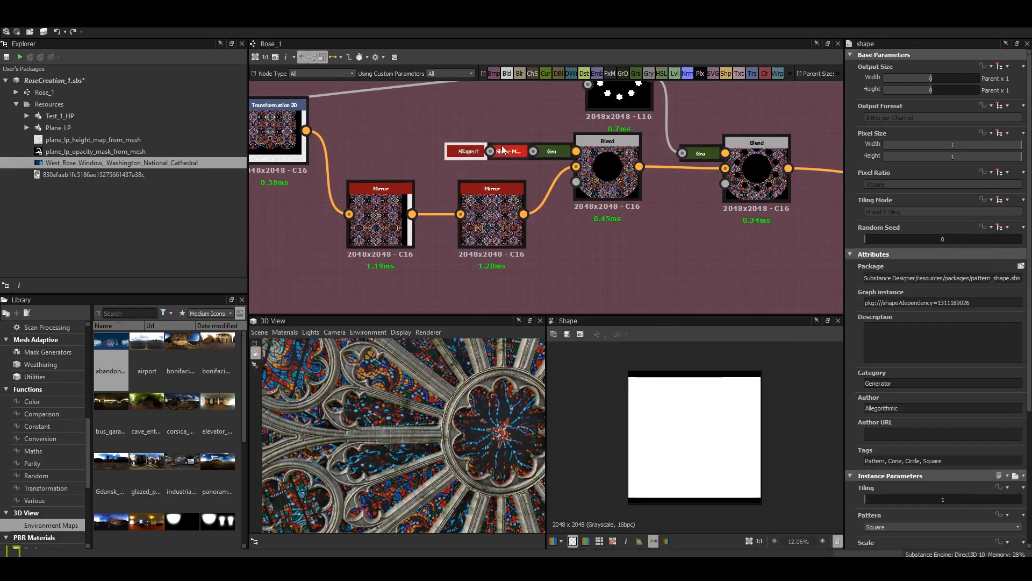
{"action": "double_click", "coordinate": [553, 151]}
{"action": "double_click", "coordinate": [607, 170]}
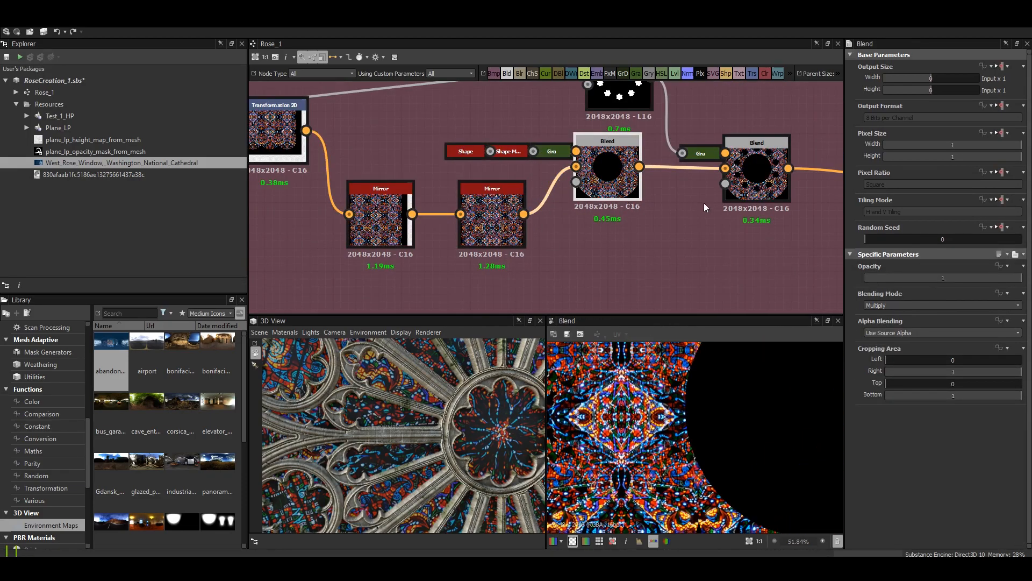
{"action": "scroll", "coordinate": [698, 207], "scroll_direction": "down", "scroll_amount": 3}
{"action": "middle_click_drag", "start_coordinate": [698, 207], "coordinate": [642, 229]}
{"action": "double_click", "coordinate": [676, 205]}
Display the Max (Lighten) Blend that merges the glass patterns into one map and examine it.
{"action": "scroll", "coordinate": [692, 395], "scroll_direction": "down", "scroll_amount": 3}
{"action": "middle_click_drag", "start_coordinate": [692, 408], "coordinate": [607, 365]}
{"action": "scroll", "coordinate": [715, 225], "scroll_direction": "down", "scroll_amount": 2}
{"action": "middle_click_drag", "start_coordinate": [807, 233], "coordinate": [590, 121]}
{"action": "double_click", "coordinate": [635, 187]}
{"action": "scroll", "coordinate": [636, 188], "scroll_direction": "down", "scroll_amount": 1}
{"action": "scroll", "coordinate": [633, 456], "scroll_direction": "up", "scroll_amount": 3}
Follow the merged glass output to the Color frame and view the whole rose window in the 3D view.
{"action": "scroll", "coordinate": [334, 285], "scroll_direction": "down", "scroll_amount": 4}
{"action": "middle_click_drag", "start_coordinate": [333, 285], "coordinate": [567, 196]}
{"action": "scroll", "coordinate": [567, 196], "scroll_direction": "down", "scroll_amount": 1}
{"action": "scroll", "coordinate": [402, 420], "scroll_direction": "down", "scroll_amount": 3}
{"action": "middle_click_drag", "start_coordinate": [402, 420], "coordinate": [400, 371]}
{"action": "scroll", "coordinate": [421, 417], "scroll_direction": "down", "scroll_amount": 3}
{"action": "left_click_drag", "start_coordinate": [416, 395], "coordinate": [456, 412]}
{"action": "scroll", "coordinate": [575, 172], "scroll_direction": "up", "scroll_amount": 10}
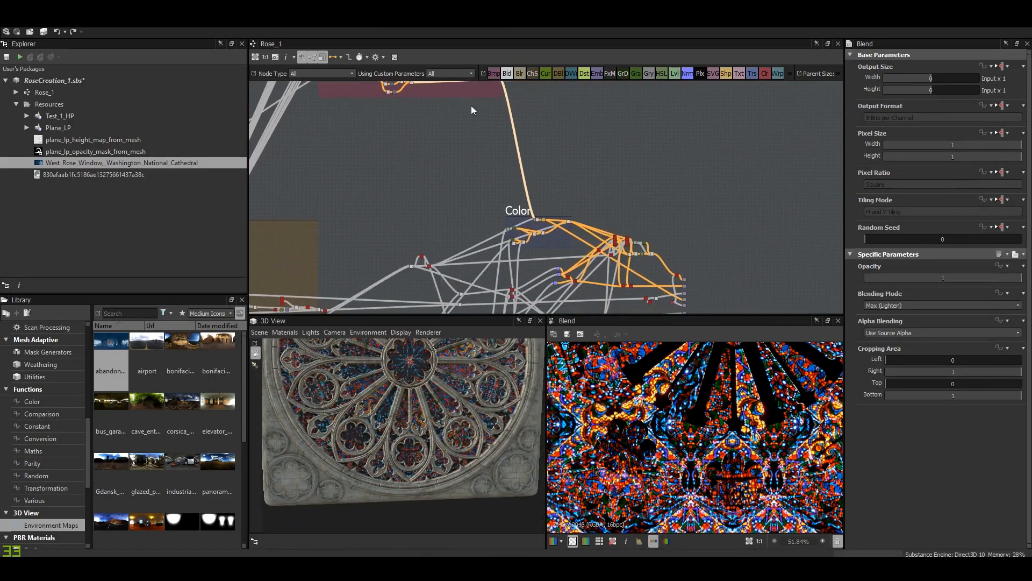
Display the Color frame's Multiply Blend and its Sharpen node, examine the masked stained glass up close, and dismiss the calendar notification.
{"action": "double_click", "coordinate": [543, 255]}
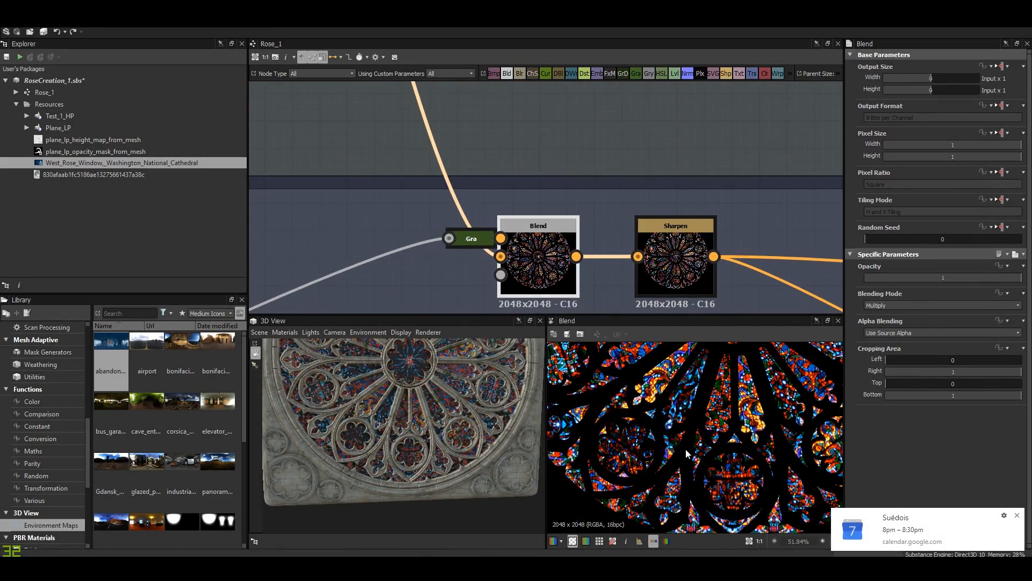
{"action": "scroll", "coordinate": [683, 450], "scroll_direction": "down", "scroll_amount": 4}
{"action": "middle_click_drag", "start_coordinate": [649, 430], "coordinate": [653, 495]}
{"action": "scroll", "coordinate": [623, 468], "scroll_direction": "up", "scroll_amount": 4}
{"action": "middle_click_drag", "start_coordinate": [629, 391], "coordinate": [634, 430]}
{"action": "middle_click_drag", "start_coordinate": [695, 417], "coordinate": [645, 447]}
{"action": "scroll", "coordinate": [645, 447], "scroll_direction": "down", "scroll_amount": 1}
{"action": "left_click", "coordinate": [1018, 516]}
{"action": "scroll", "coordinate": [675, 425], "scroll_direction": "down", "scroll_amount": 3}
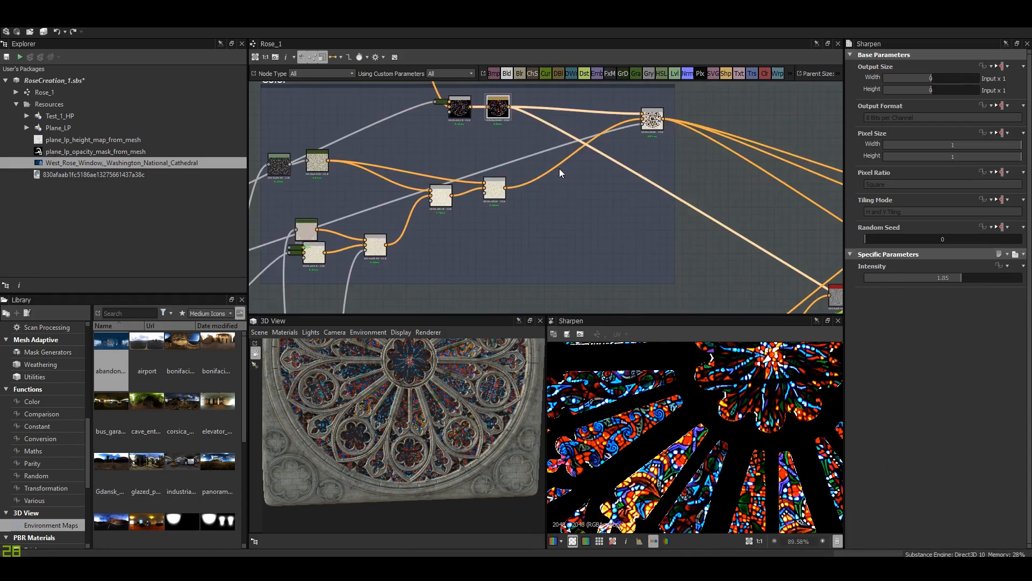
Display the Copy Blend that combines the stained glass with the stone colour and examine it up close and in full.
{"action": "left_click", "coordinate": [656, 120]}
{"action": "scroll", "coordinate": [710, 395], "scroll_direction": "down", "scroll_amount": 3}
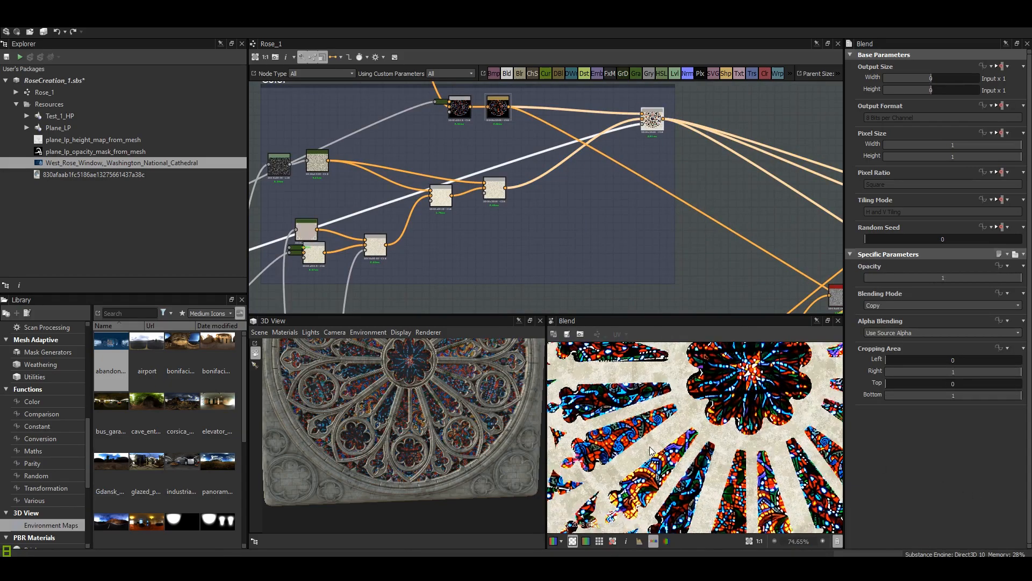
{"action": "scroll", "coordinate": [710, 396], "scroll_direction": "down", "scroll_amount": 5}
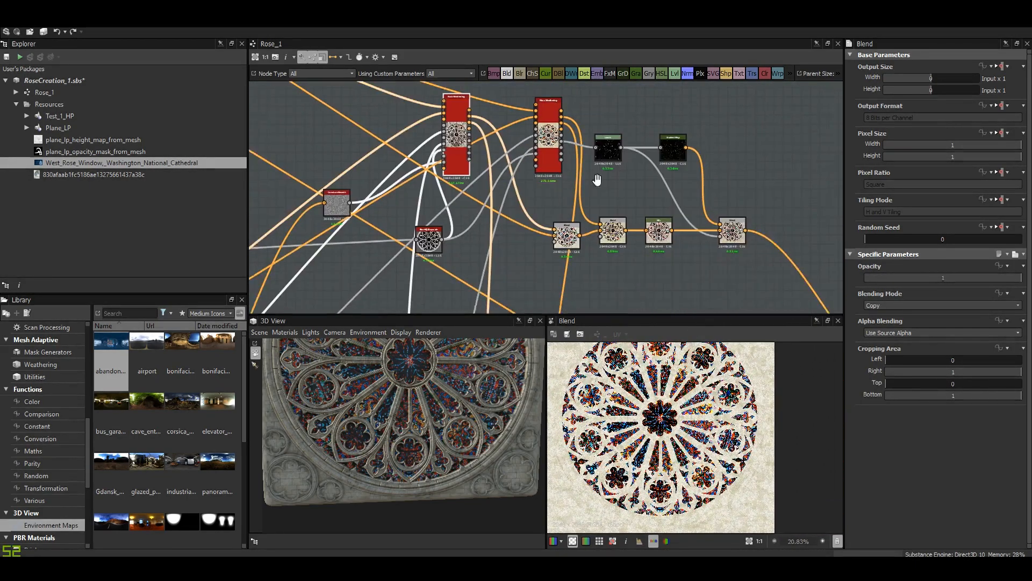
Look over the nodes after the weathering, then display the BaseColor output and examine the finished colour map.
{"action": "scroll", "coordinate": [631, 191], "scroll_direction": "up", "scroll_amount": 3}
{"action": "scroll", "coordinate": [672, 210], "scroll_direction": "down", "scroll_amount": 3}
{"action": "middle_click_drag", "start_coordinate": [767, 269], "coordinate": [670, 178]}
{"action": "scroll", "coordinate": [670, 179], "scroll_direction": "up", "scroll_amount": 3}
{"action": "double_click", "coordinate": [682, 201]}
{"action": "scroll", "coordinate": [679, 388], "scroll_direction": "up", "scroll_amount": 1}
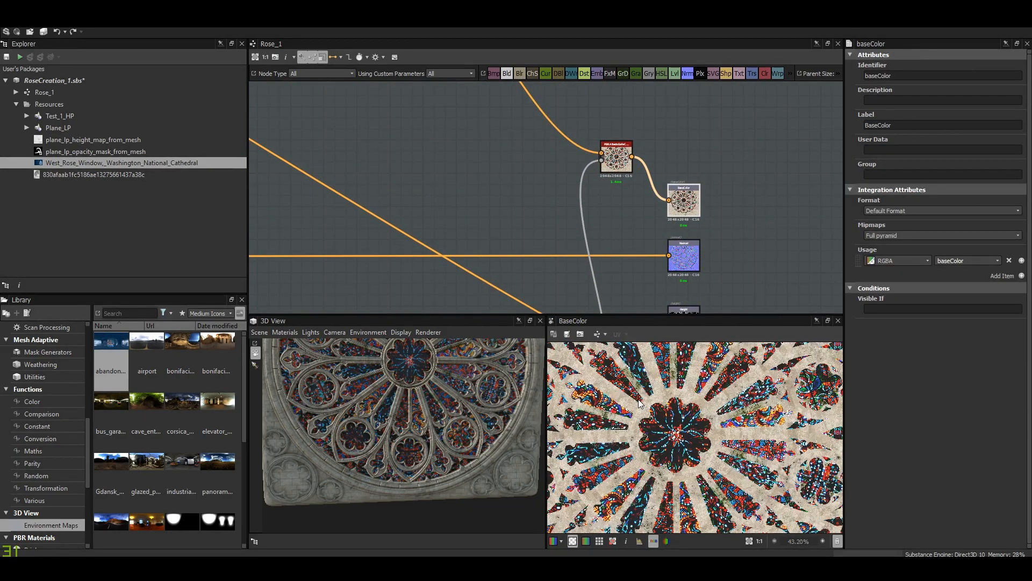
{"action": "scroll", "coordinate": [683, 417], "scroll_direction": "down", "scroll_amount": 3}
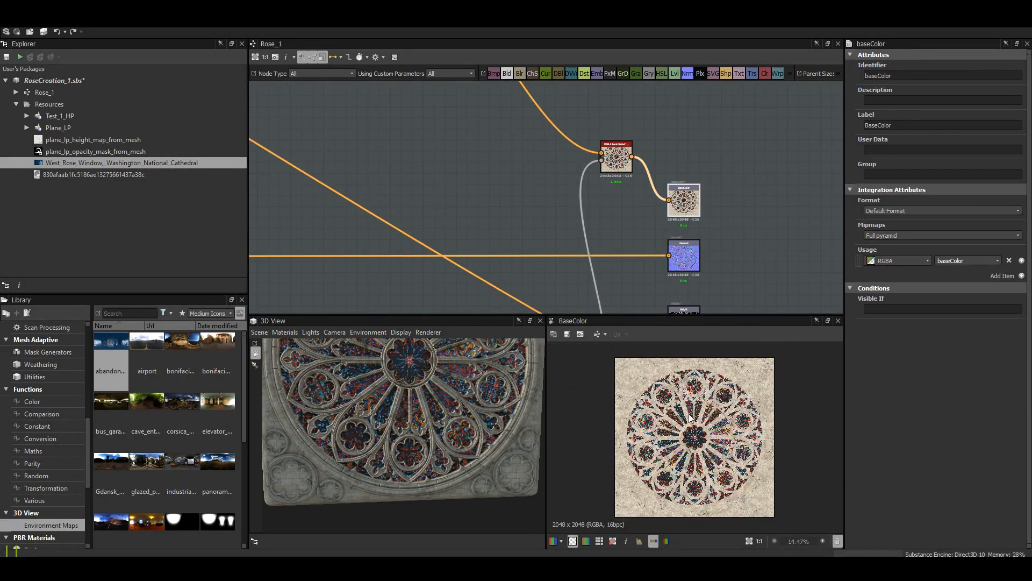
Display the Normal output and examine the normal map up close, and display the Height output to inspect the tracery.
{"action": "double_click", "coordinate": [686, 257]}
{"action": "scroll", "coordinate": [688, 430], "scroll_direction": "up", "scroll_amount": 6}
{"action": "middle_click_drag", "start_coordinate": [604, 411], "coordinate": [672, 502]}
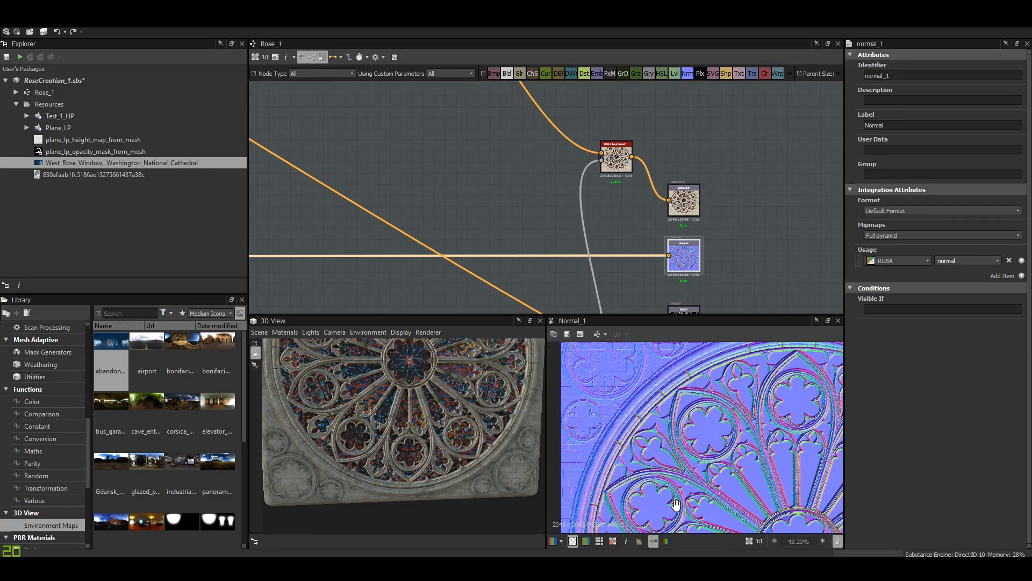
{"action": "double_click", "coordinate": [665, 219]}
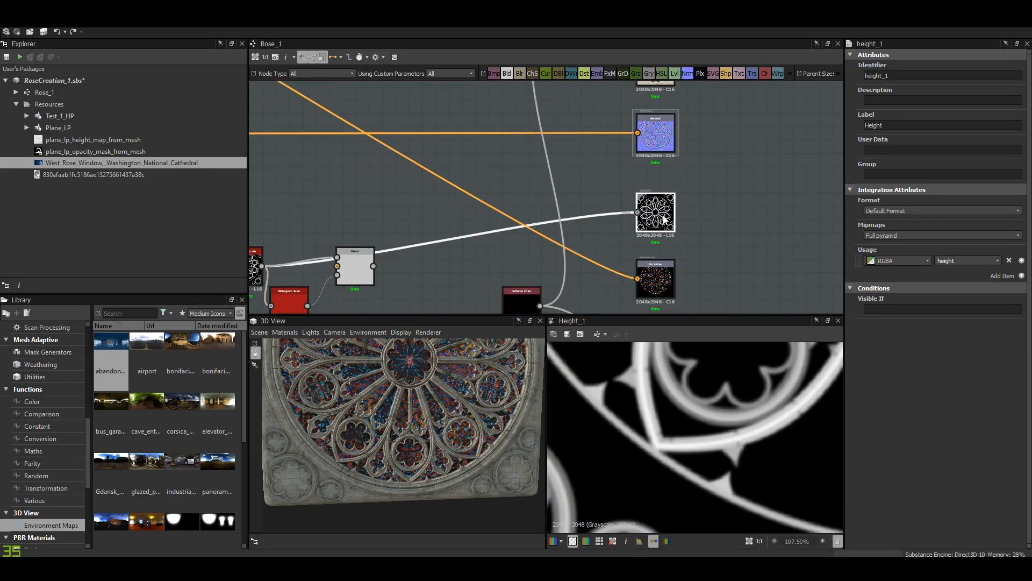
{"action": "scroll", "coordinate": [662, 379], "scroll_direction": "down", "scroll_amount": 6}
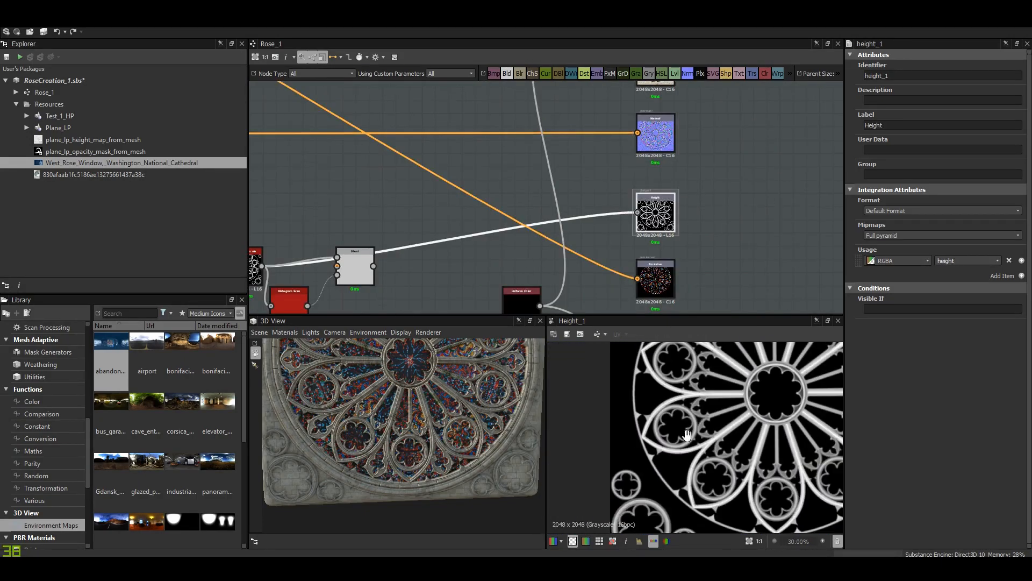
Enlarge the 3D view and examine the full stained-glass rose window from several angles and distances.
{"action": "left_click_drag", "start_coordinate": [504, 421], "coordinate": [544, 332]}
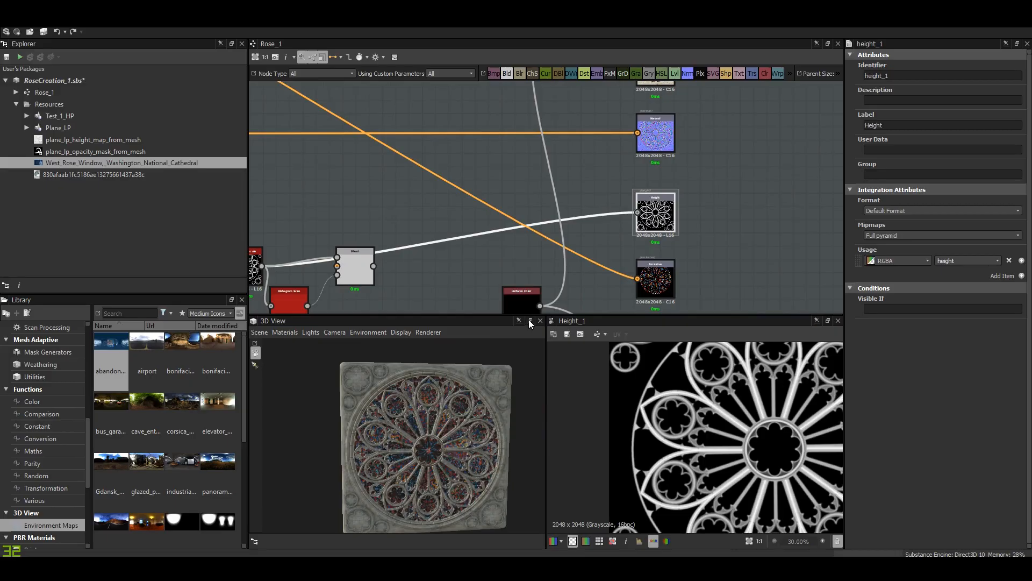
{"action": "left_click", "coordinate": [530, 321]}
{"action": "scroll", "coordinate": [567, 259], "scroll_direction": "down", "scroll_amount": 3}
{"action": "left_click_drag", "start_coordinate": [568, 268], "coordinate": [605, 288]}
{"action": "scroll", "coordinate": [618, 272], "scroll_direction": "up", "scroll_amount": 3}
{"action": "left_click_drag", "start_coordinate": [598, 250], "coordinate": [695, 259]}
{"action": "scroll", "coordinate": [597, 255], "scroll_direction": "down", "scroll_amount": 2}
{"action": "middle_click_drag", "start_coordinate": [696, 271], "coordinate": [648, 251]}
{"action": "scroll", "coordinate": [629, 292], "scroll_direction": "up", "scroll_amount": 2}
{"action": "left_click_drag", "start_coordinate": [608, 285], "coordinate": [552, 285]}
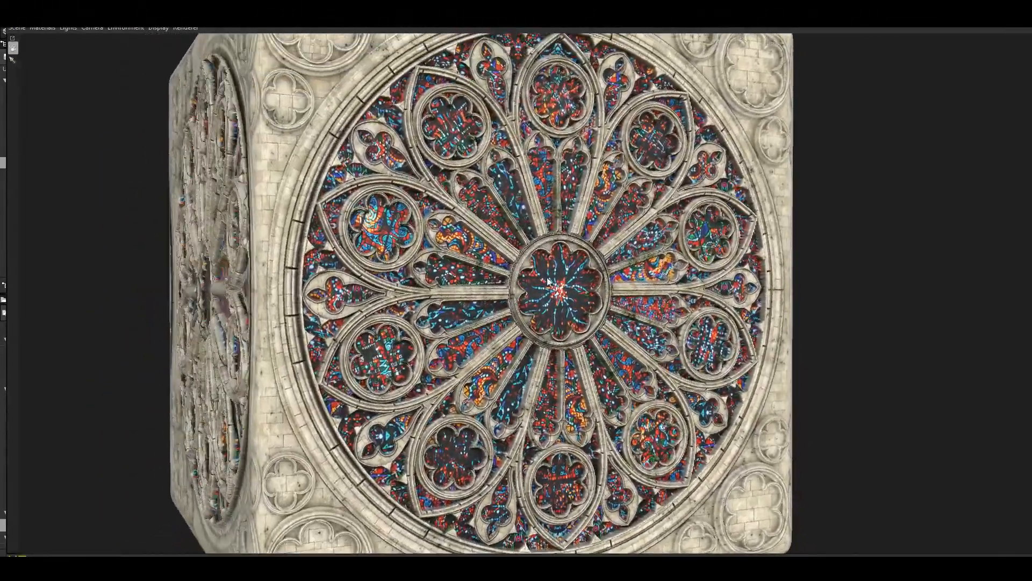
{"action": "key", "text": "w"}
{"action": "mouse_move", "coordinate": [443, 250]}
{"action": "left_mouse_down"}
{"action": "mouse_move", "coordinate": [422, 262]}
{"action": "mouse_move", "coordinate": [431, 248]}
{"action": "mouse_move", "coordinate": [452, 250]}
{"action": "left_mouse_up"}
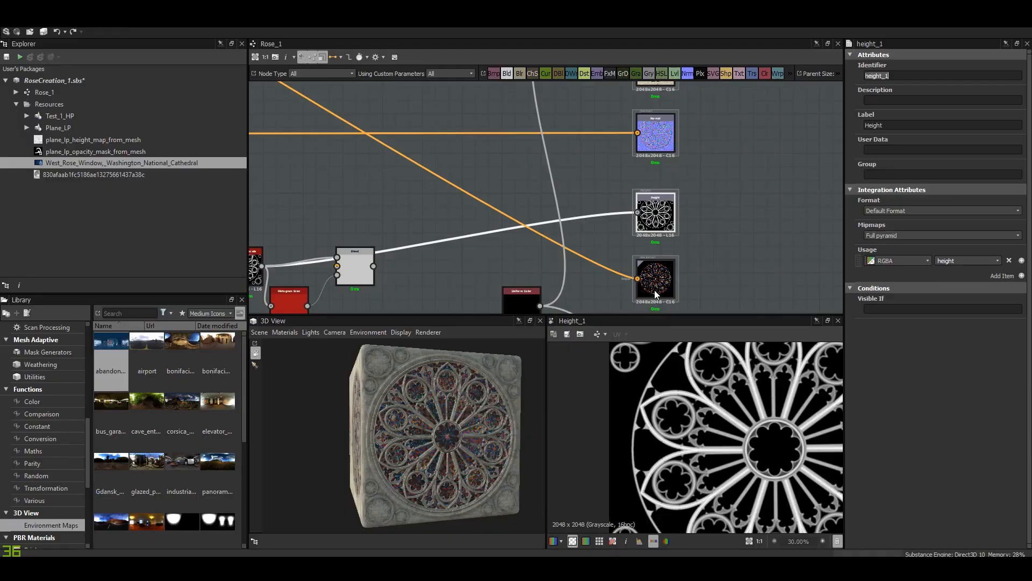
Display the Emissive output and examine the stained-glass emission map up close.
{"action": "middle_click_drag", "start_coordinate": [650, 273], "coordinate": [616, 182]}
{"action": "double_click", "coordinate": [616, 181]}
{"action": "scroll", "coordinate": [702, 378], "scroll_direction": "down", "scroll_amount": 1}
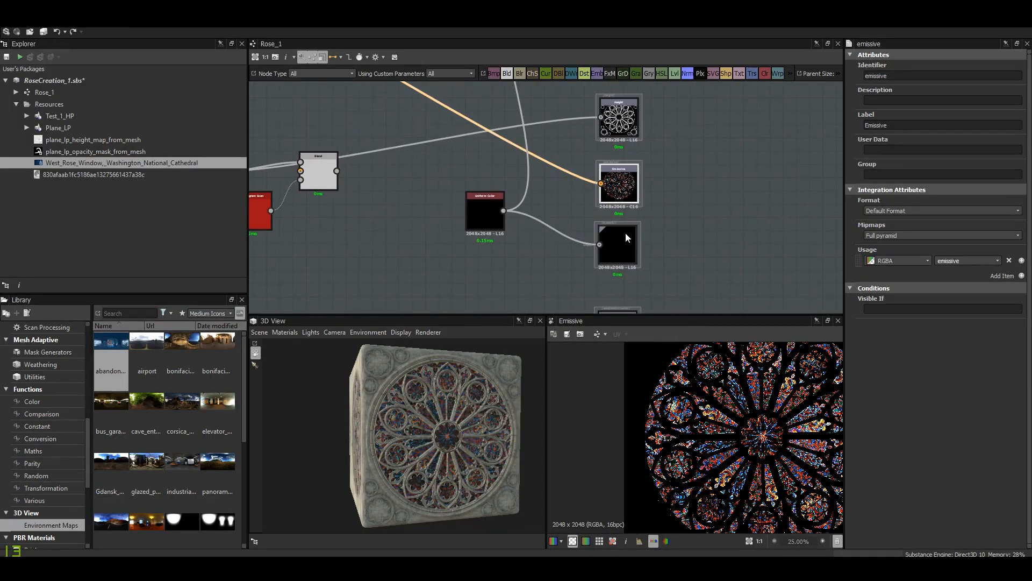
{"action": "scroll", "coordinate": [626, 207], "scroll_direction": "up", "scroll_amount": 3}
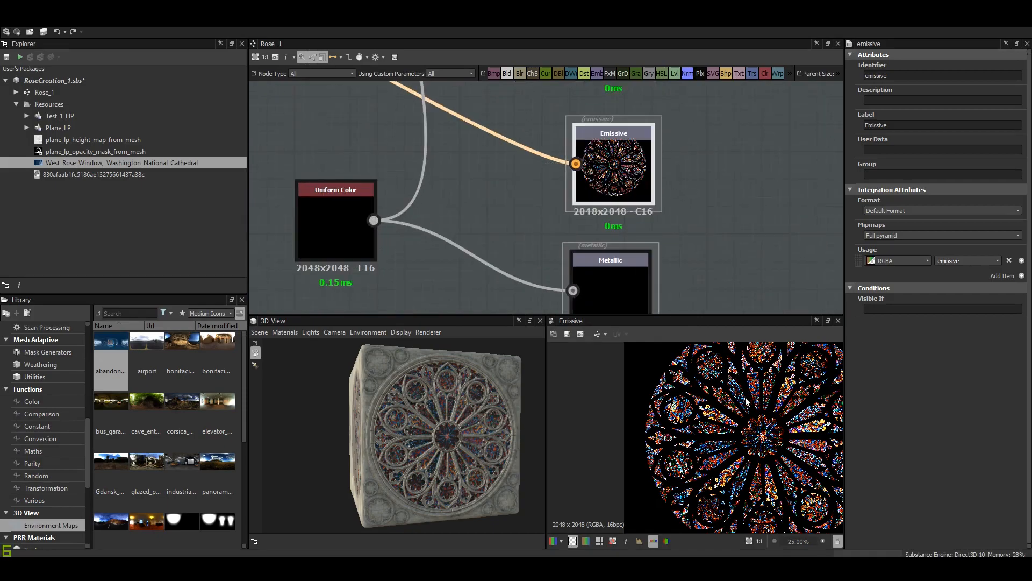
{"action": "scroll", "coordinate": [748, 398], "scroll_direction": "up", "scroll_amount": 2}
Examine the whole rose window in the enlarged 3D view and raise the material's Emissive Intensity to 1.37.
{"action": "left_click_drag", "start_coordinate": [459, 440], "coordinate": [536, 437]}
{"action": "left_click_drag", "start_coordinate": [438, 430], "coordinate": [489, 385]}
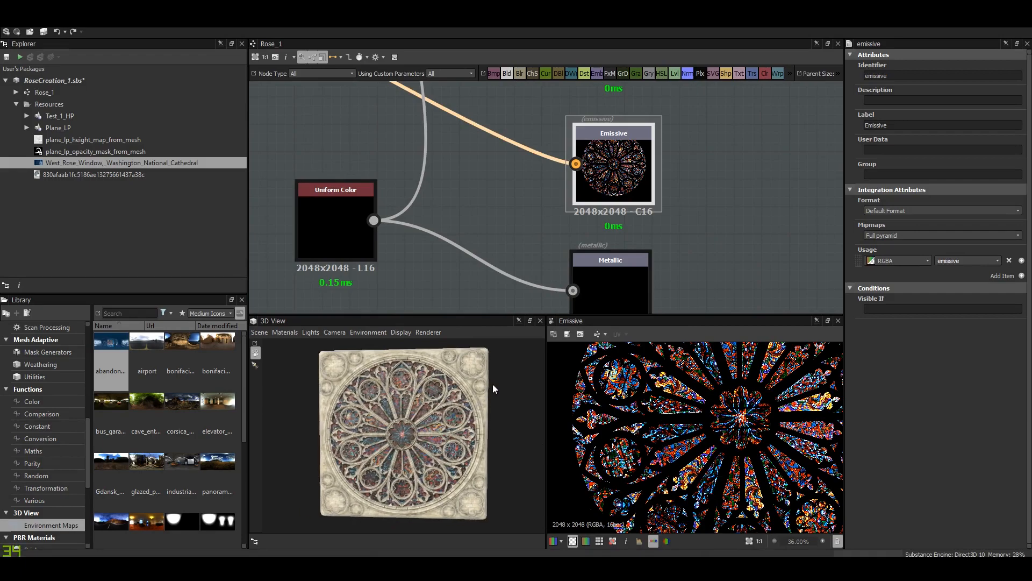
{"action": "left_click", "coordinate": [530, 321]}
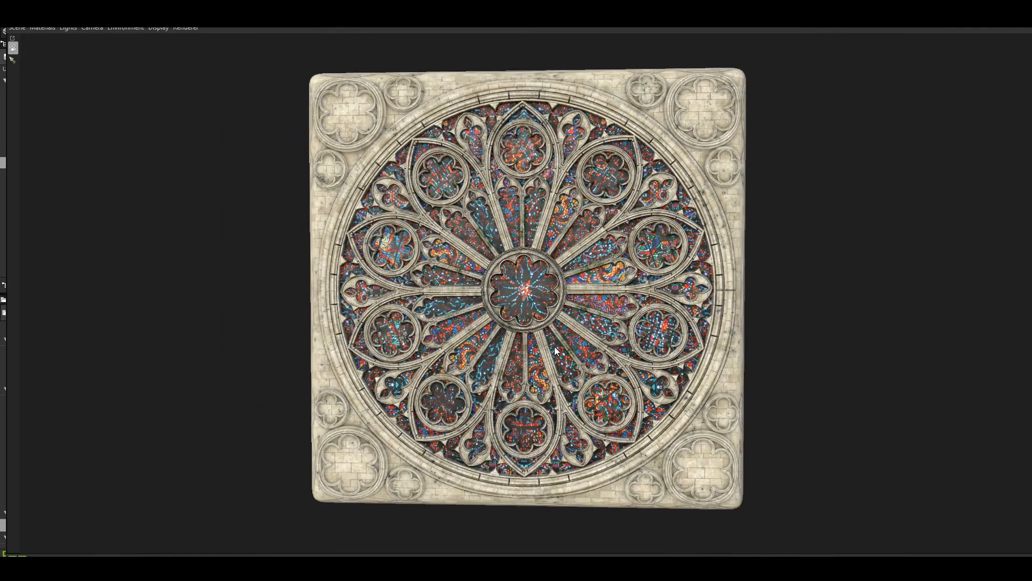
{"action": "left_click_drag", "start_coordinate": [542, 370], "coordinate": [819, 267]}
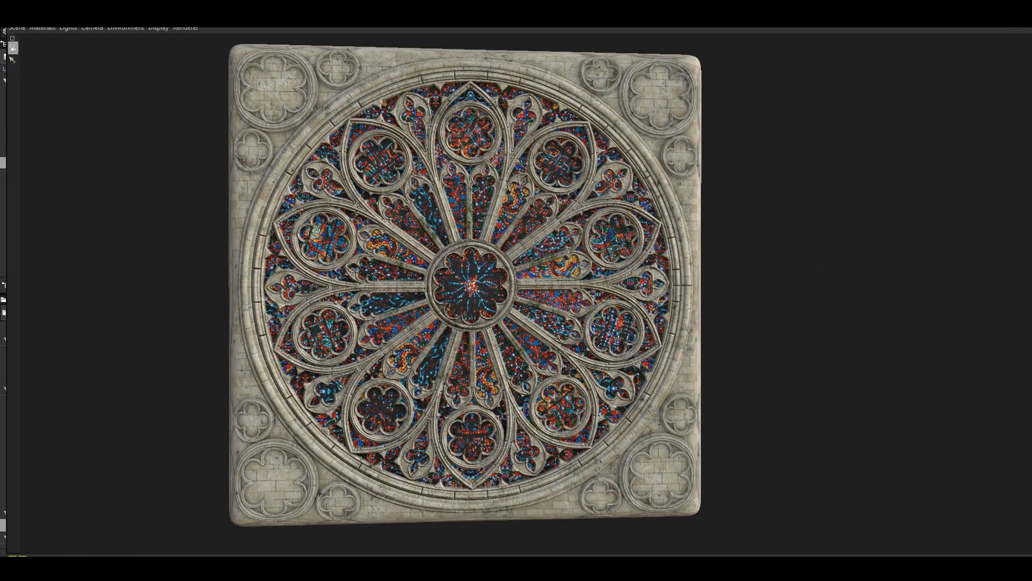
{"action": "left_click", "coordinate": [1017, 17]}
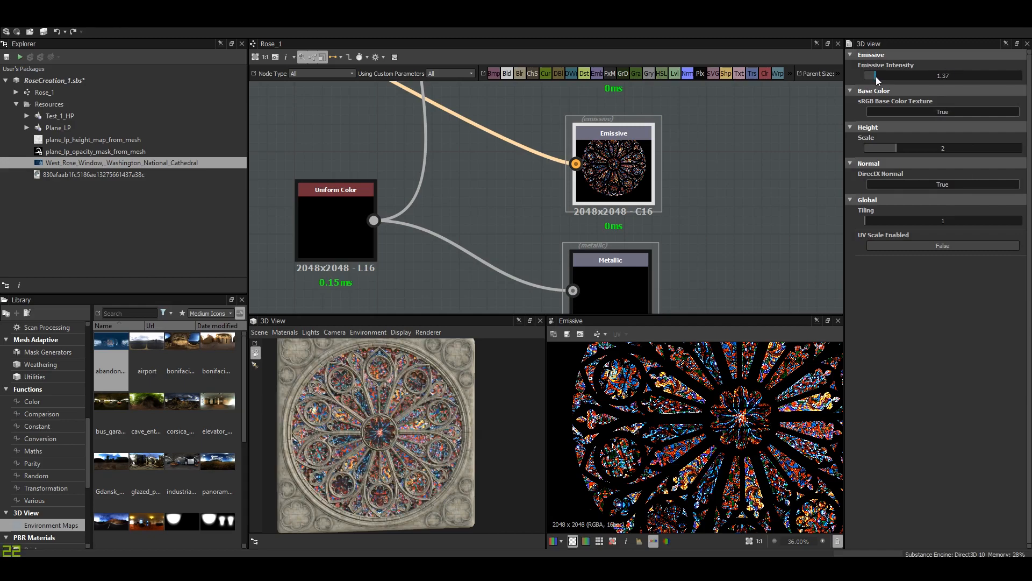
Examine the brightly glowing glass up close and in full in the 3D view, and reduce the Emissive Intensity to 0.55.
{"action": "scroll", "coordinate": [448, 443], "scroll_direction": "up", "scroll_amount": 5}
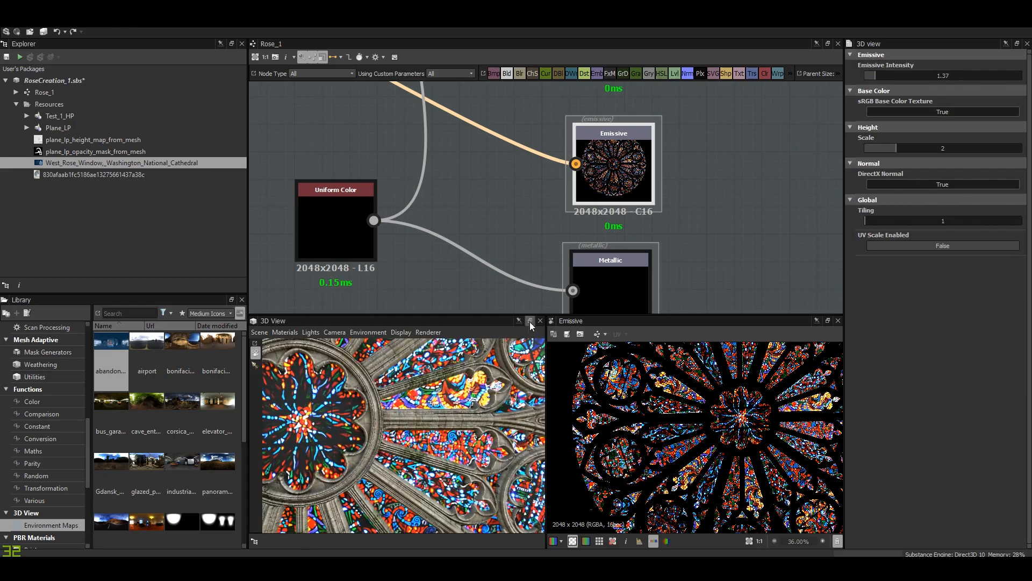
{"action": "left_click", "coordinate": [531, 321]}
{"action": "scroll", "coordinate": [559, 391], "scroll_direction": "down", "scroll_amount": 8}
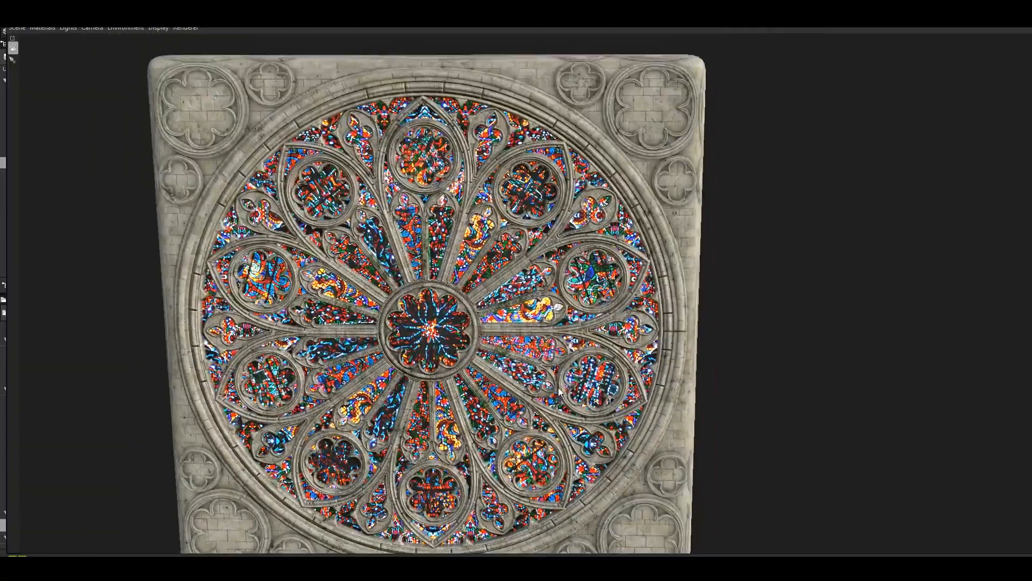
{"action": "left_click_drag", "start_coordinate": [559, 391], "coordinate": [608, 377]}
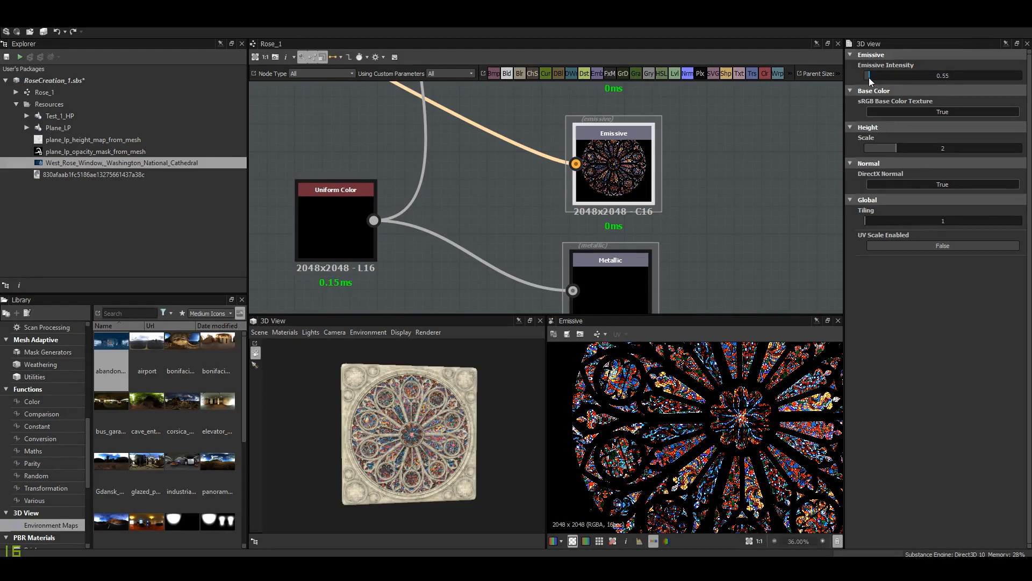
Set the material's Emissive Intensity to 0.2 while viewing the centre of the rose window up close.
{"action": "scroll", "coordinate": [607, 147], "scroll_direction": "down", "scroll_amount": 4}
{"action": "scroll", "coordinate": [413, 425], "scroll_direction": "up", "scroll_amount": 8}
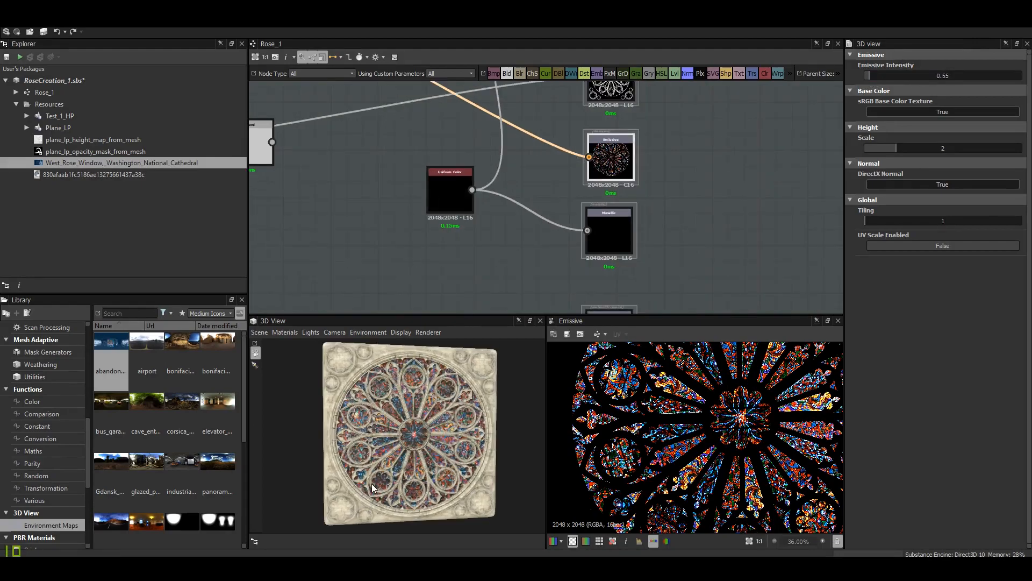
{"action": "double_click", "coordinate": [946, 77]}
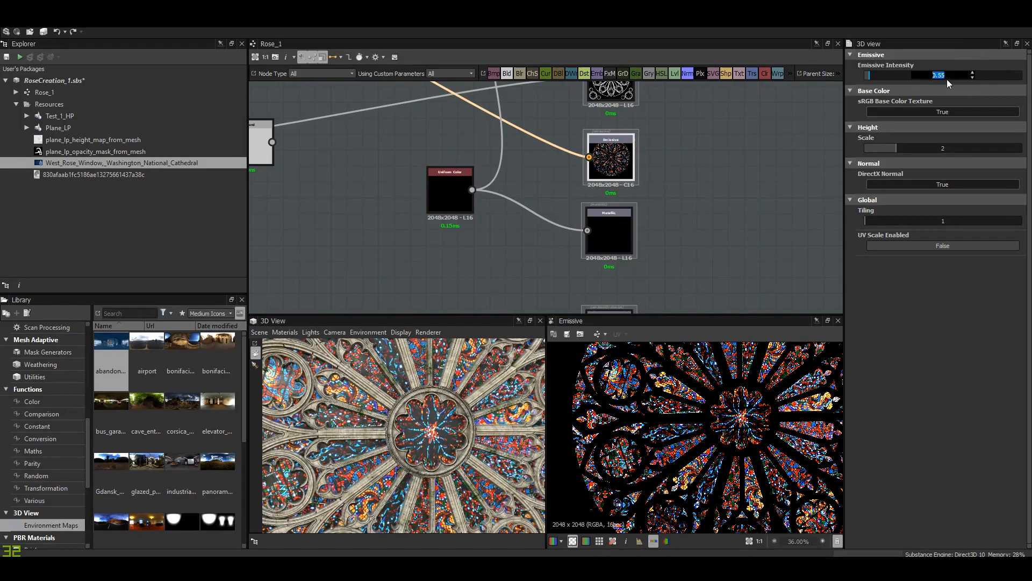
{"action": "type", "text": ".2"}
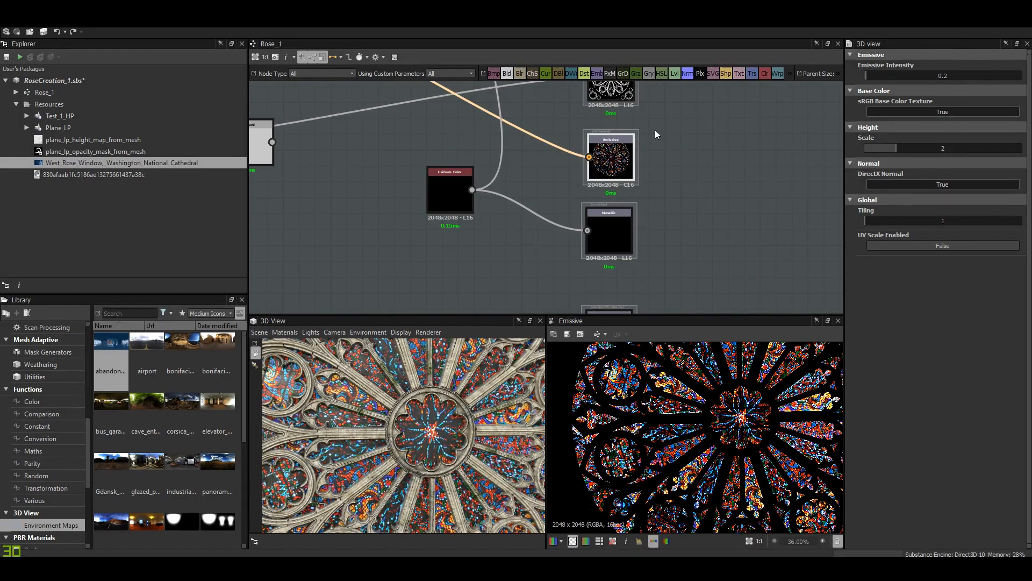
Switch off the stained glass and examine the bare stone tracery in the enlarged 3D view.
{"action": "scroll", "coordinate": [588, 192], "scroll_direction": "down", "scroll_amount": 5}
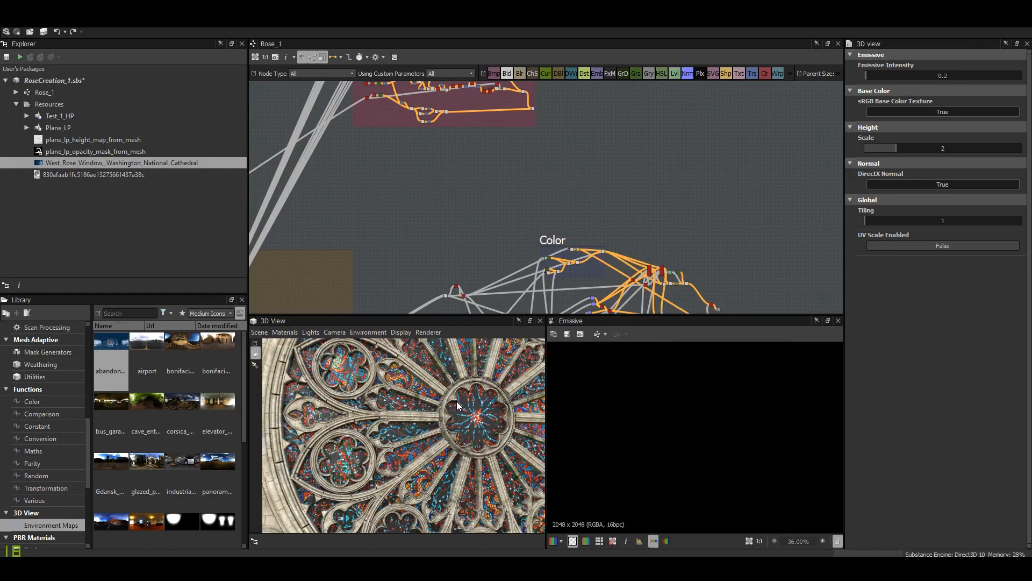
{"action": "right_click_drag", "start_coordinate": [457, 406], "coordinate": [552, 336]}
{"action": "left_click", "coordinate": [530, 322]}
{"action": "left_click_drag", "start_coordinate": [552, 336], "coordinate": [548, 361]}
{"action": "scroll", "coordinate": [544, 361], "scroll_direction": "down", "scroll_amount": 1}
{"action": "scroll", "coordinate": [544, 361], "scroll_direction": "up", "scroll_amount": 4}
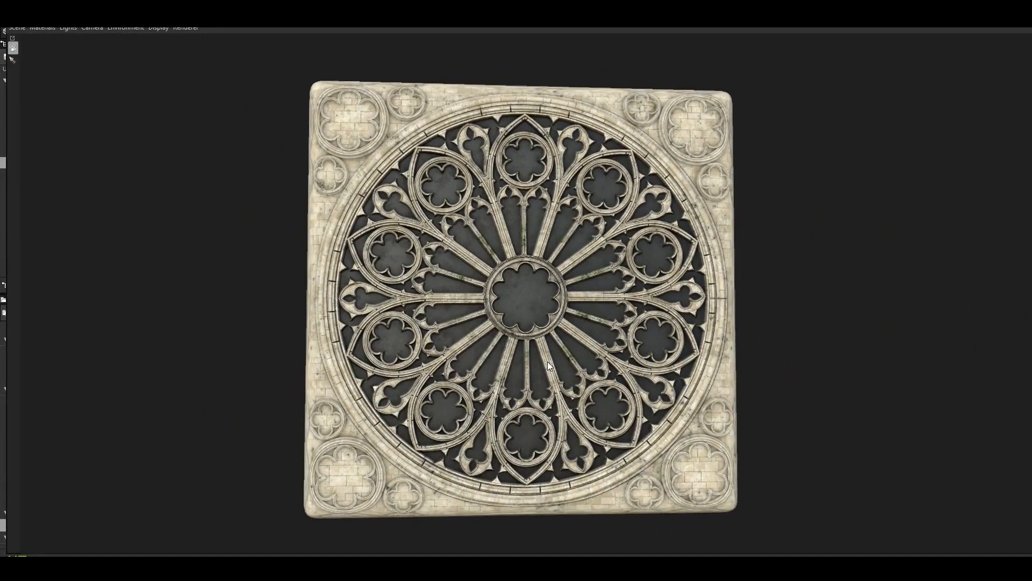
{"action": "scroll", "coordinate": [548, 365], "scroll_direction": "down", "scroll_amount": 3}
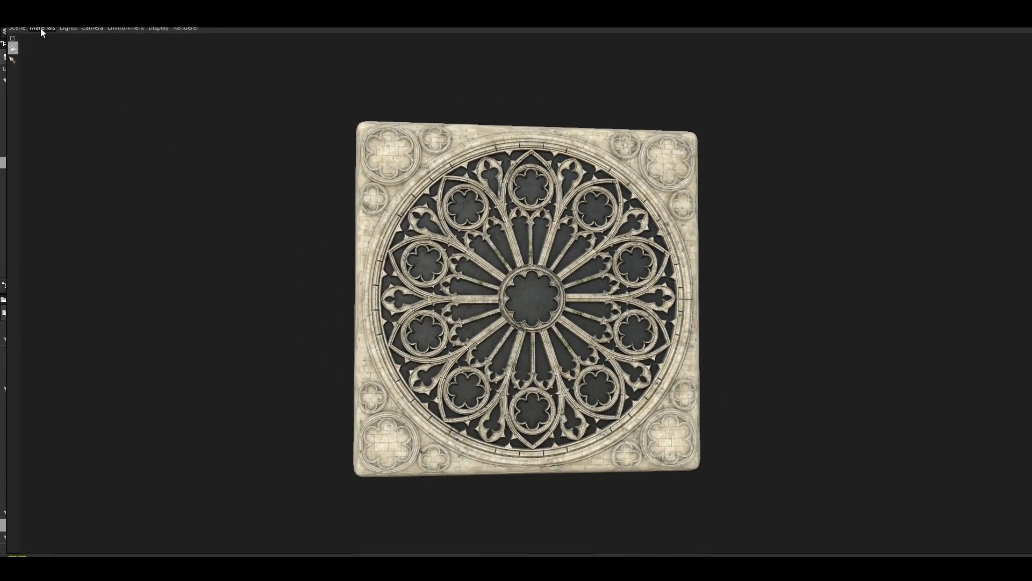
Switch the 3D preview to a flat plane, examine the bare tracery on it, and return to the node graph overview.
{"action": "left_click", "coordinate": [44, 121]}
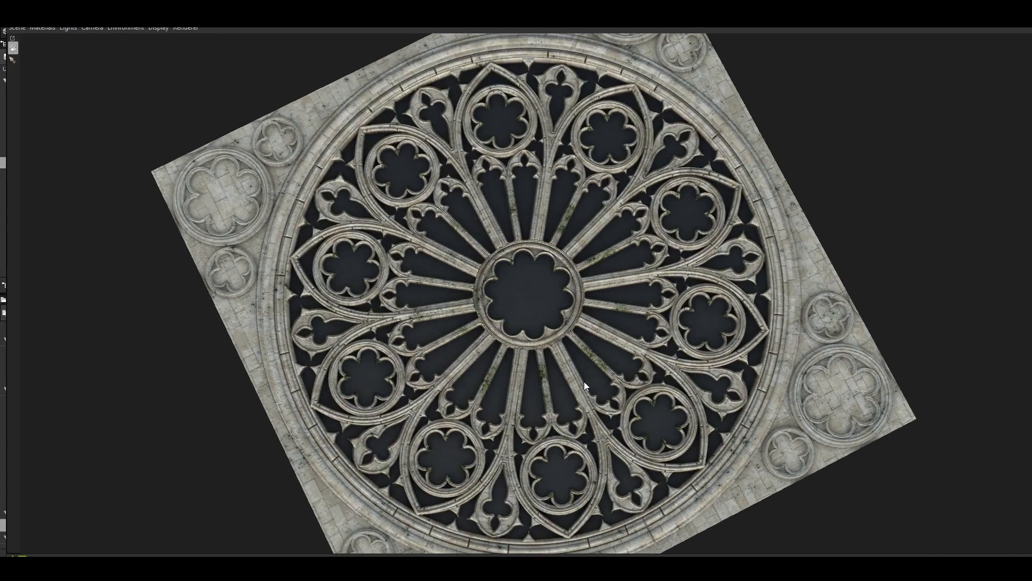
{"action": "scroll", "coordinate": [585, 378], "scroll_direction": "down", "scroll_amount": 3}
{"action": "left_click_drag", "start_coordinate": [585, 377], "coordinate": [816, 283]}
{"action": "left_click", "coordinate": [1017, 17]}
{"action": "scroll", "coordinate": [678, 240], "scroll_direction": "down", "scroll_amount": 2}
{"action": "middle_click_drag", "start_coordinate": [650, 241], "coordinate": [682, 226]}
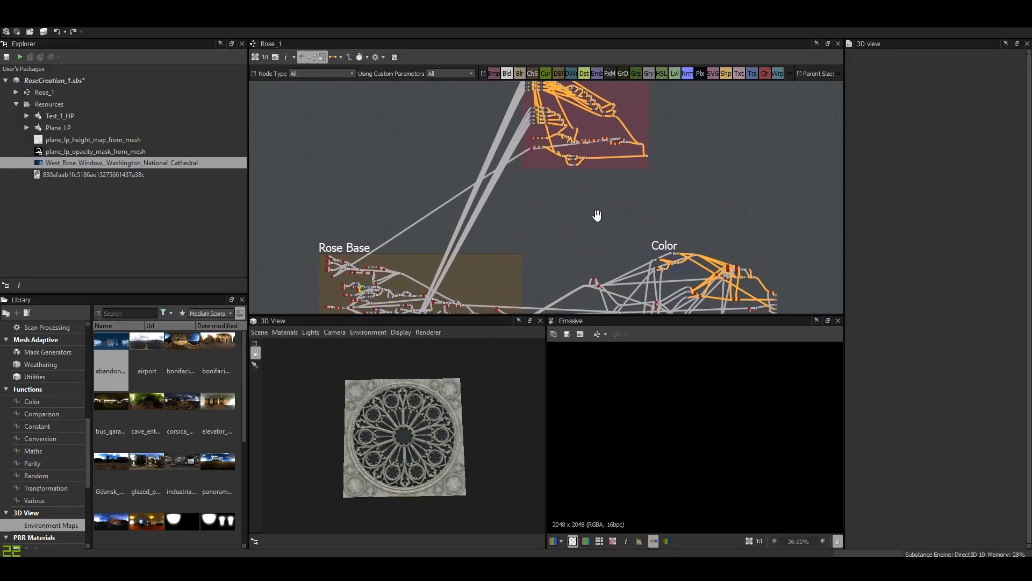